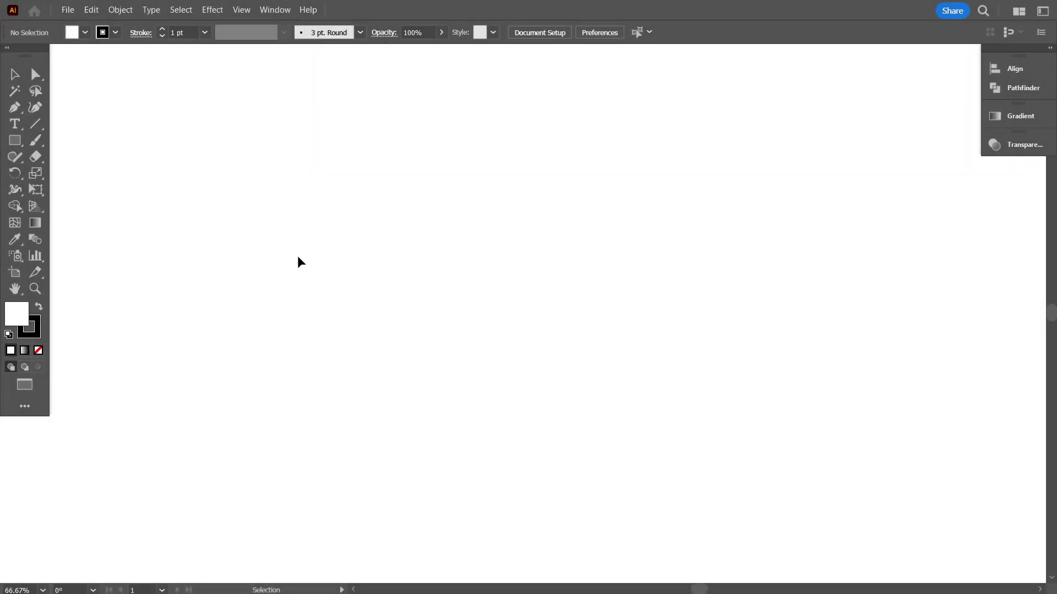
- Draw a large circle with the Ellipse tool and set its fill to None, keeping the 1 pt black outline
left_click_drag(7, 142, 76, 168)
left_click_drag(295, 208, 502, 371)
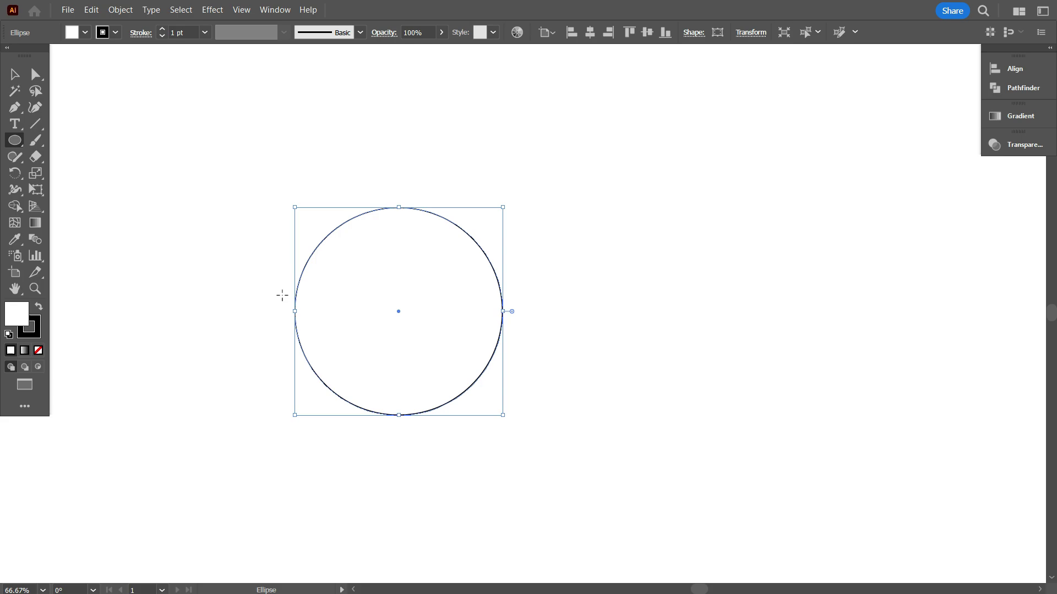
left_click(83, 33)
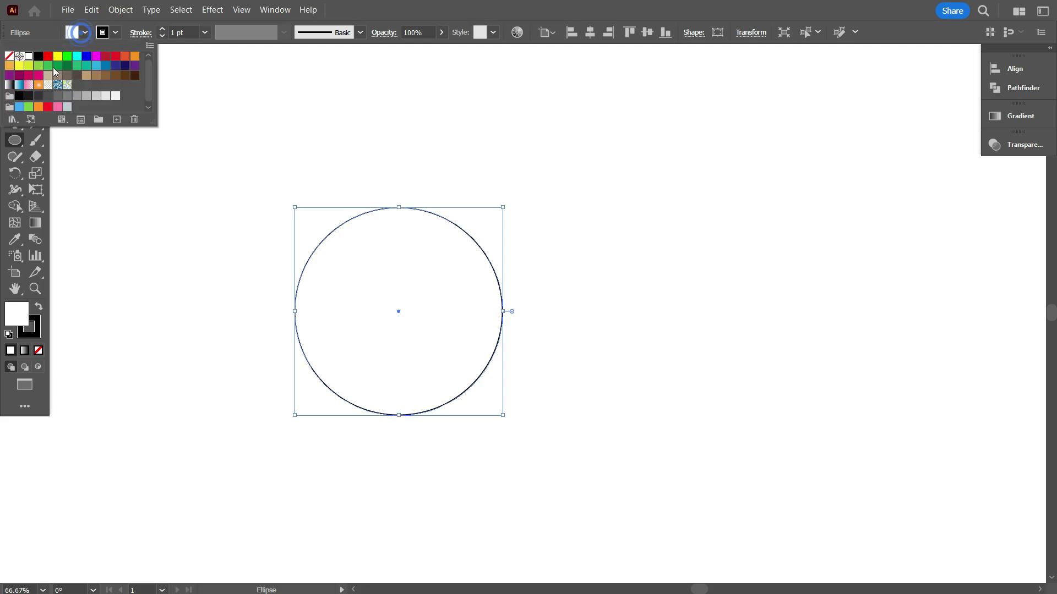
left_click(9, 58)
left_click(173, 258)
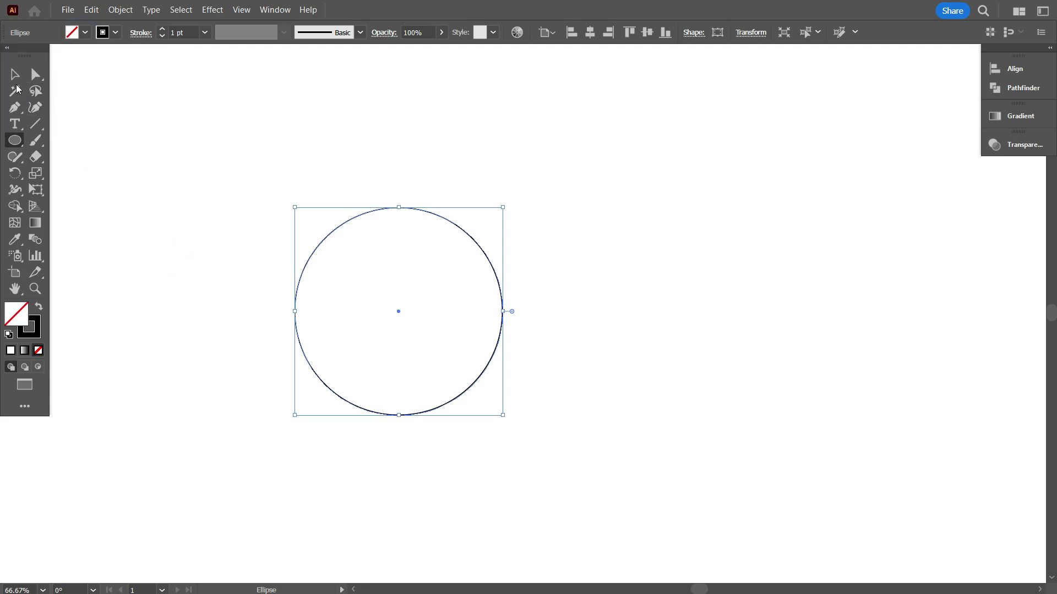
left_click(8, 77)
left_click(187, 287)
- Duplicate the circle horizontally to the right so the copy's left edge meets the original's centre
scroll(351, 424, "up", 1)
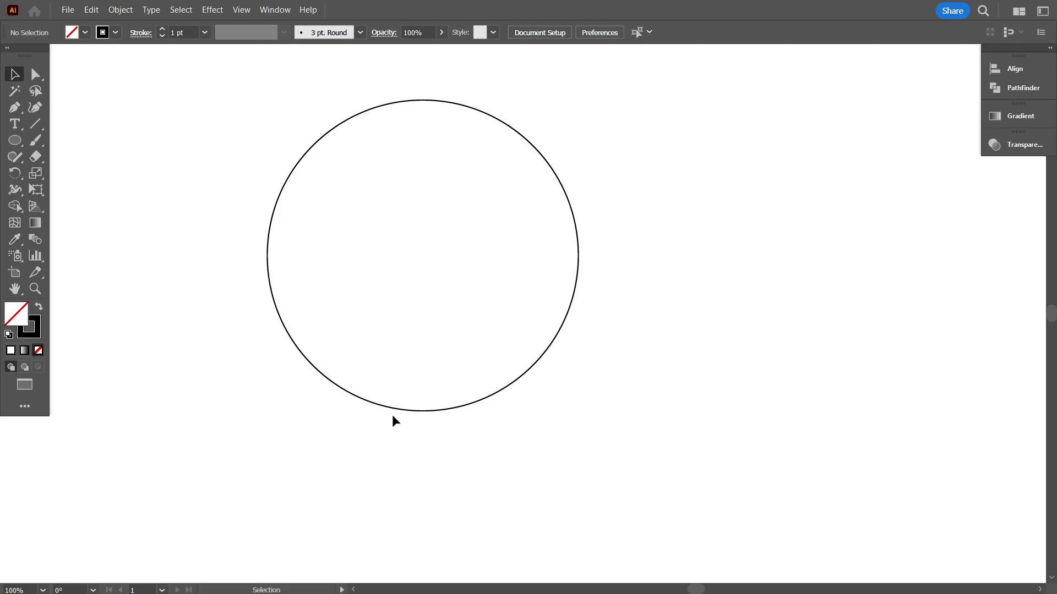
scroll(392, 415, "up", 1)
left_click_drag(551, 361, 457, 268)
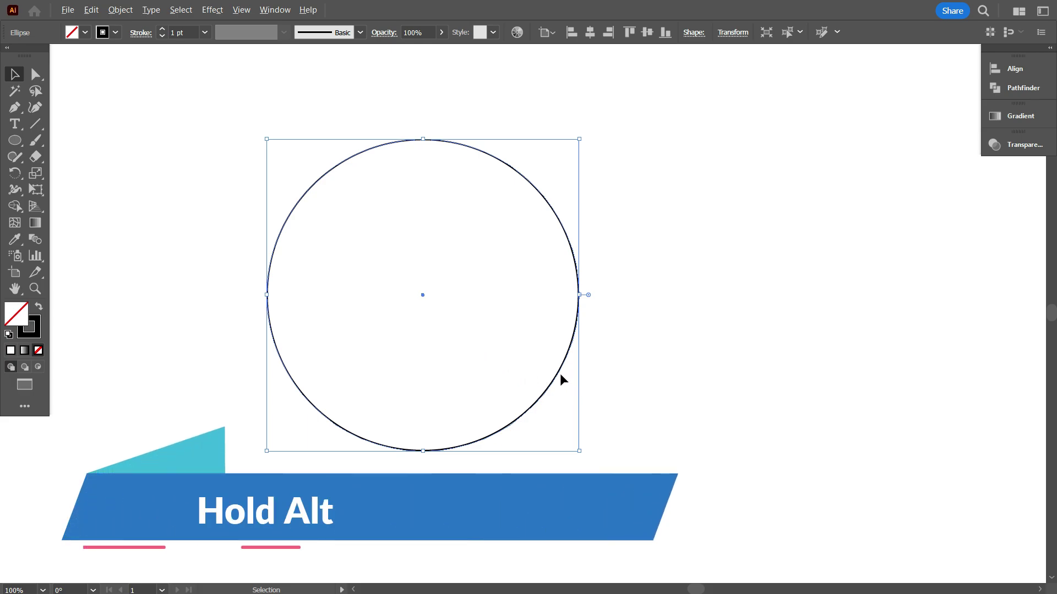
left_click_drag(560, 372, 715, 372)
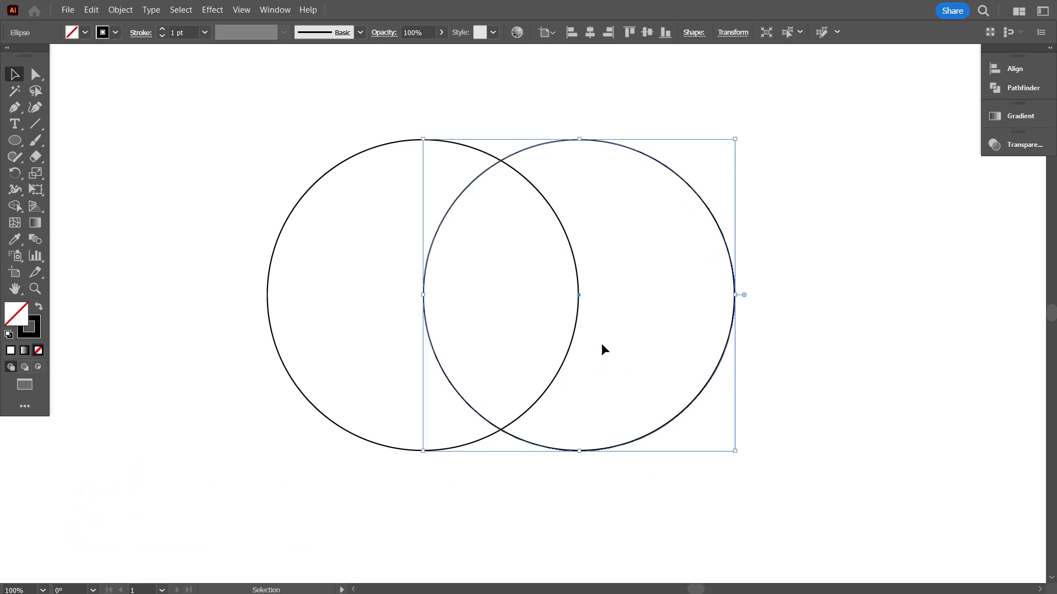
left_click(616, 368)
- Duplicate the second circle downward and centre the copy on the lower intersection of the first two circles
scroll(615, 372, "down", 2)
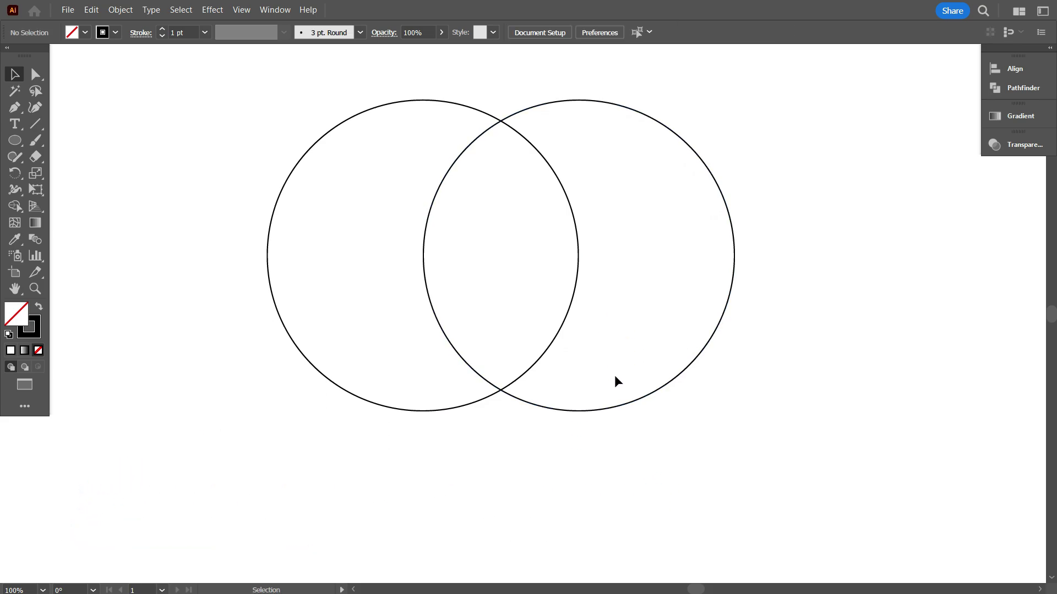
left_click(649, 327)
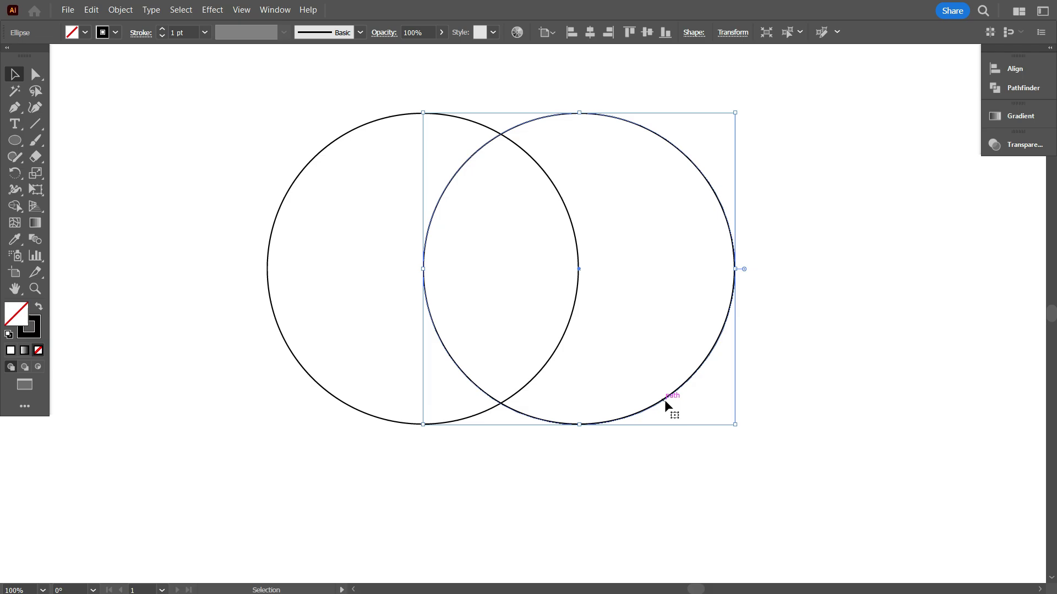
left_click_drag(676, 397, 579, 489)
scroll(495, 378, "up", 5)
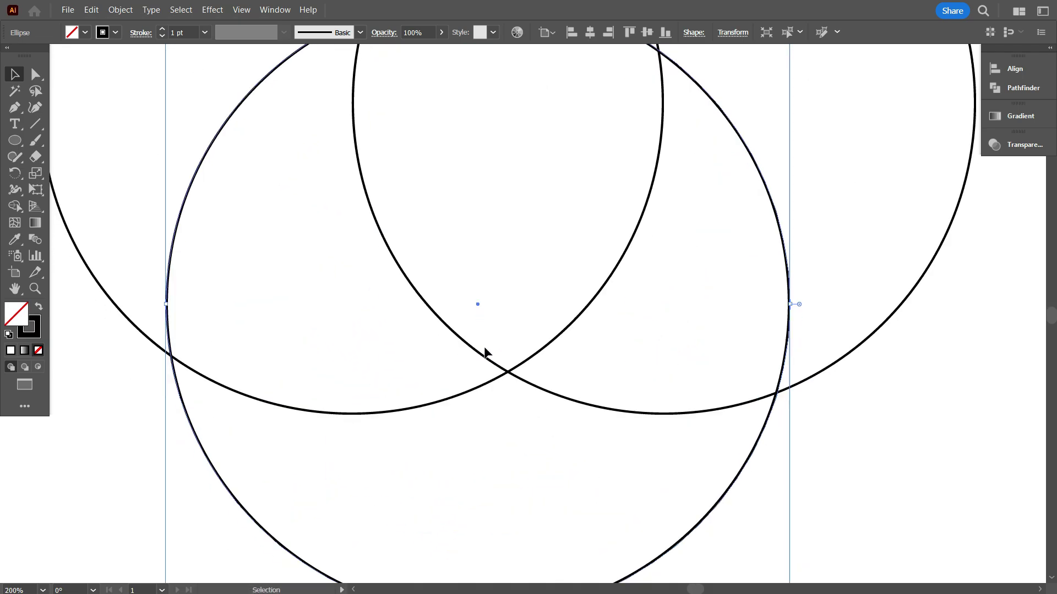
left_click_drag(467, 282, 528, 424)
scroll(527, 424, "down", 5)
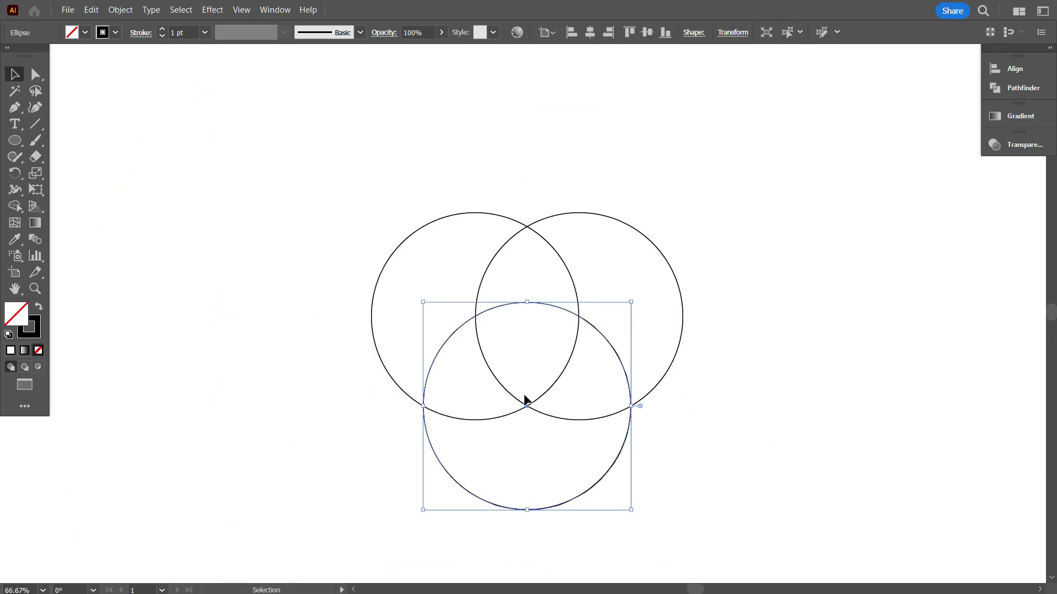
left_click(682, 397)
- Group the two upper circles
scroll(673, 397, "up", 1)
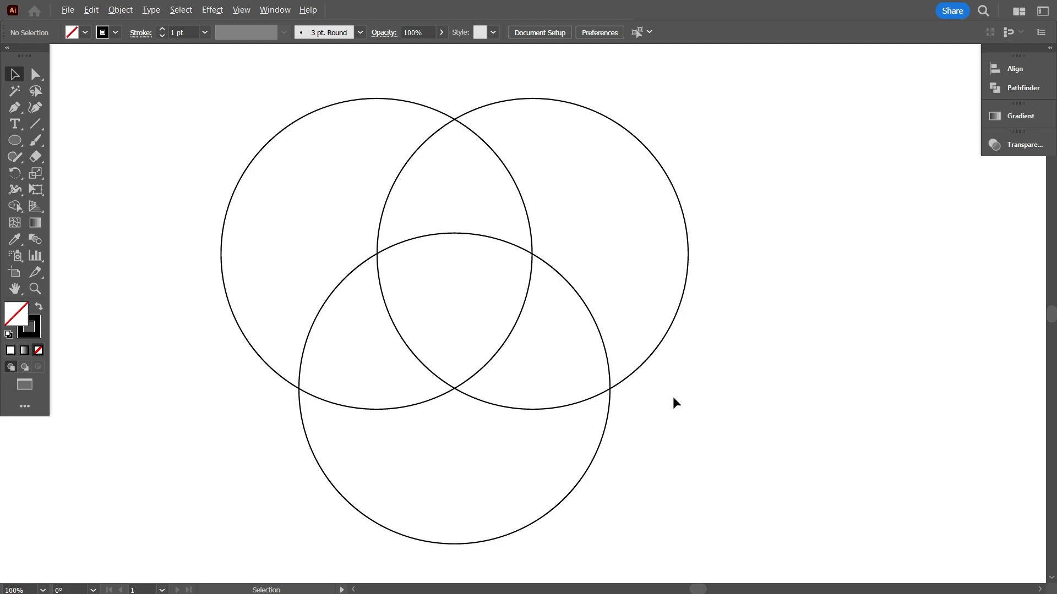
scroll(673, 397, "down", 1)
left_click_drag(364, 183, 642, 223)
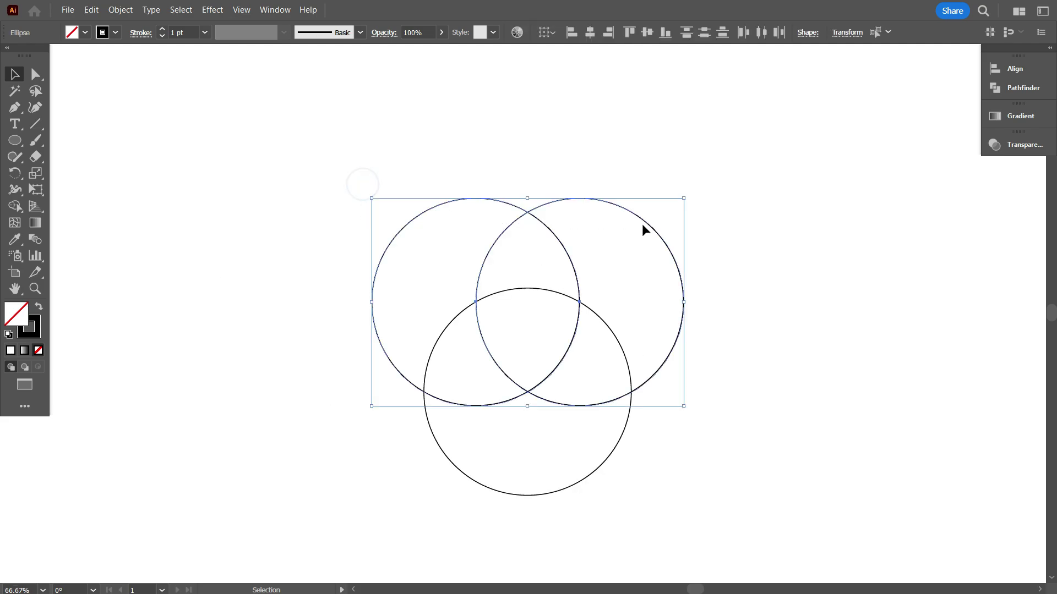
left_click(630, 28)
right_click(641, 111)
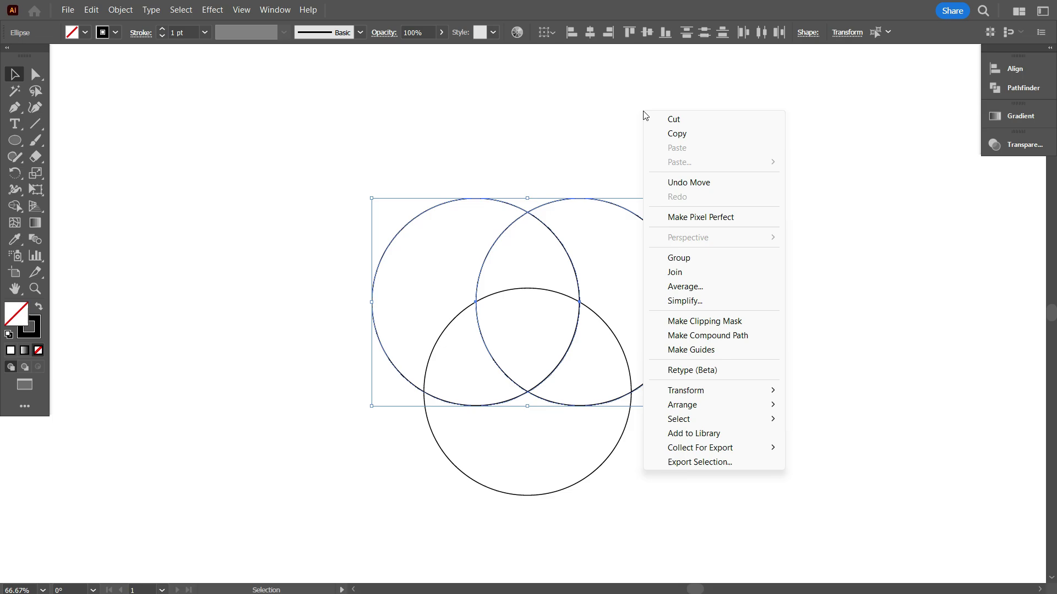
left_click(700, 258)
left_click(754, 292)
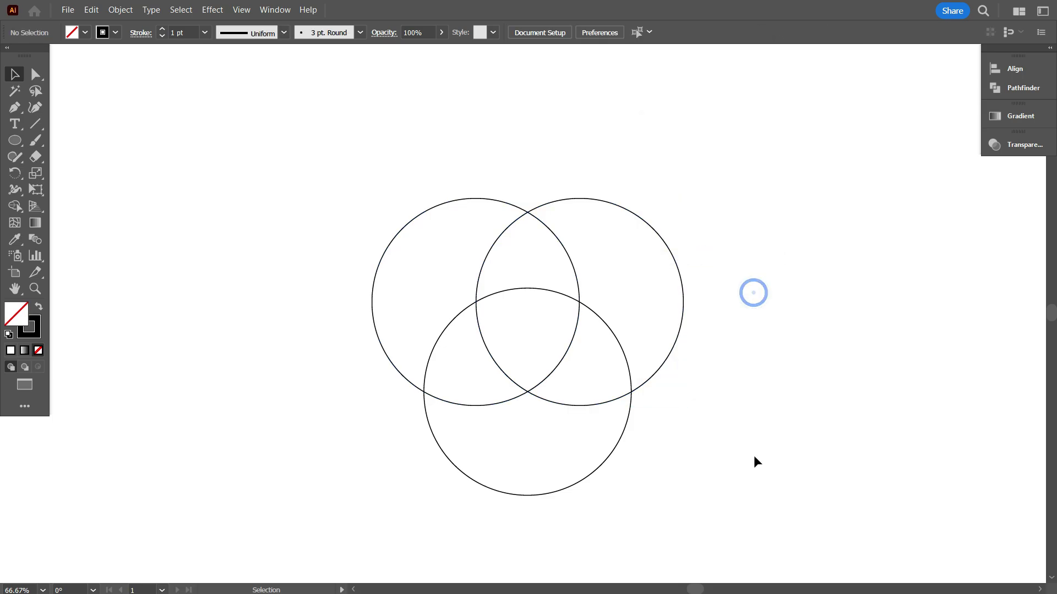
- Select all three circles and remove every region outside their central overlap with Shape Builder, leaving a shield shape
left_click_drag(755, 456, 394, 174)
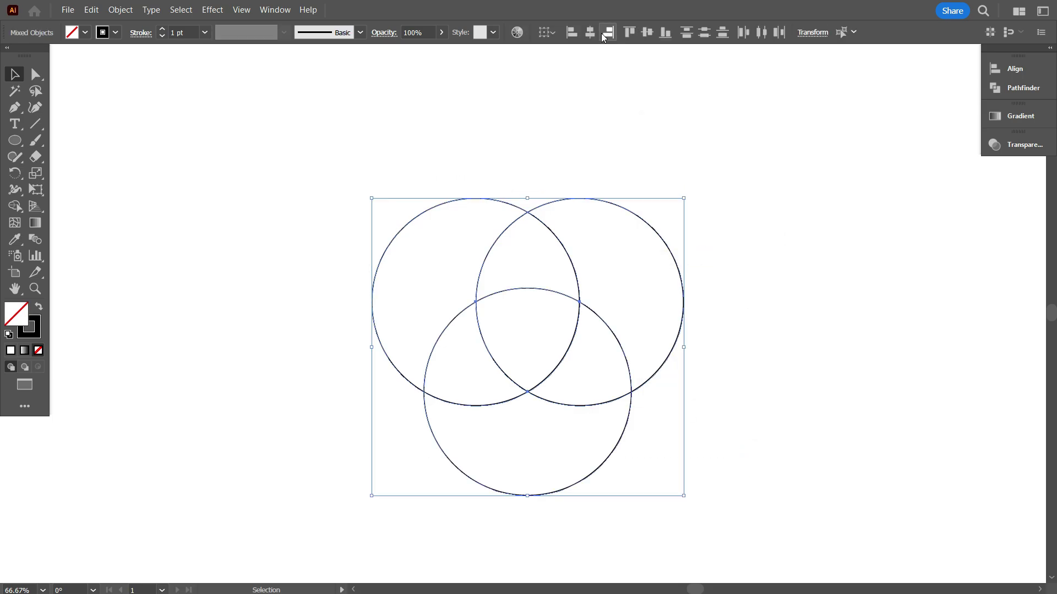
scroll(537, 396, "up", 3)
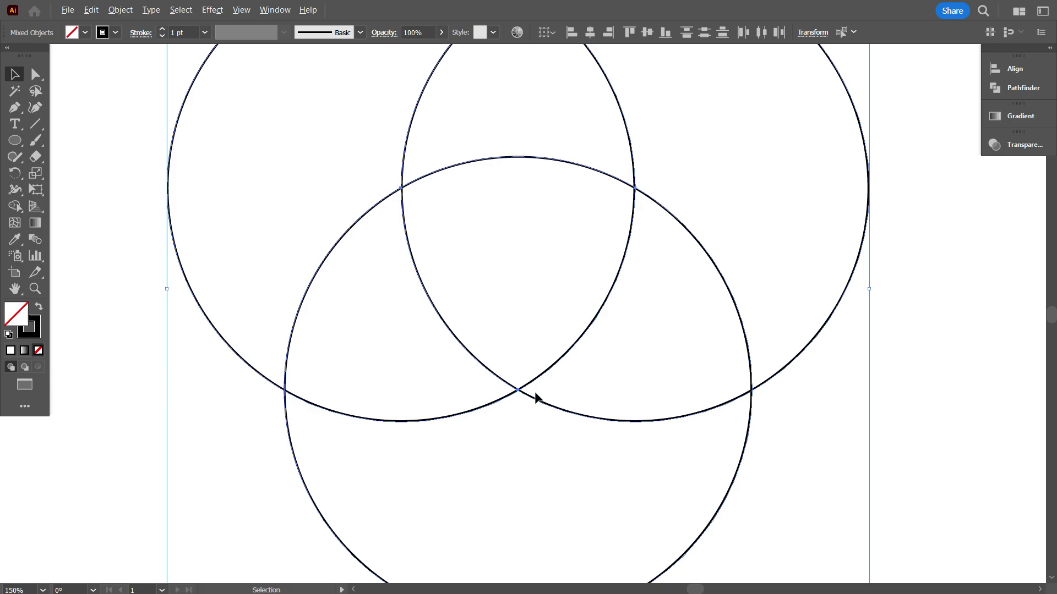
scroll(536, 396, "down", 3)
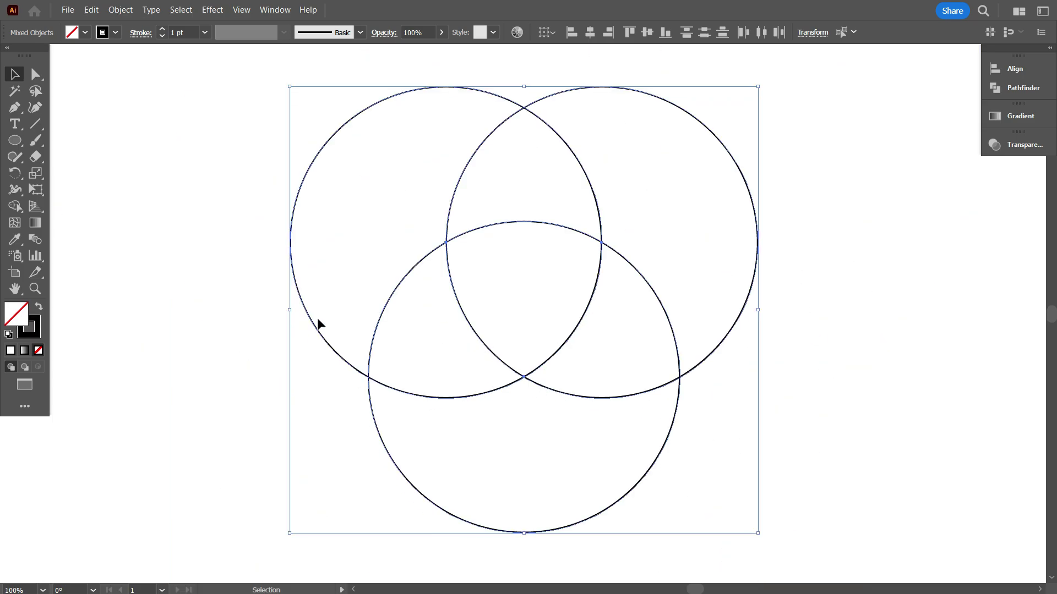
left_click(22, 209)
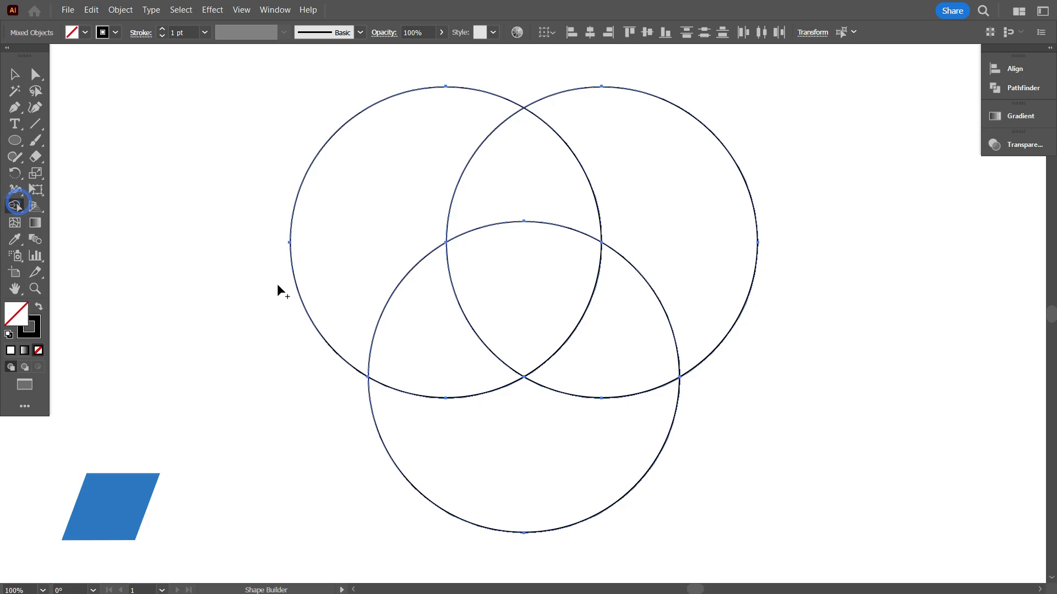
mouse_move(373, 235)
left_mouse_down()
mouse_move(484, 427)
mouse_move(691, 295)
mouse_move(406, 165)
mouse_move(485, 175)
left_mouse_up()
left_click_drag(663, 278, 639, 398)
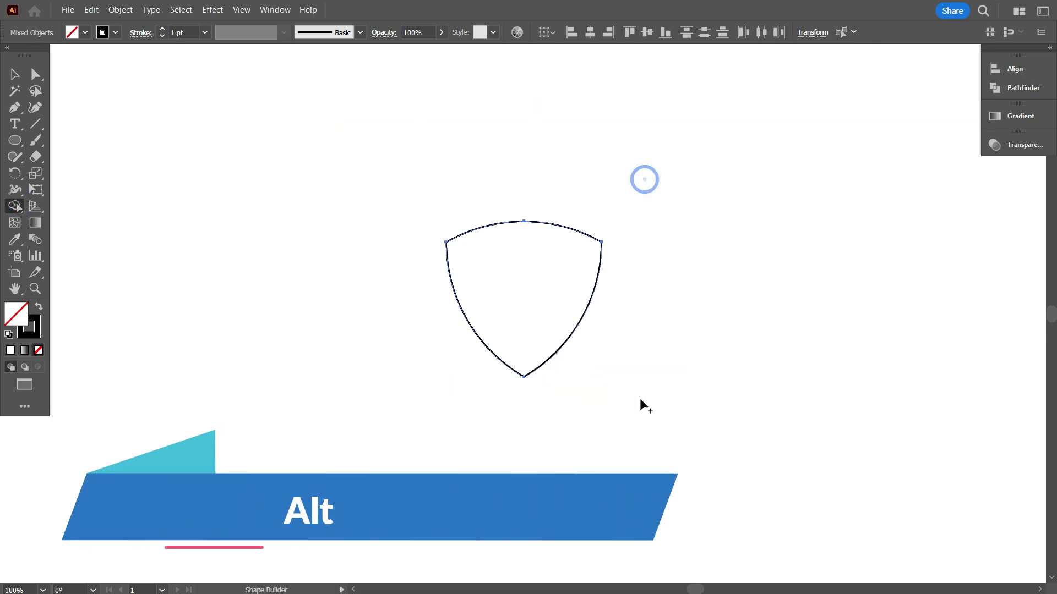
key("v")
left_click(227, 241)
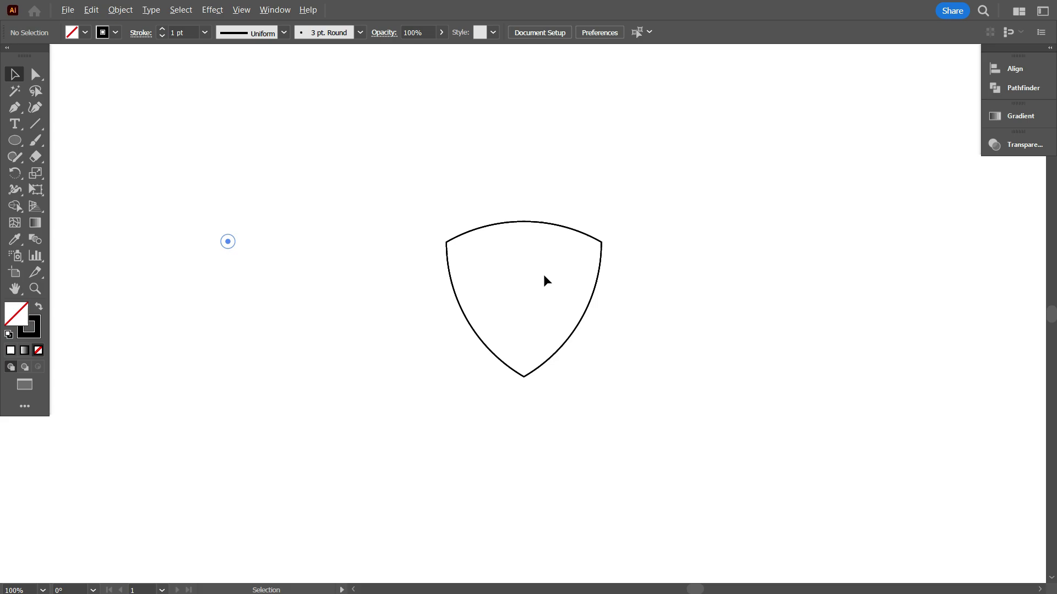
key("ctrl+plus")
key("ctrl+plus")
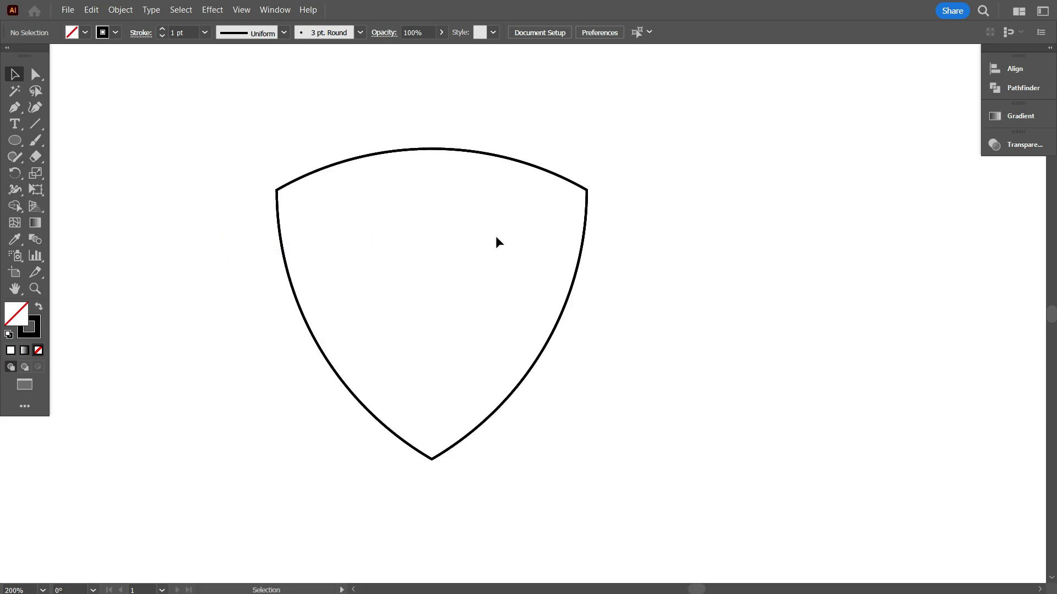
left_click_drag(568, 302, 813, 303)
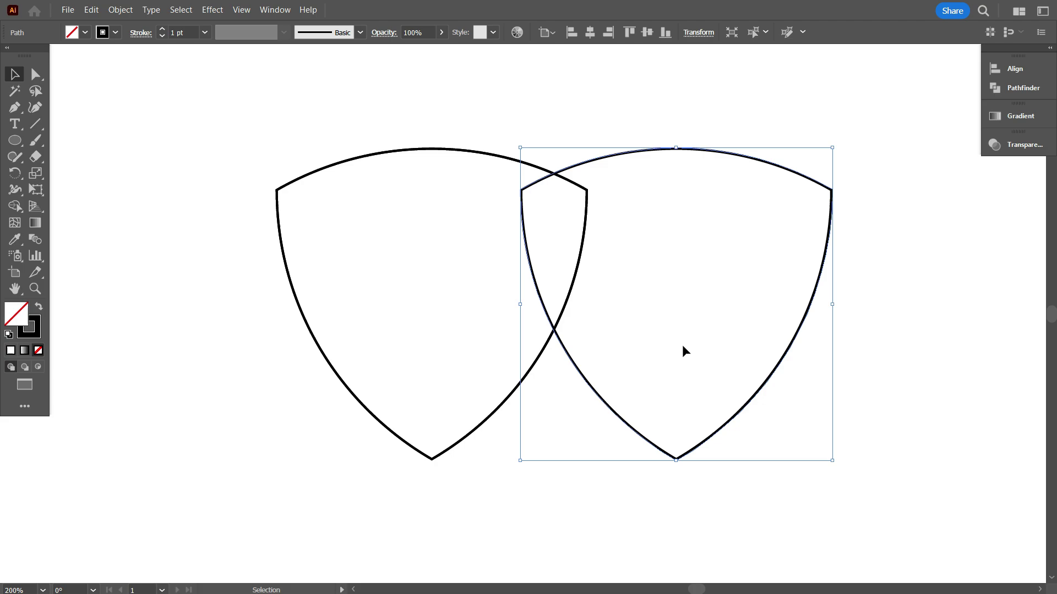
key("Delete")
left_click_drag(553, 335, 455, 375)
scroll(617, 377, "down", 1)
scroll(518, 335, "down", 1)
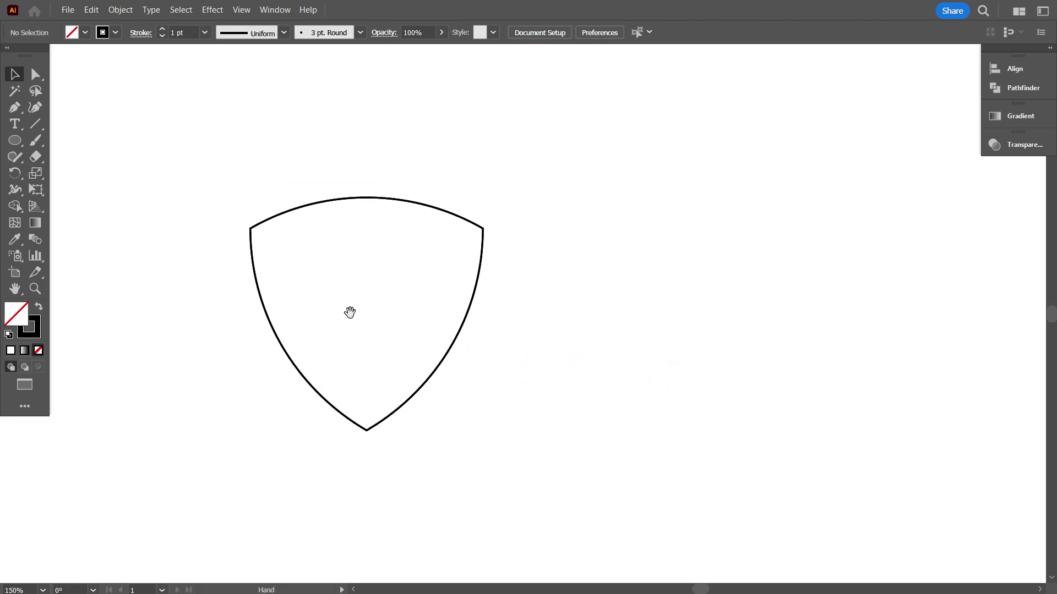
- Sketch a rough S crossed by the vertical stem of a T inside the shield with the Paintbrush
left_click_drag(349, 313, 522, 309)
left_click(35, 140)
scroll(499, 286, "up", 1)
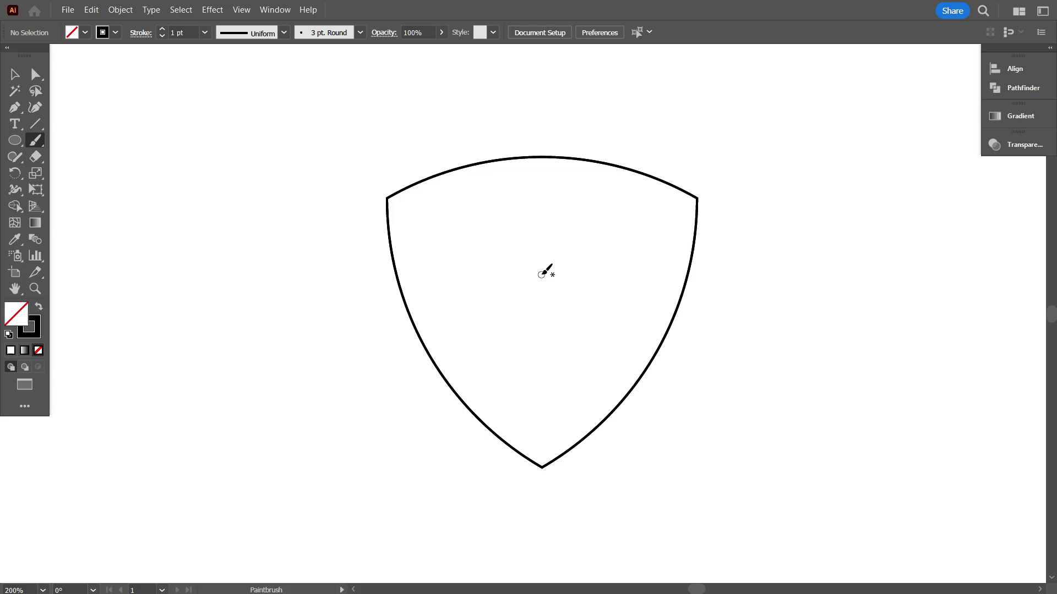
mouse_move(665, 221)
left_mouse_down()
mouse_move(593, 212)
mouse_move(423, 218)
left_mouse_up()
mouse_move(455, 280)
left_mouse_down()
mouse_move(618, 330)
mouse_move(545, 424)
mouse_move(447, 337)
left_mouse_up()
scroll(467, 378, "up", 1)
left_click_drag(549, 225, 542, 388)
scroll(560, 190, "down", 2)
scroll(556, 259, "up", 1)
scroll(500, 269, "up", 2)
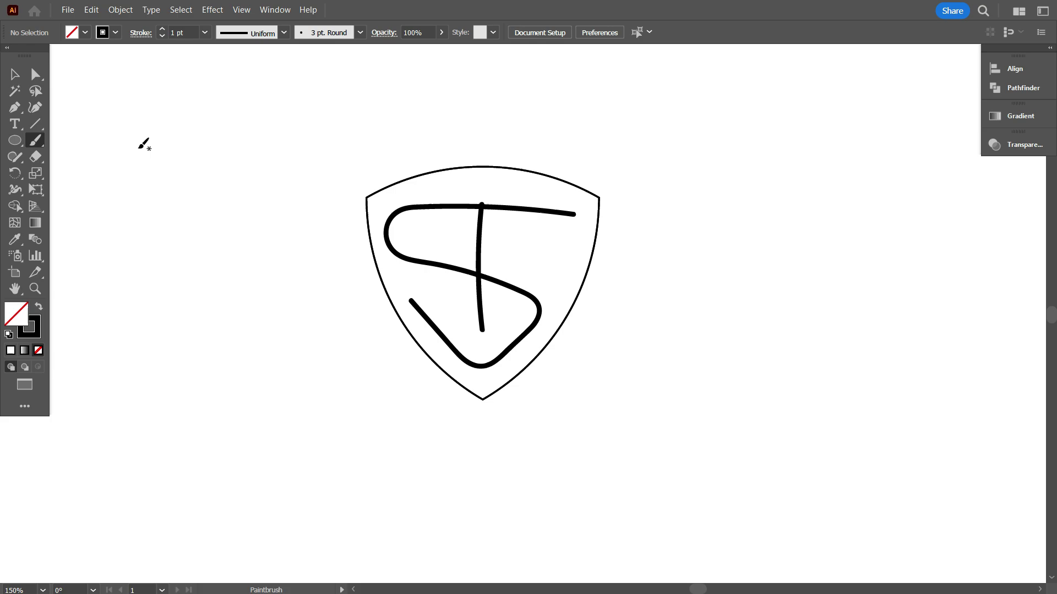
- Delete the brush strokes sketched inside the shield
key("v")
left_click(504, 284)
key("Delete")
scroll(482, 303, "up", 1)
left_click_drag(519, 293, 457, 271)
key("Delete")
- Draw a straight vertical line, taller than the shield, to the right of the shield with the Line Segment tool
key("space")
left_click_drag(549, 314, 402, 305)
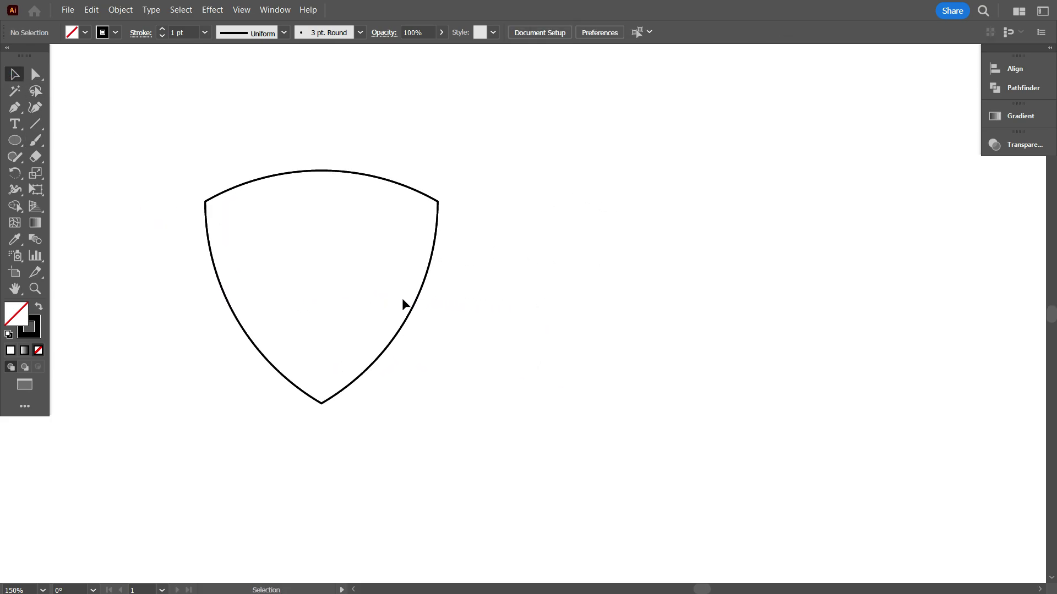
left_click(35, 125)
left_click_drag(528, 129, 517, 439)
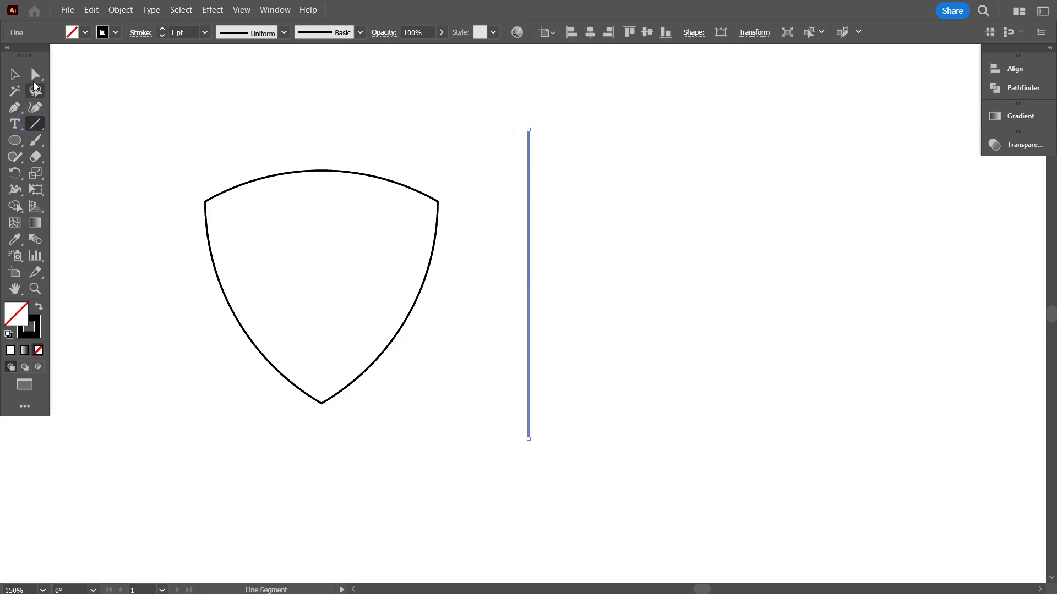
left_click(15, 74)
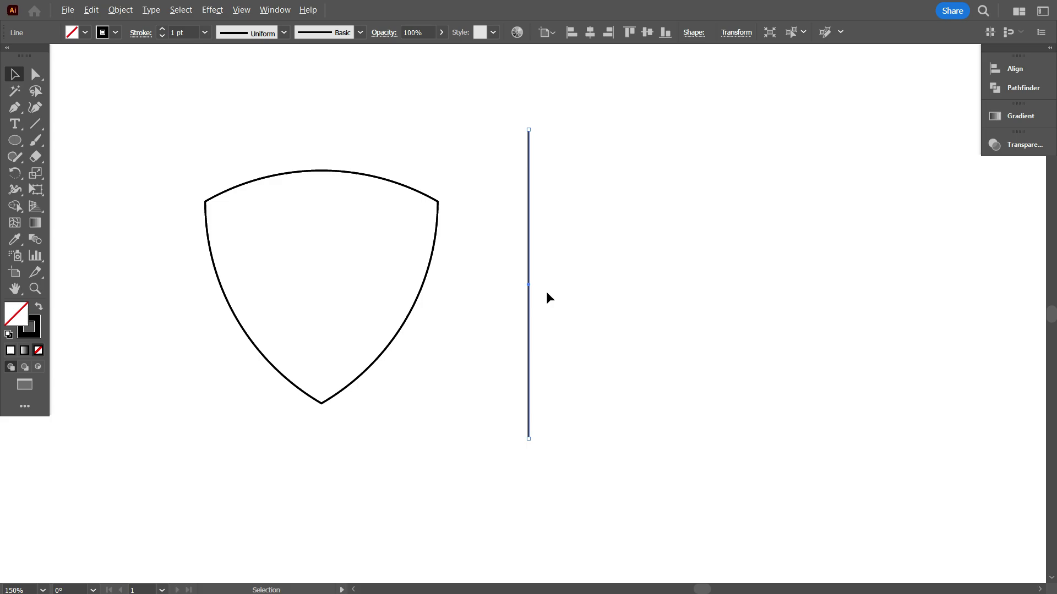
- Copy the vertical line a short distance to the right and repeat the transformation to make eight evenly spaced lines
left_click_drag(528, 292, 550, 295)
key("ctrl")
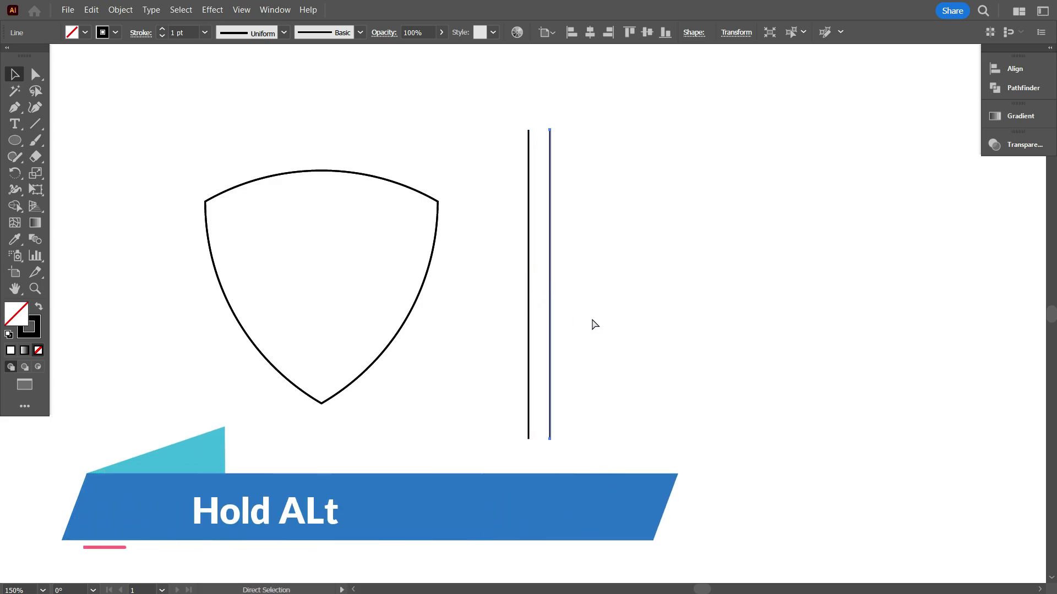
key("ctrl+d")
key("ctrl+d")
key("ctrl+d")
key("ctrl+d")
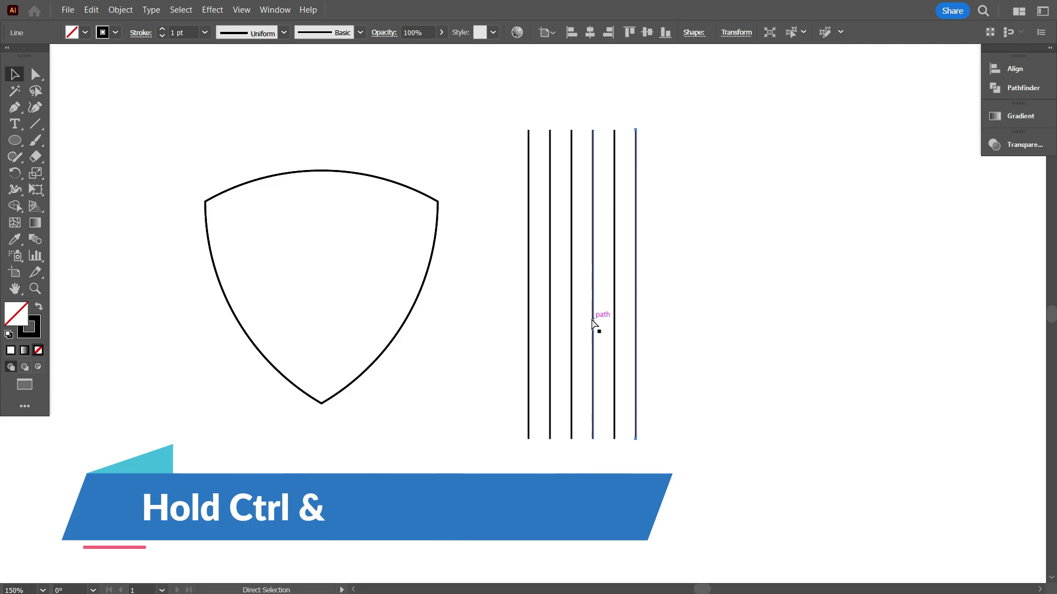
key("ctrl+d")
key("ctrl+d")
left_click(487, 277)
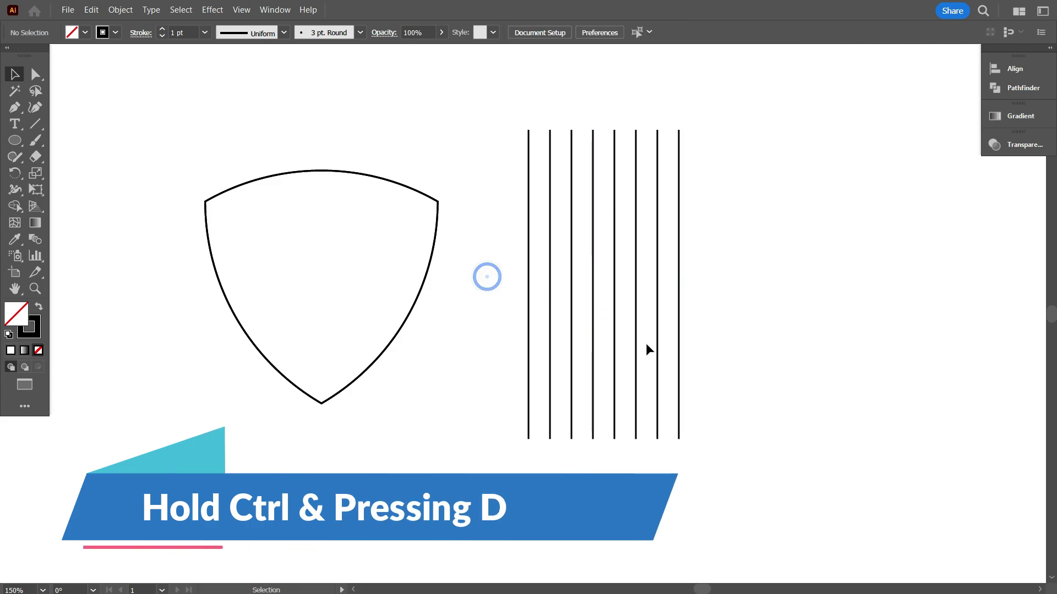
- Group the eight vertical lines
scroll(716, 326, "up", 1)
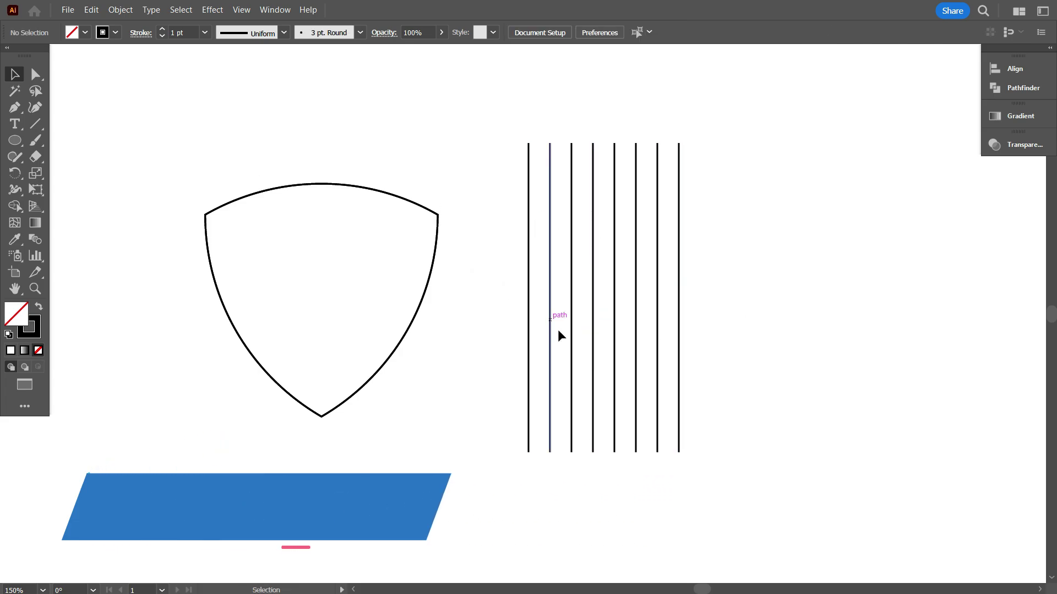
left_click_drag(487, 271, 765, 298)
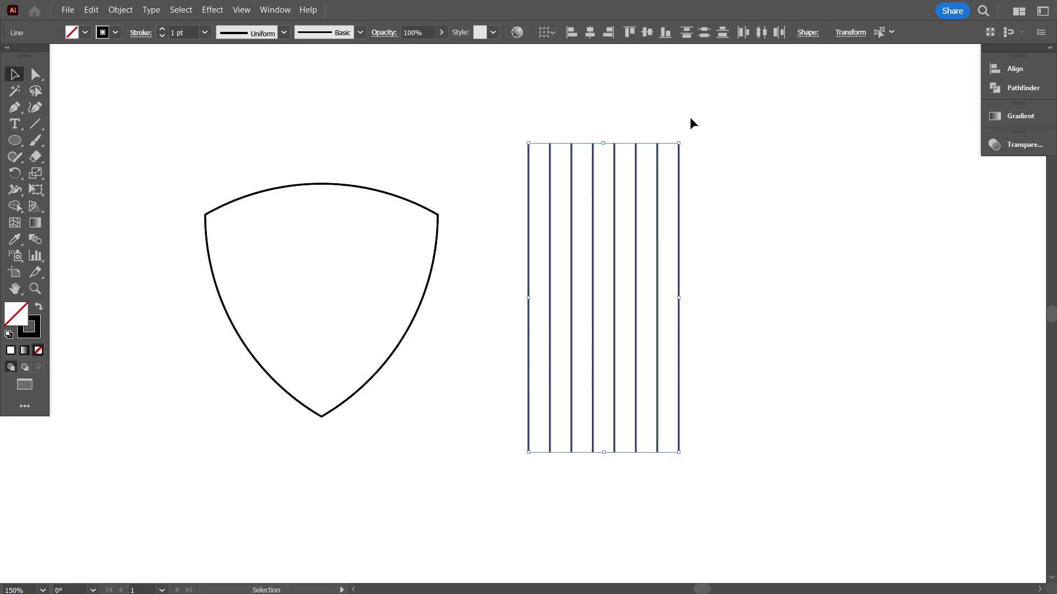
right_click(717, 131)
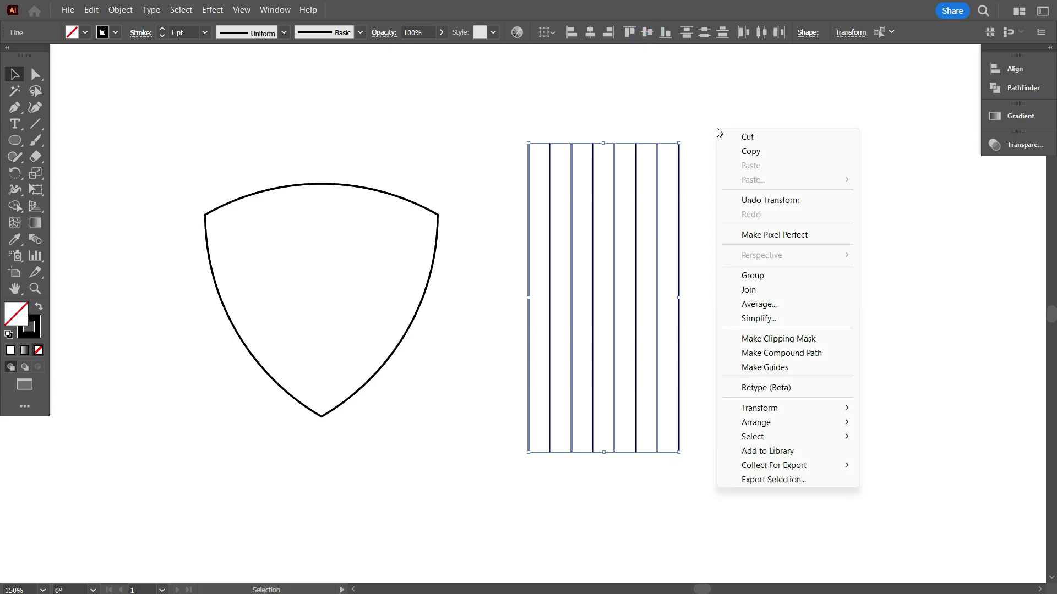
left_click(767, 272)
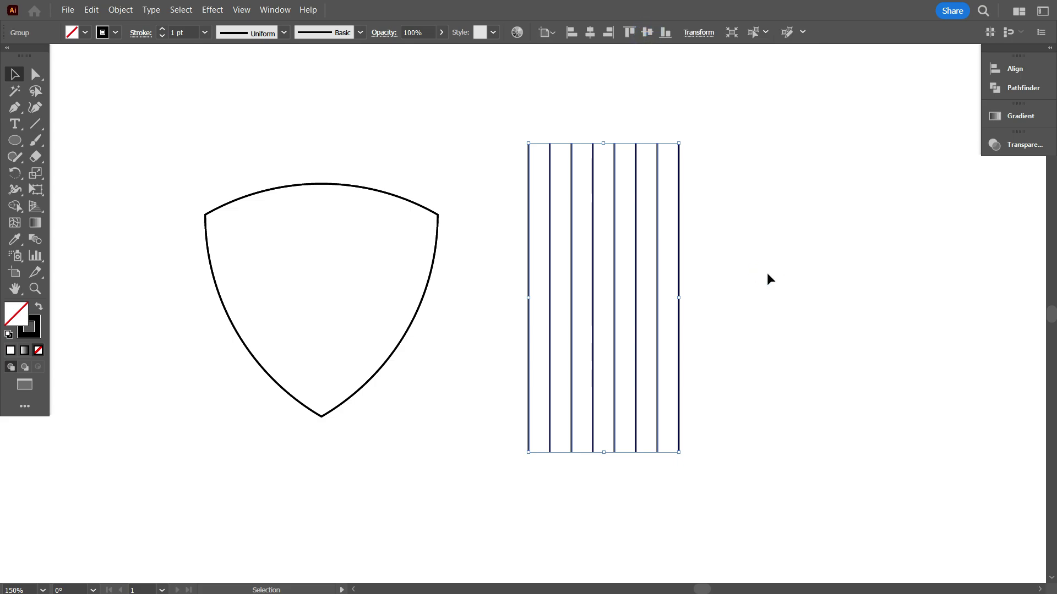
- Centre the shield and the group of eight vertical lines on each other both horizontally and vertically
left_click(767, 273)
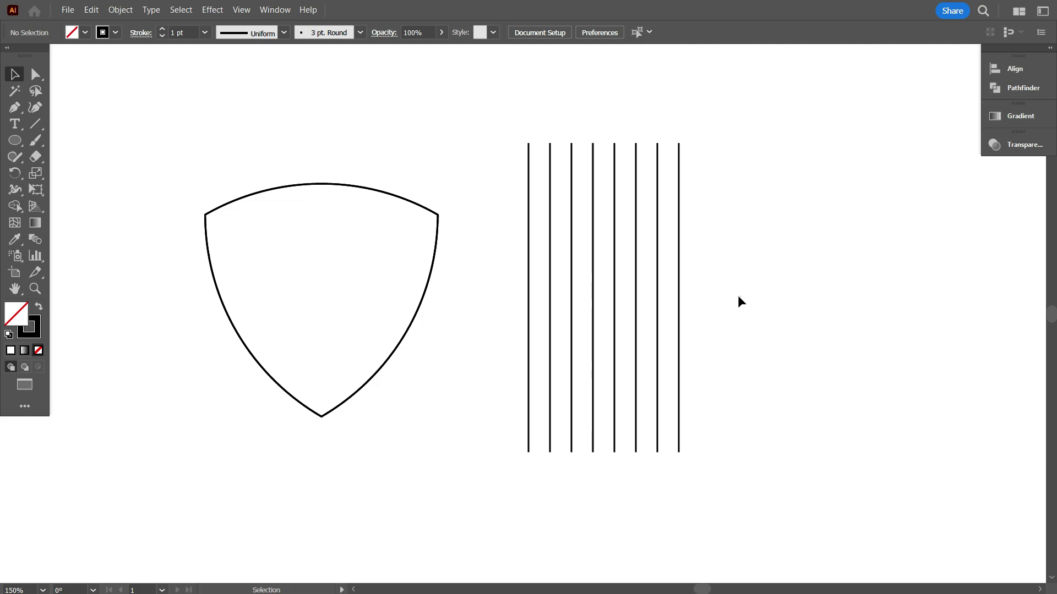
left_click_drag(737, 295, 375, 267)
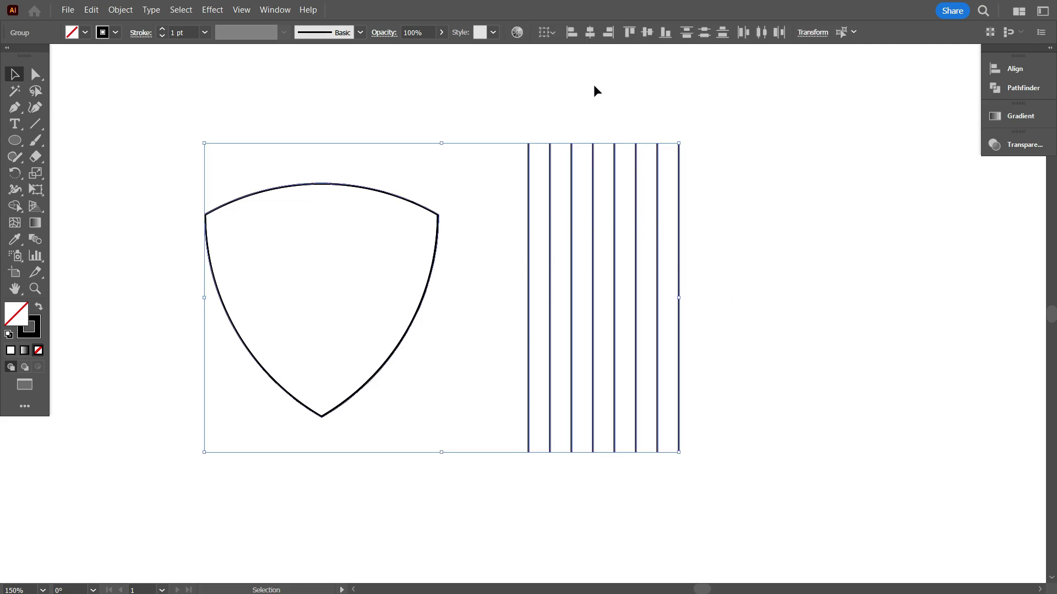
left_click(589, 32)
left_click(647, 32)
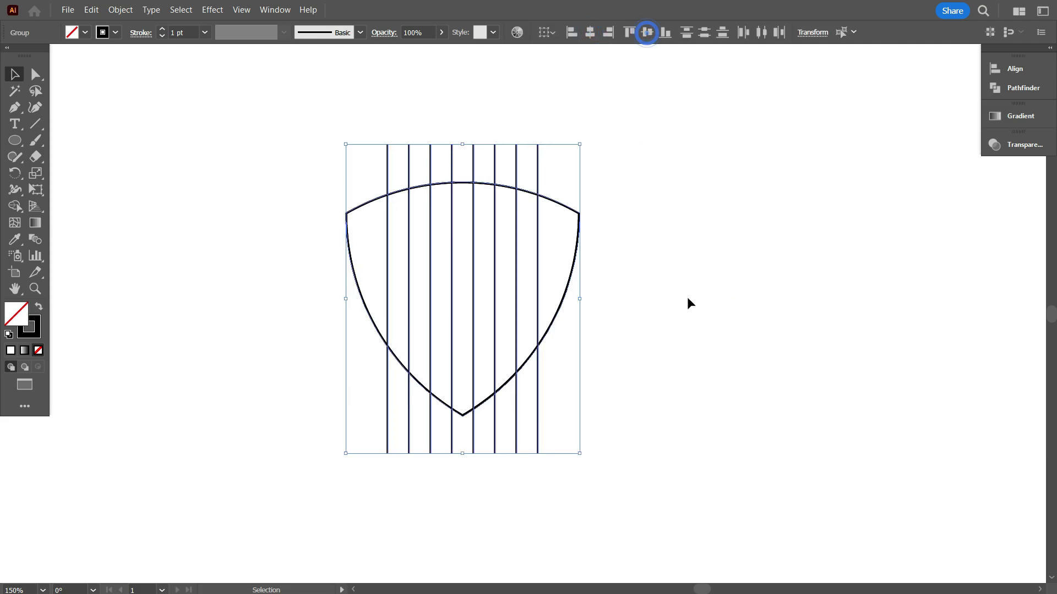
left_click(688, 298)
- Scale the shield down proportionally about its centre so its sides meet the two outermost vertical lines, and check the fit at the corners
scroll(362, 363, "up", 1)
scroll(363, 362, "up", 1)
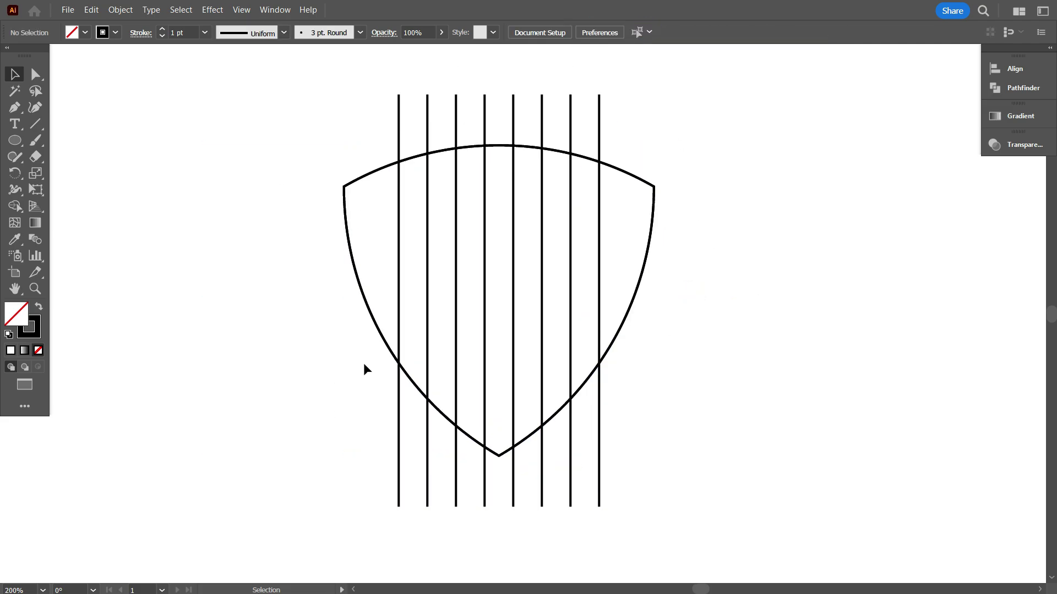
left_click(637, 287)
left_click_drag(657, 301, 599, 289)
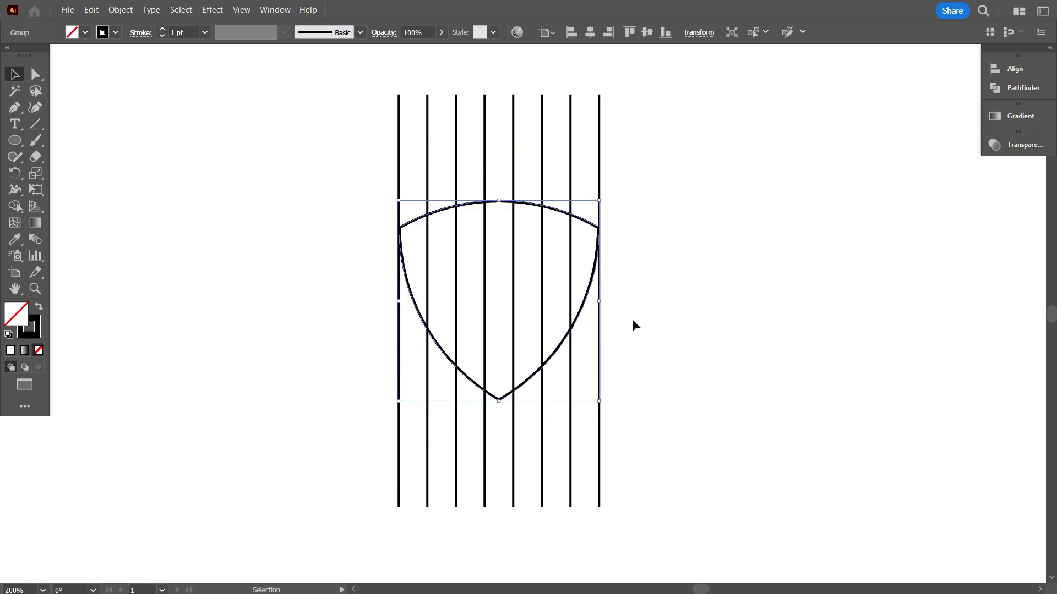
left_click(632, 319)
scroll(381, 287, "up", 1)
left_click_drag(448, 236, 448, 237)
scroll(408, 197, "up", 2)
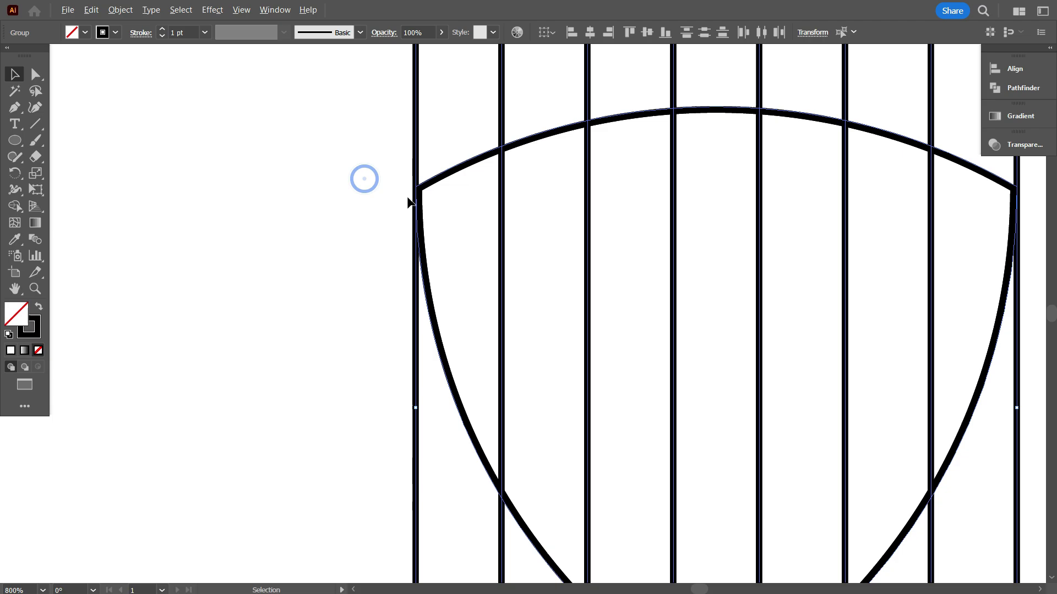
scroll(432, 208, "down", 2)
scroll(432, 211, "down", 1)
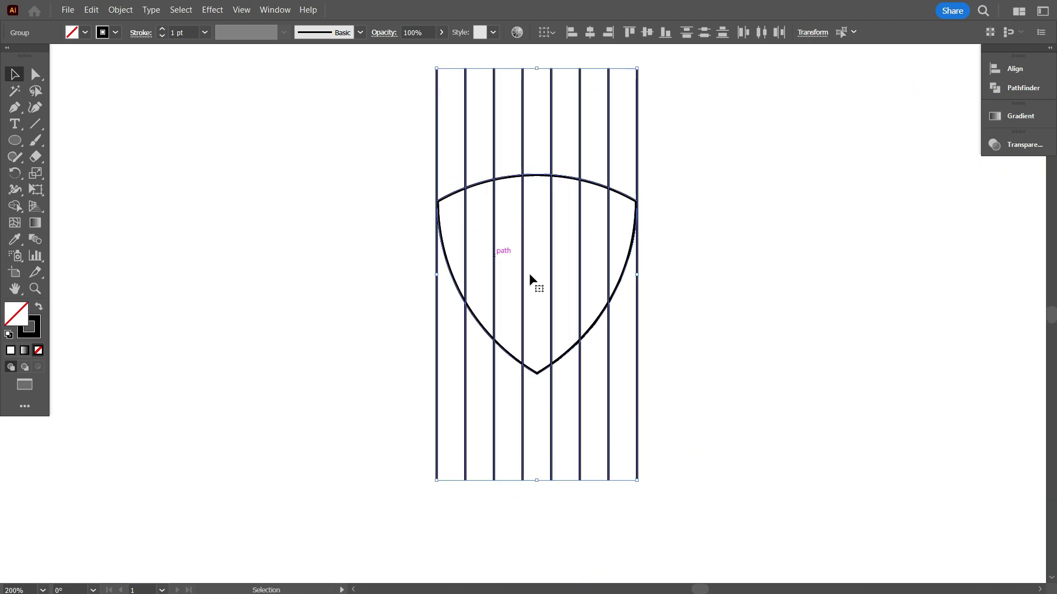
left_click(721, 332)
scroll(706, 345, "up", 1)
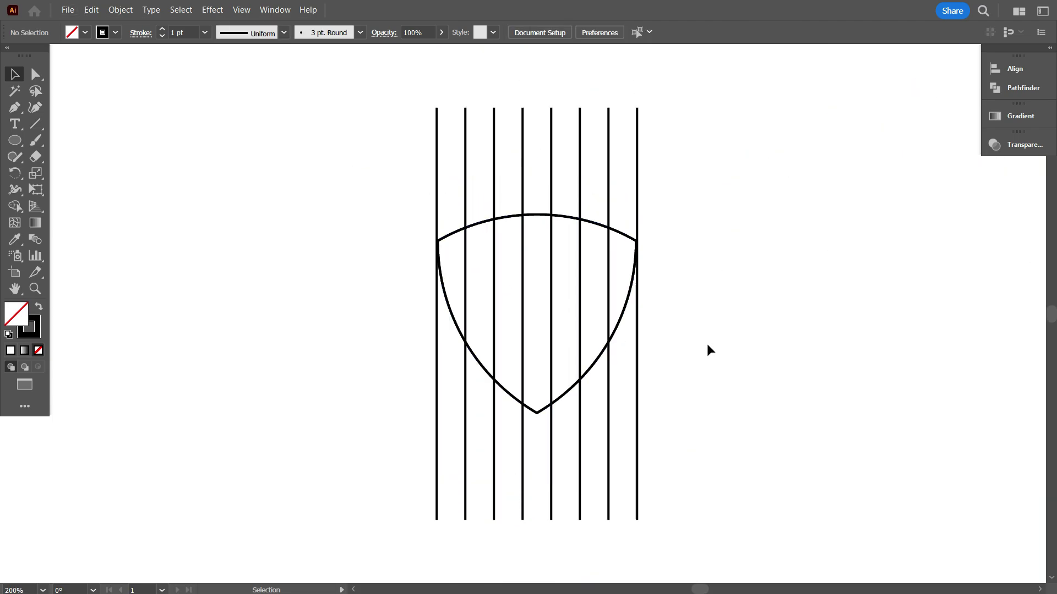
- Copy the shield, paste it in place and scale the copy from its centre to fit between the second and seventh lines
left_click(631, 313)
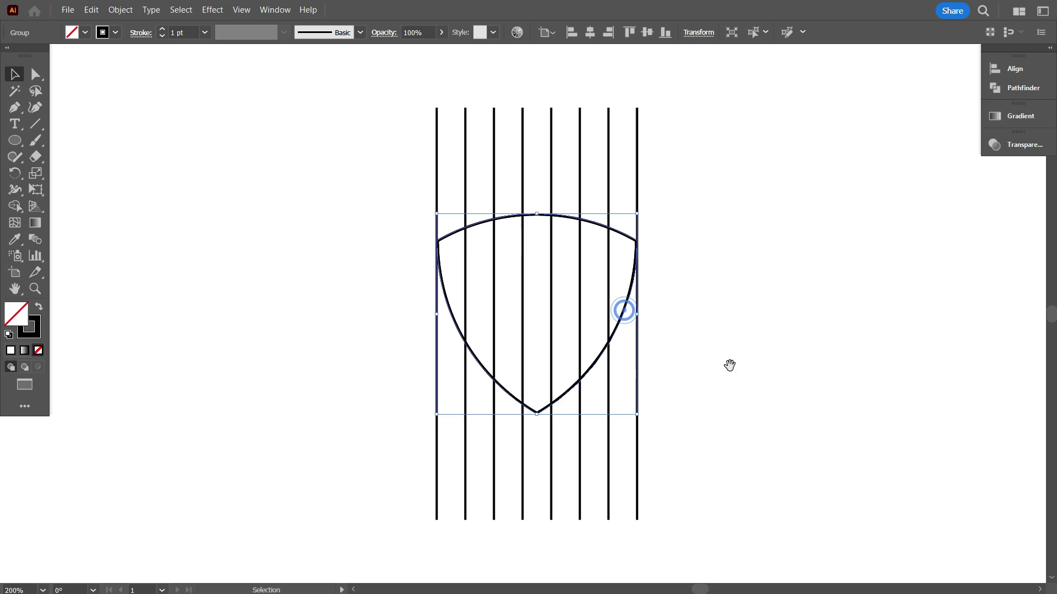
left_click_drag(729, 366, 698, 368)
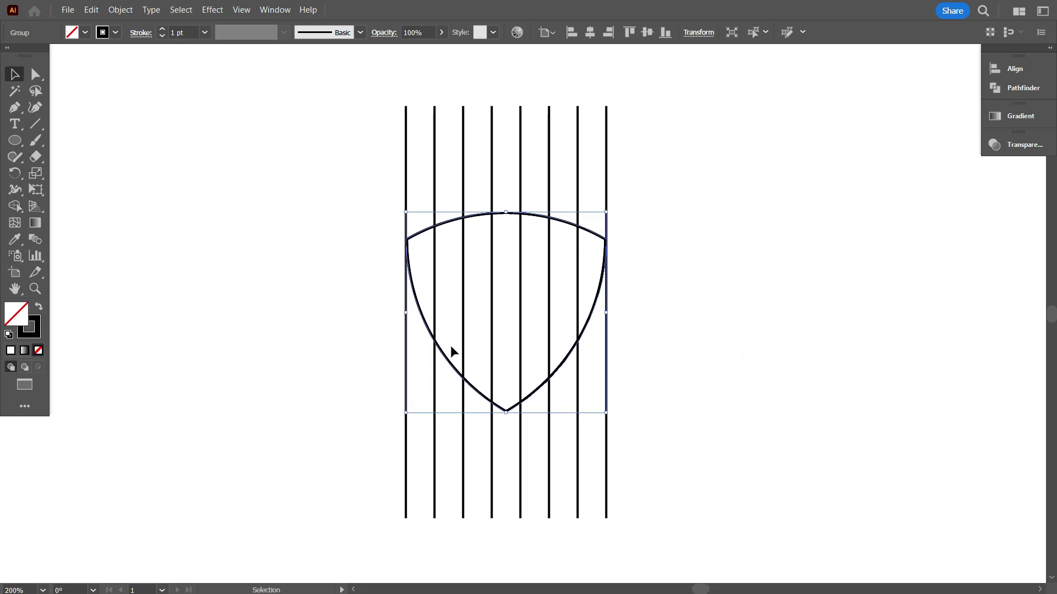
left_click(91, 10)
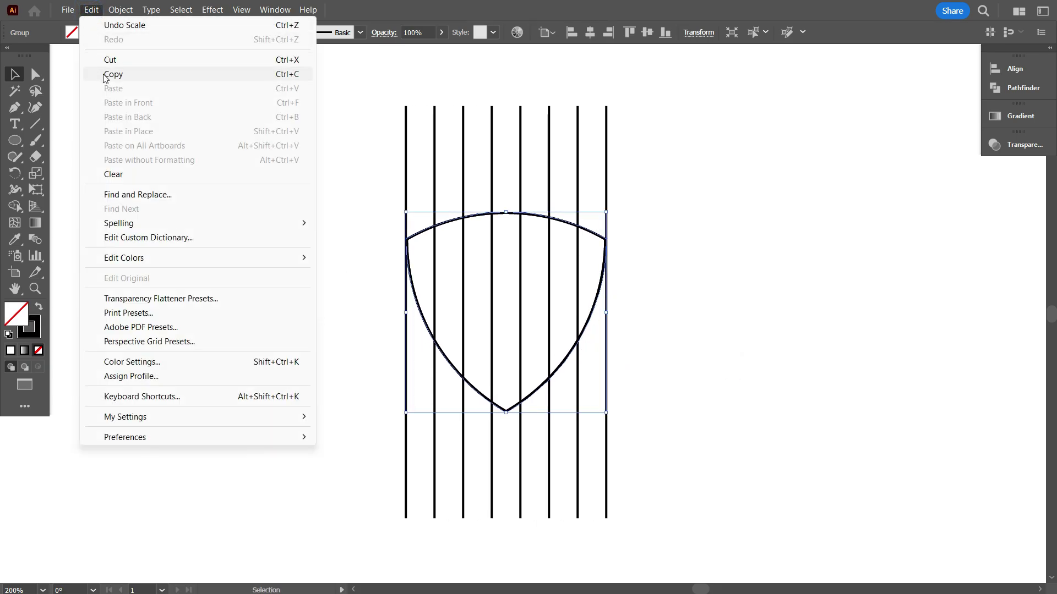
left_click(102, 74)
left_click(91, 10)
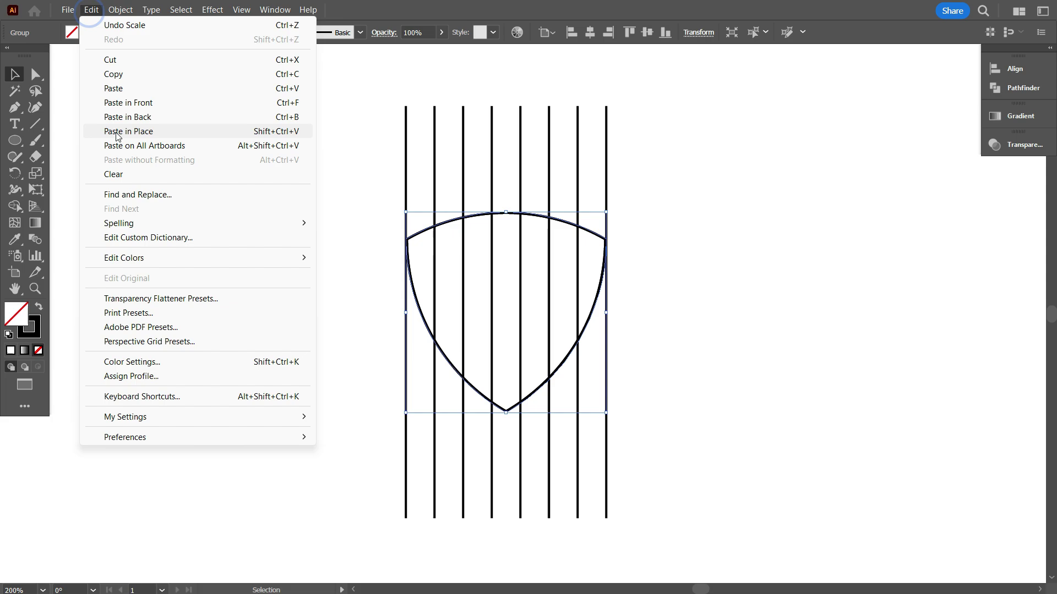
left_click(141, 132)
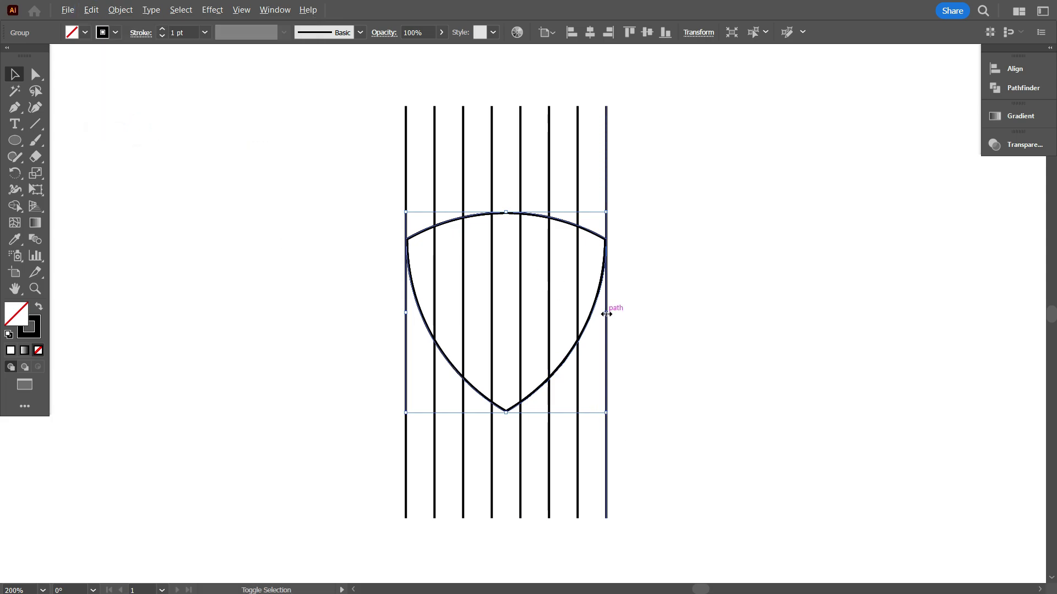
left_click_drag(607, 314, 579, 302)
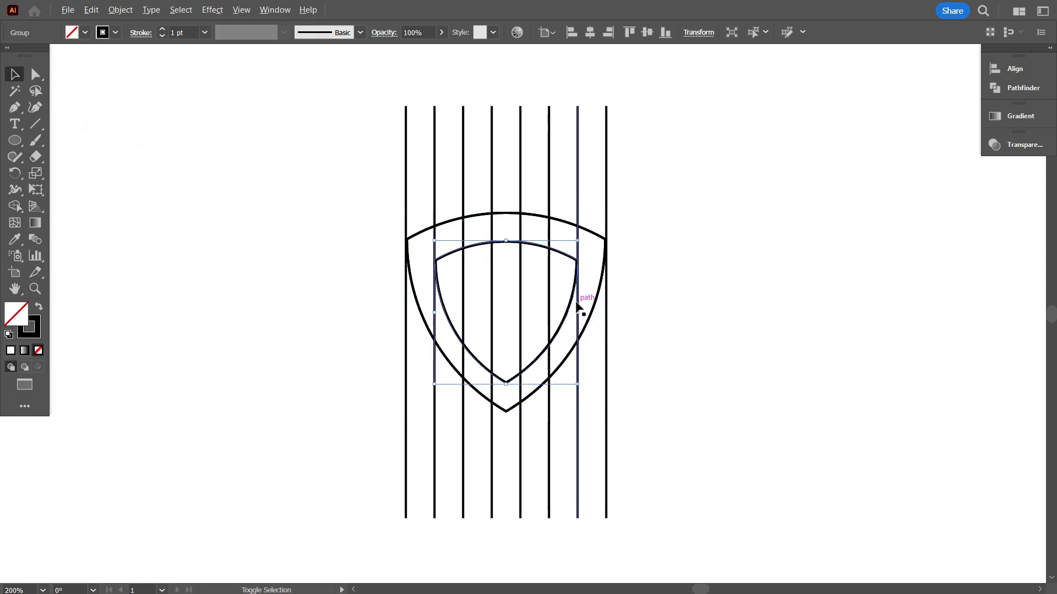
left_click(698, 363)
- Mark the gap between the two shields with short brush strokes on several sides and cross the shape out with two long diagonal strokes
scroll(455, 410, "up", 2)
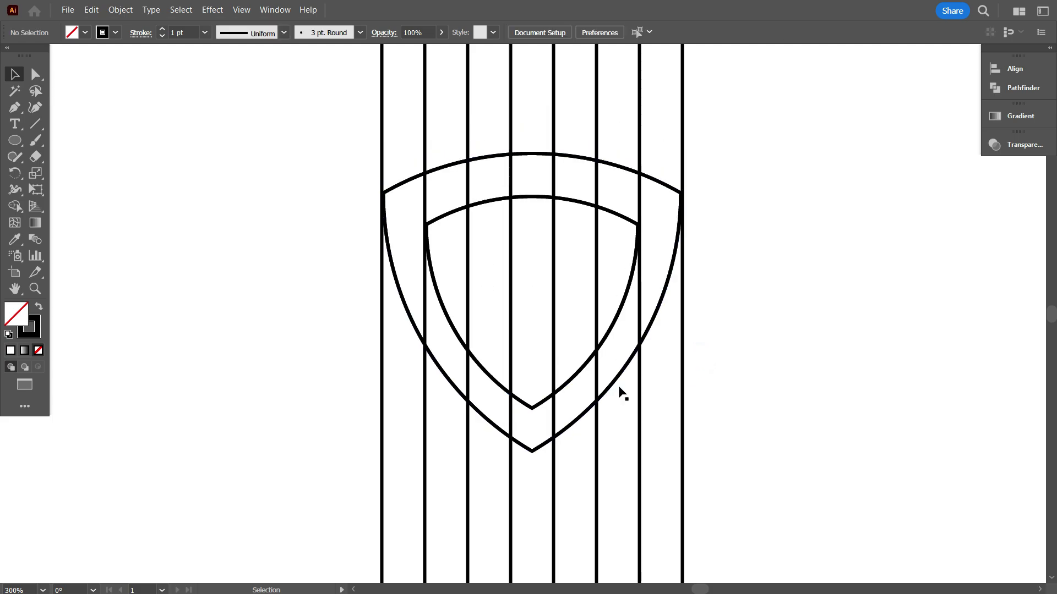
scroll(639, 330, "up", 2)
left_click_drag(528, 162, 526, 193)
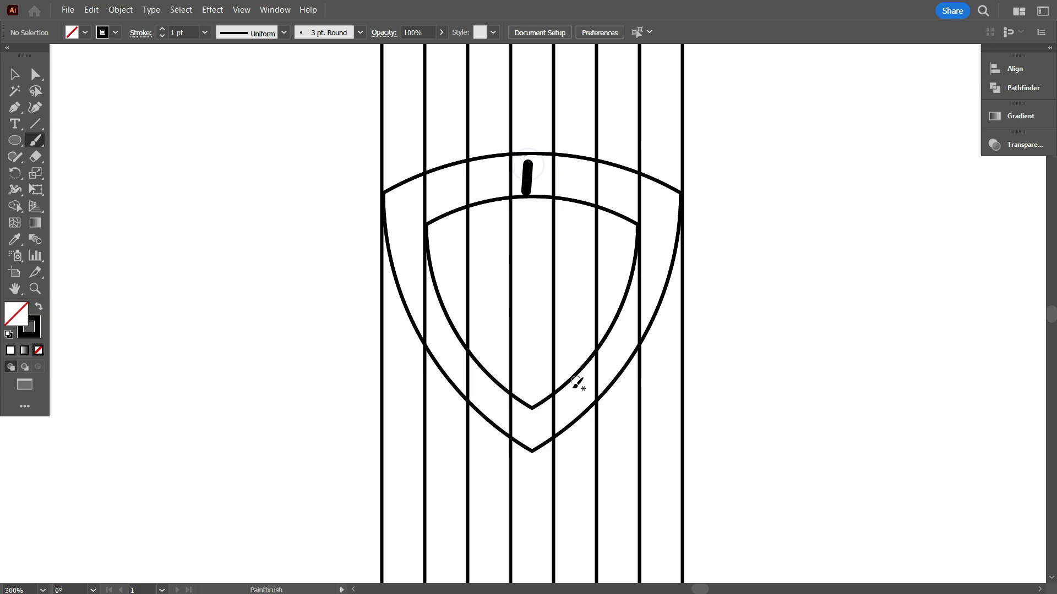
left_click_drag(534, 417, 536, 445)
left_click_drag(638, 346, 639, 350)
left_click_drag(401, 287, 435, 284)
left_click_drag(428, 164, 788, 379)
left_click_drag(726, 201, 361, 513)
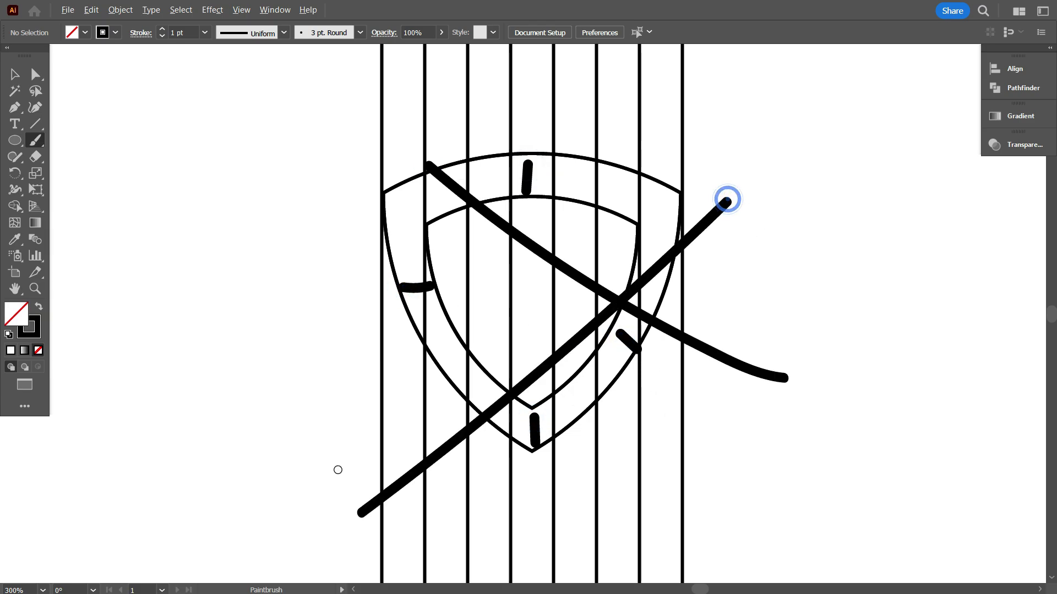
- Delete all the brush strokes and the smaller inner shield
key("ctrl+minus")
left_click(24, 77)
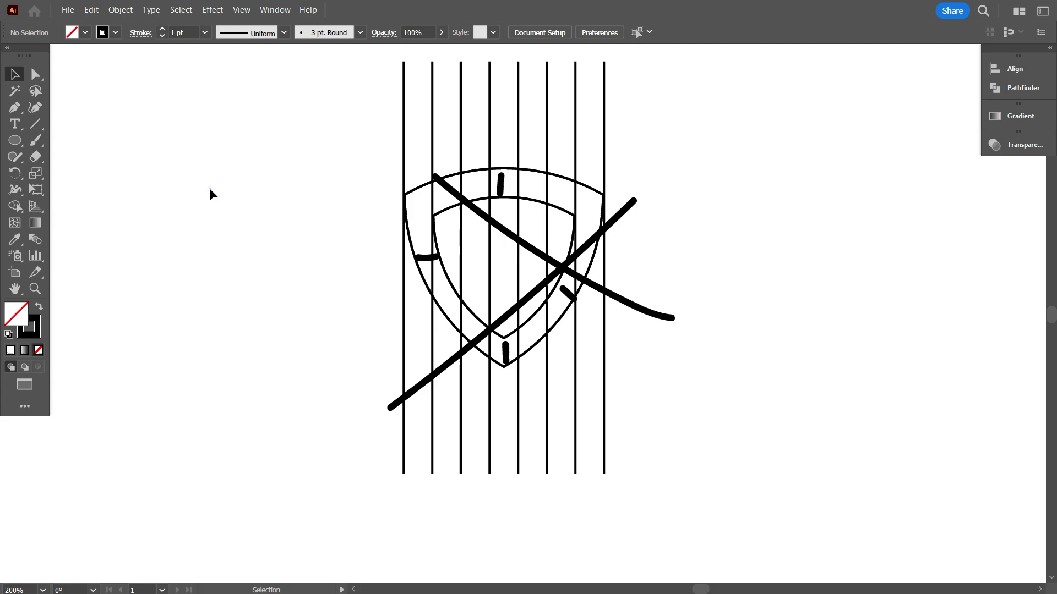
left_click_drag(728, 336, 659, 269)
key("Delete")
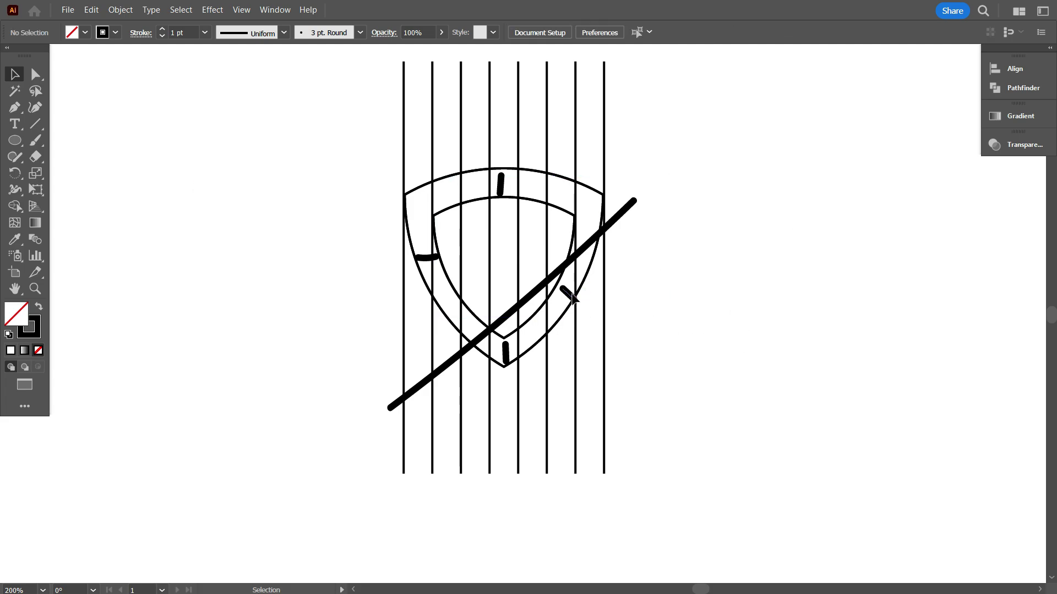
left_click_drag(578, 311, 558, 271)
key("Delete")
left_click(505, 352)
key("Delete")
left_click(426, 257)
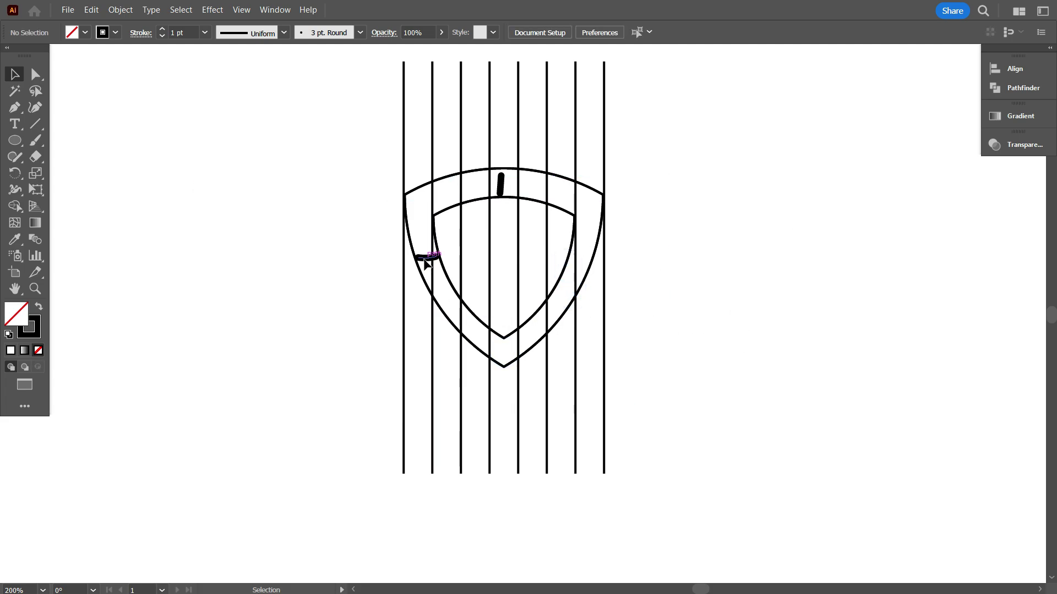
key("Delete")
left_click(499, 197)
key("Delete")
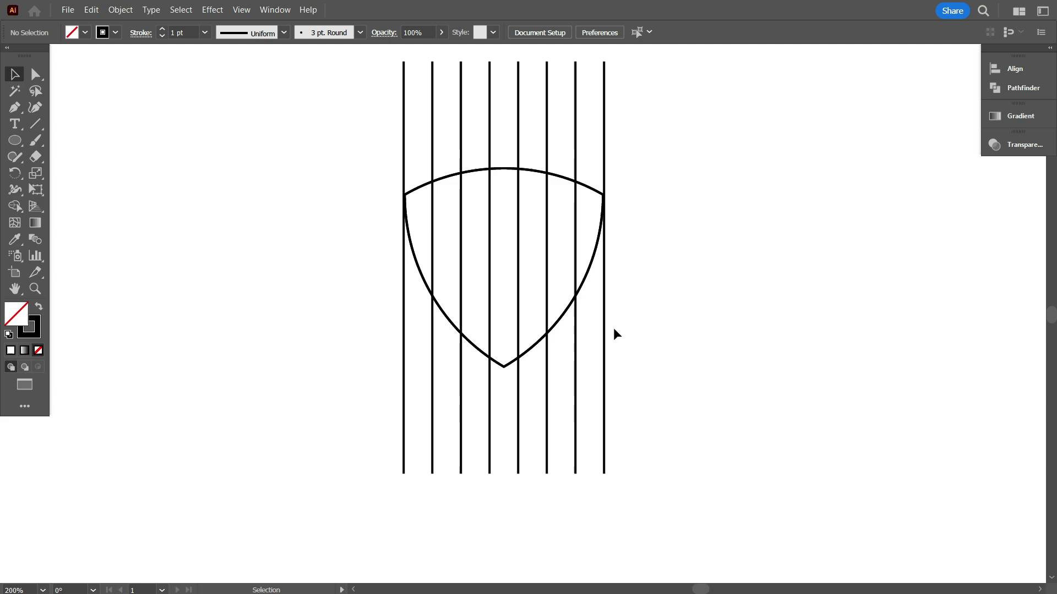
- Draw a short horizontal line spanning the first two vertical lines above the shield with the Line Segment tool
scroll(462, 356, "up", 3)
scroll(461, 346, "up", 1)
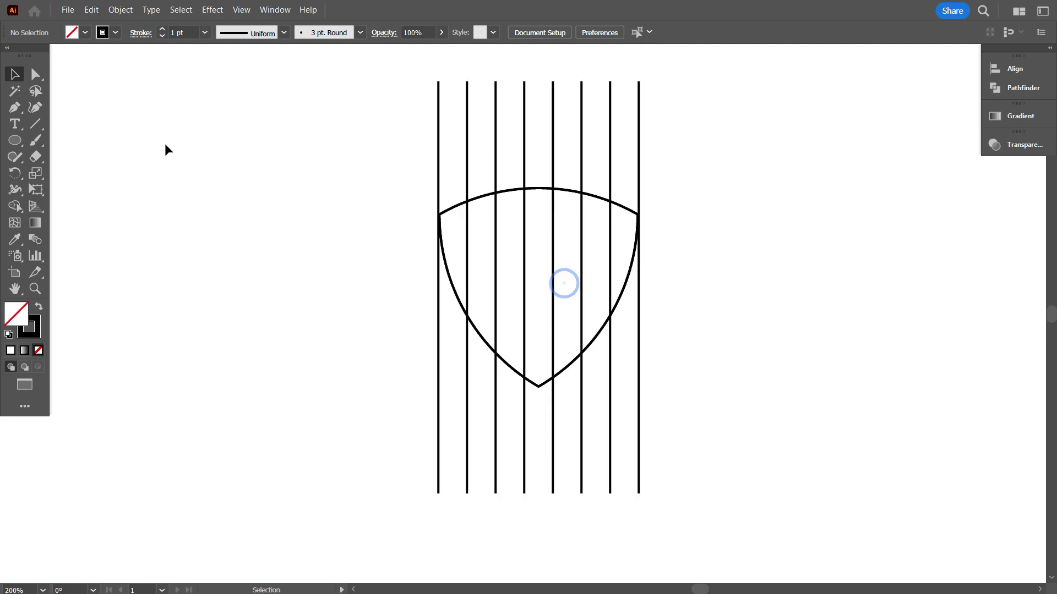
left_click(35, 124)
scroll(440, 165, "up", 4)
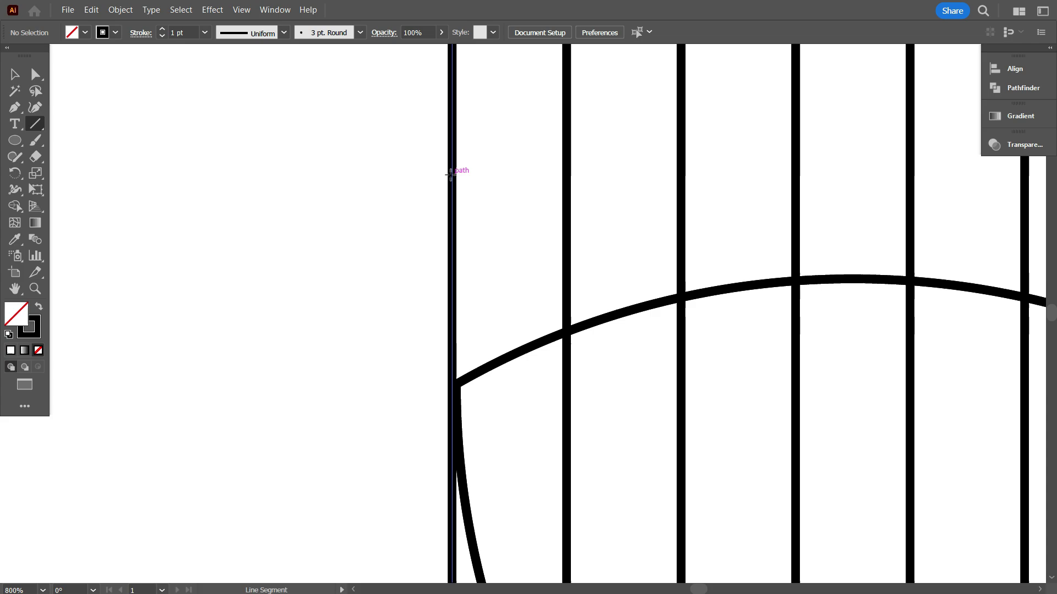
left_click_drag(451, 175, 567, 174)
scroll(330, 194, "down", 1)
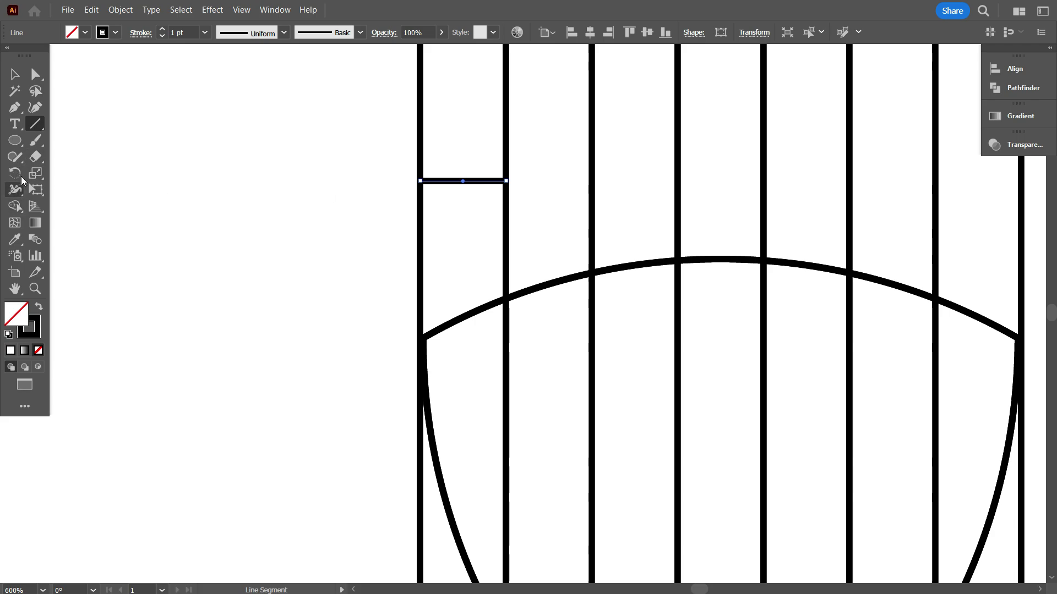
- Add the text label 13.28 above the short horizontal line and scale it down to fit between the first two vertical lines
left_click(15, 130)
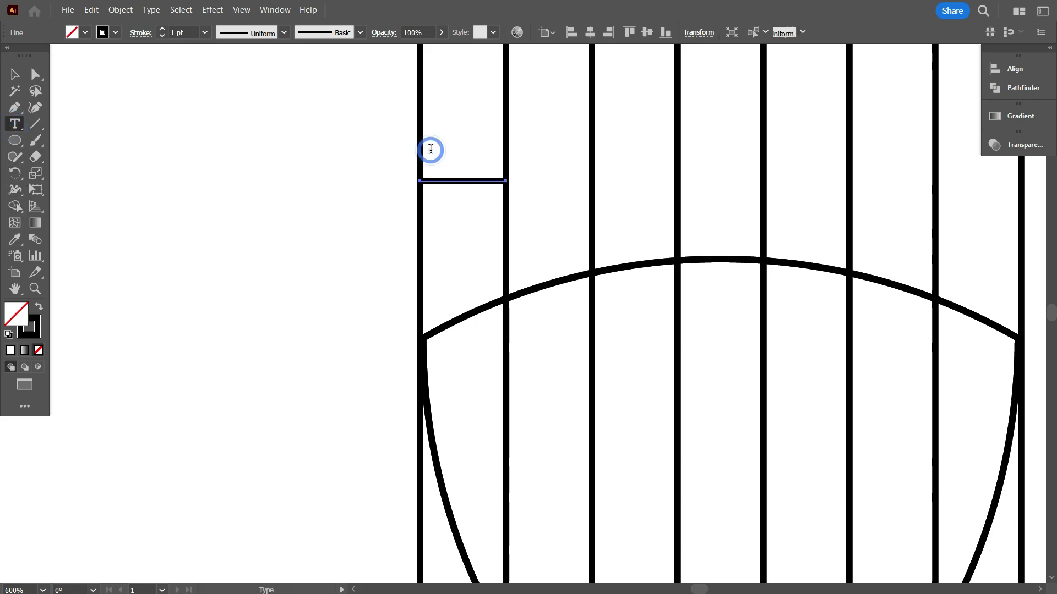
left_click(431, 148)
type("13.5")
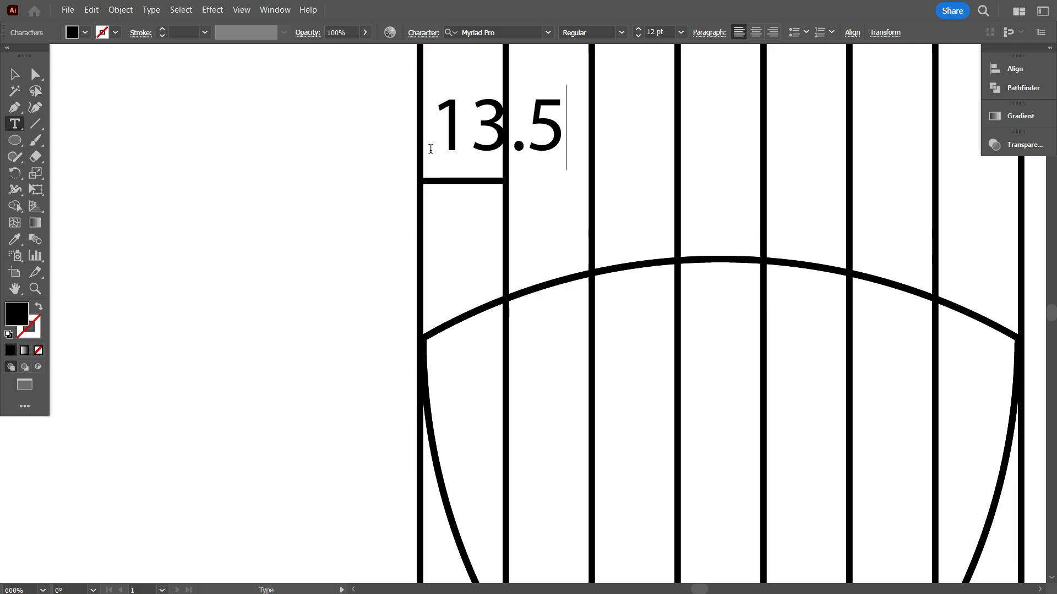
key("BackSpace")
type("28")
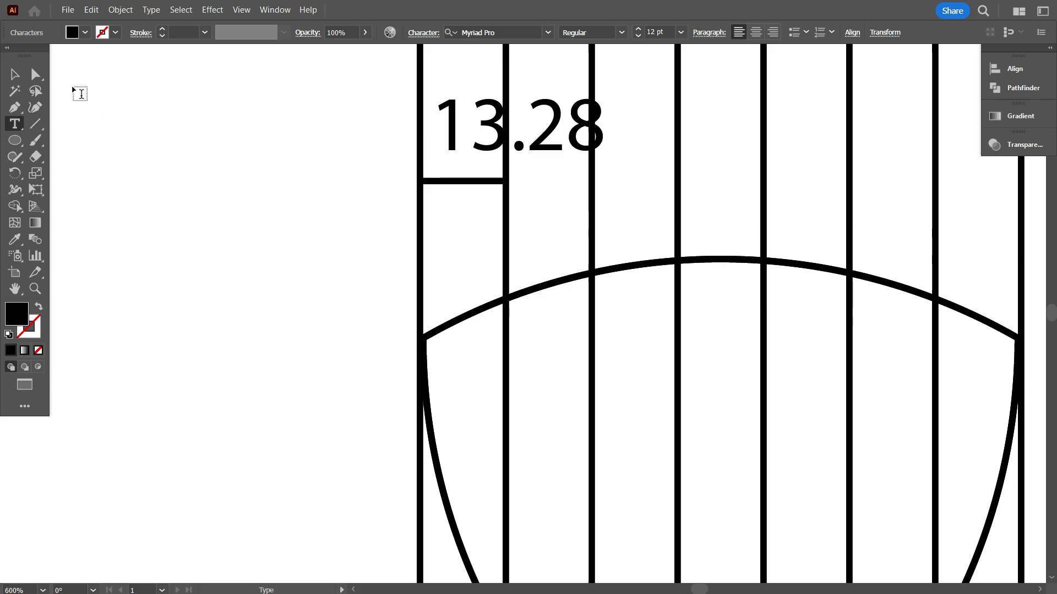
left_click(24, 78)
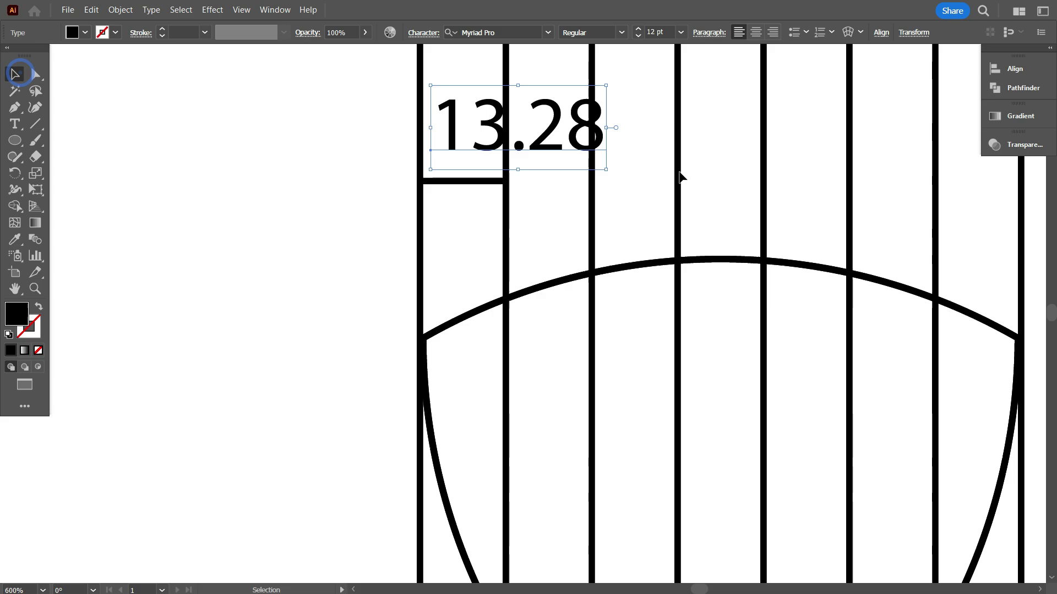
left_click_drag(611, 128, 474, 160)
left_click(461, 253)
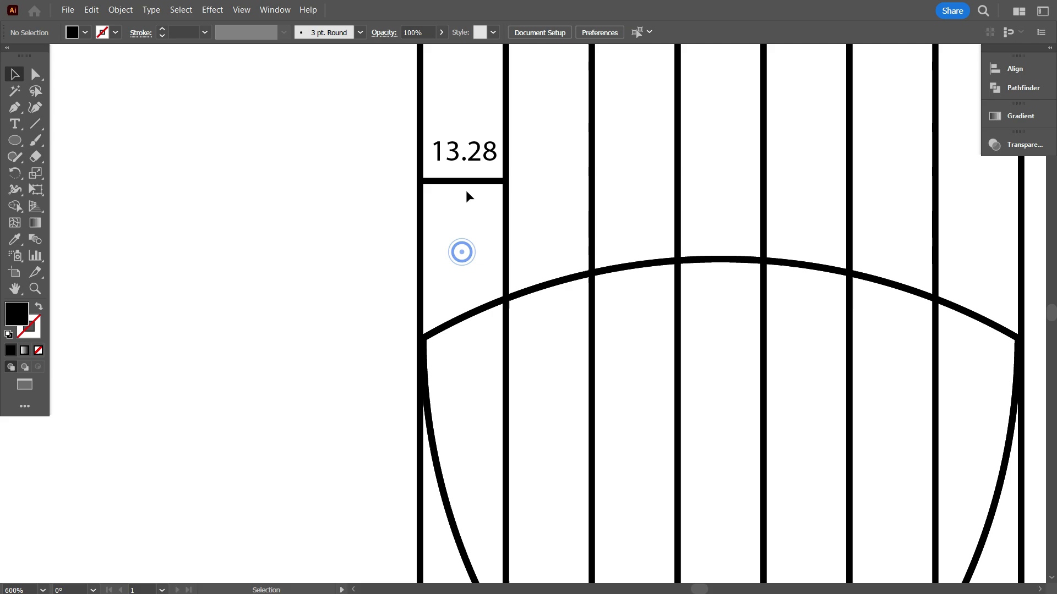
- Check the width of the short horizontal line in its transform values
left_click(464, 181)
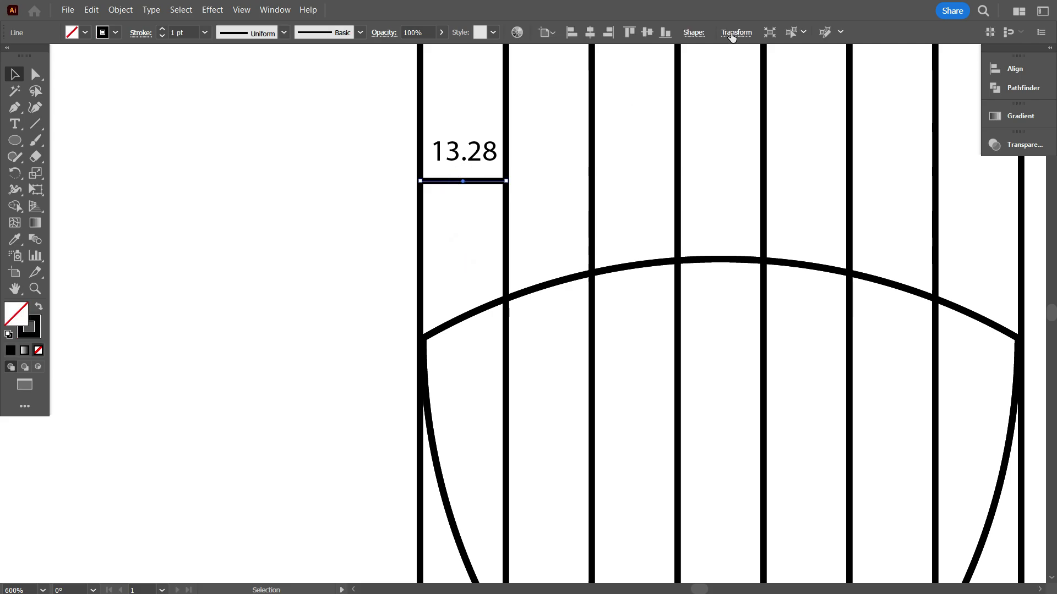
left_click(731, 34)
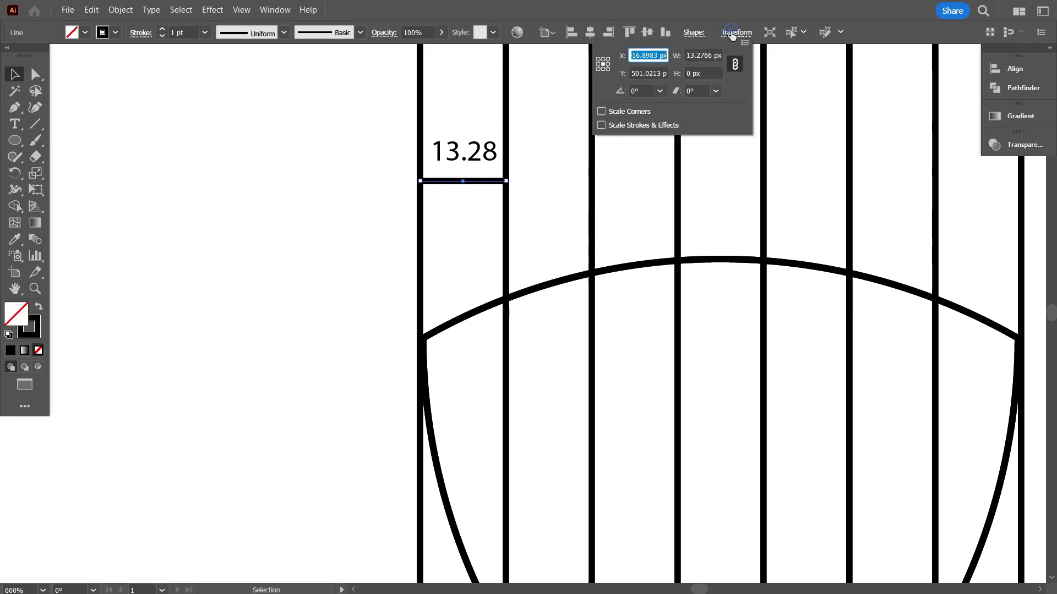
left_click(688, 55)
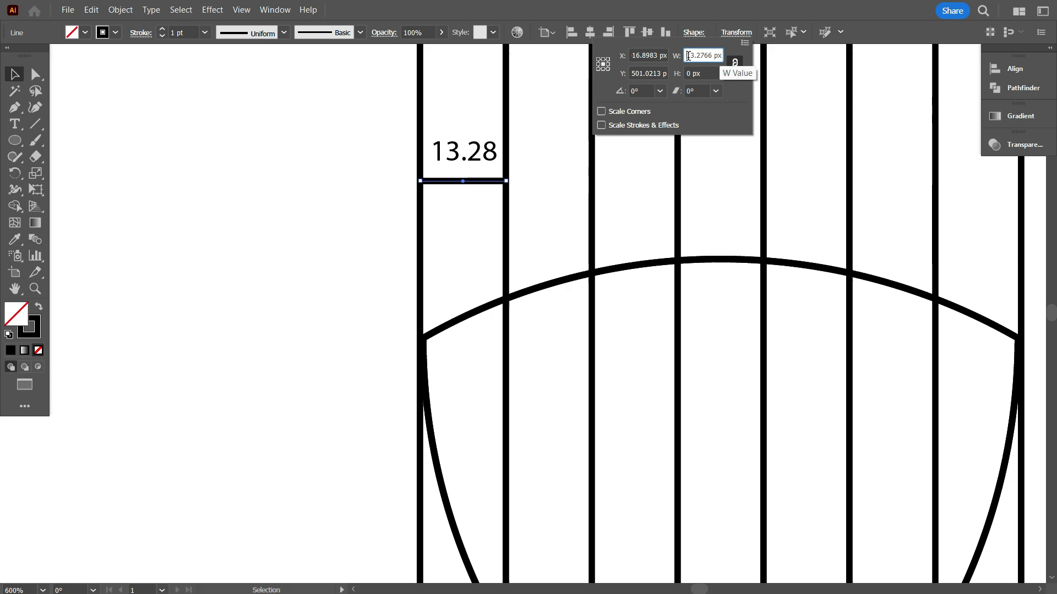
left_click(732, 173)
scroll(417, 241, "down", 3)
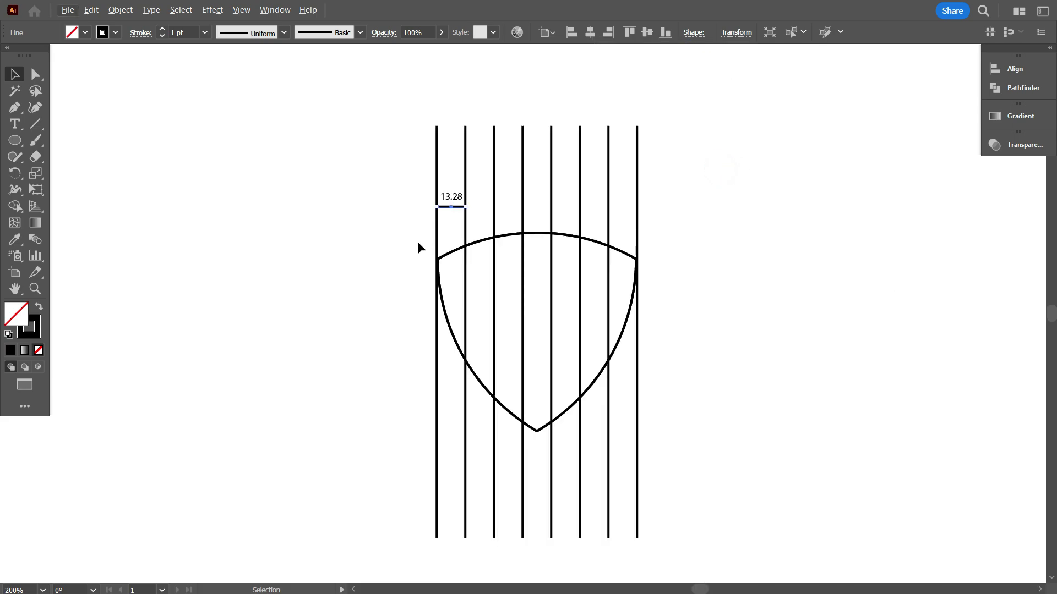
left_click(420, 240)
scroll(420, 242, "down", 2)
scroll(440, 276, "up", 2)
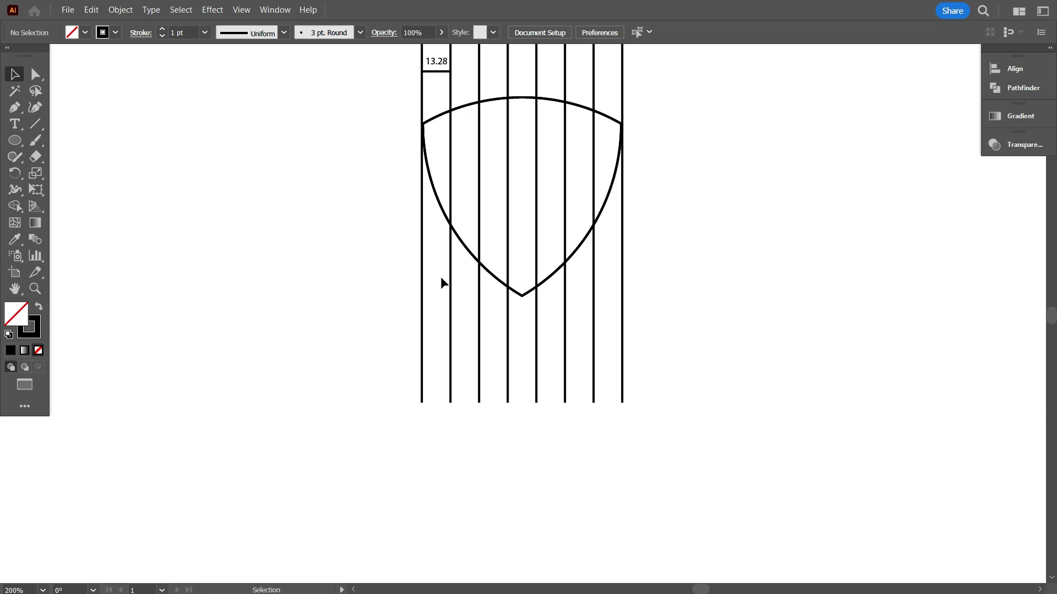
scroll(443, 281, "up", 1)
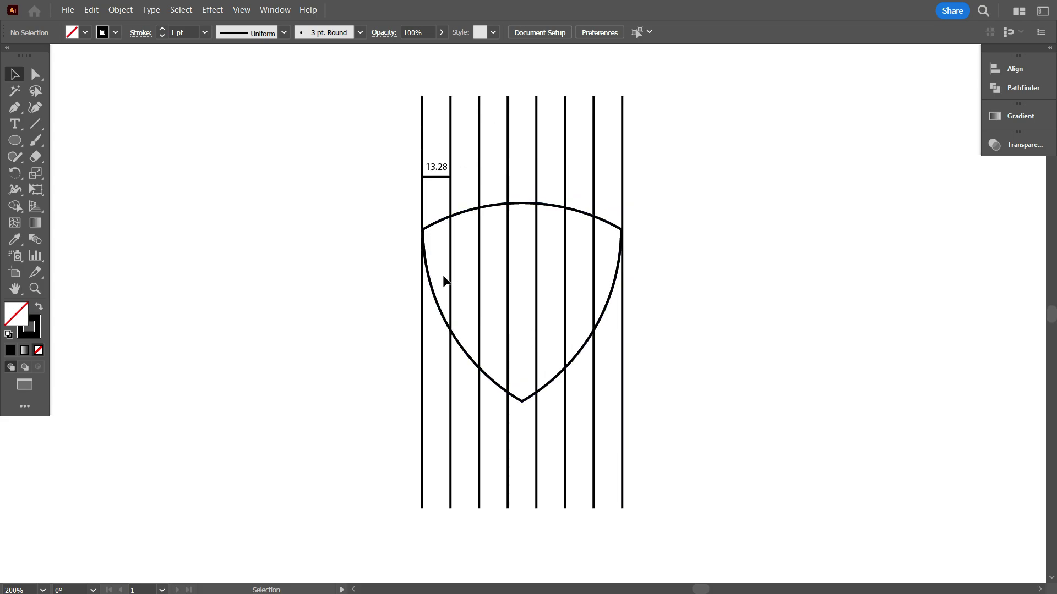
- Offset the shield path inward by -13.28 px with Offset Path to create a smaller inner shield
left_click(550, 207)
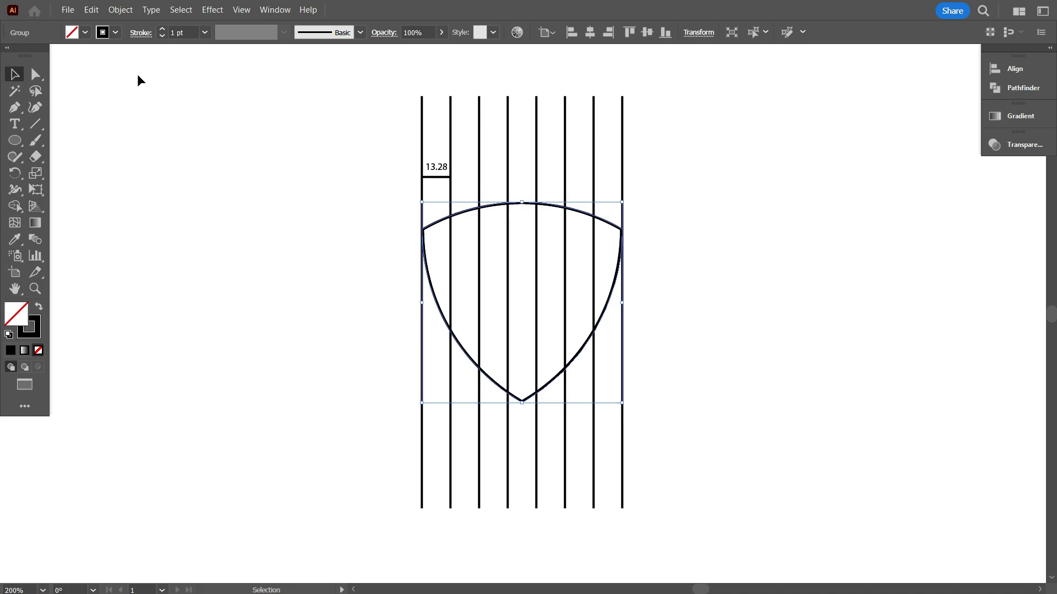
left_click(120, 11)
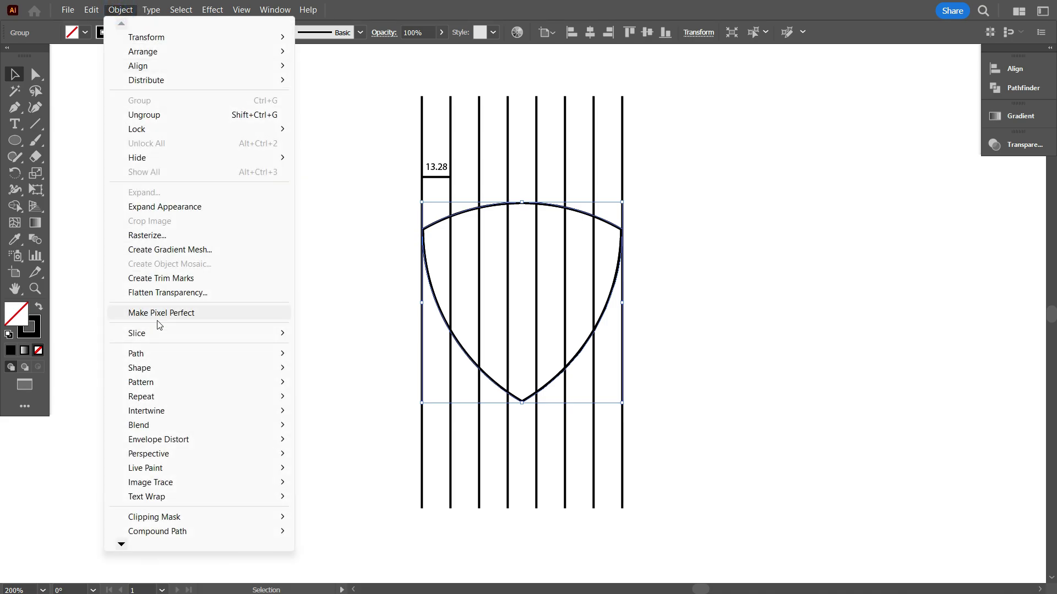
mouse_move(172, 354)
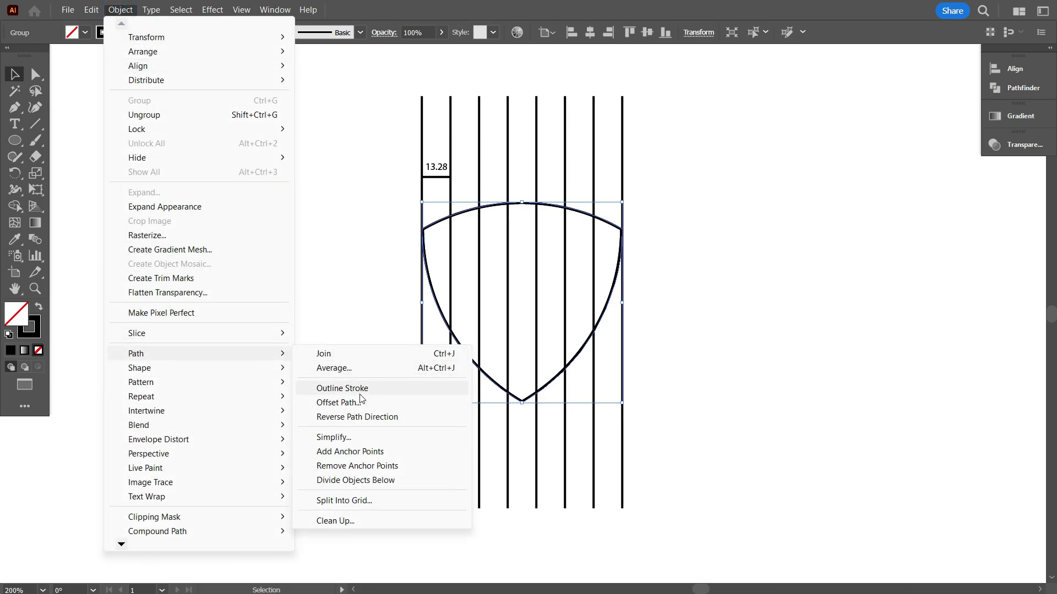
left_click(357, 404)
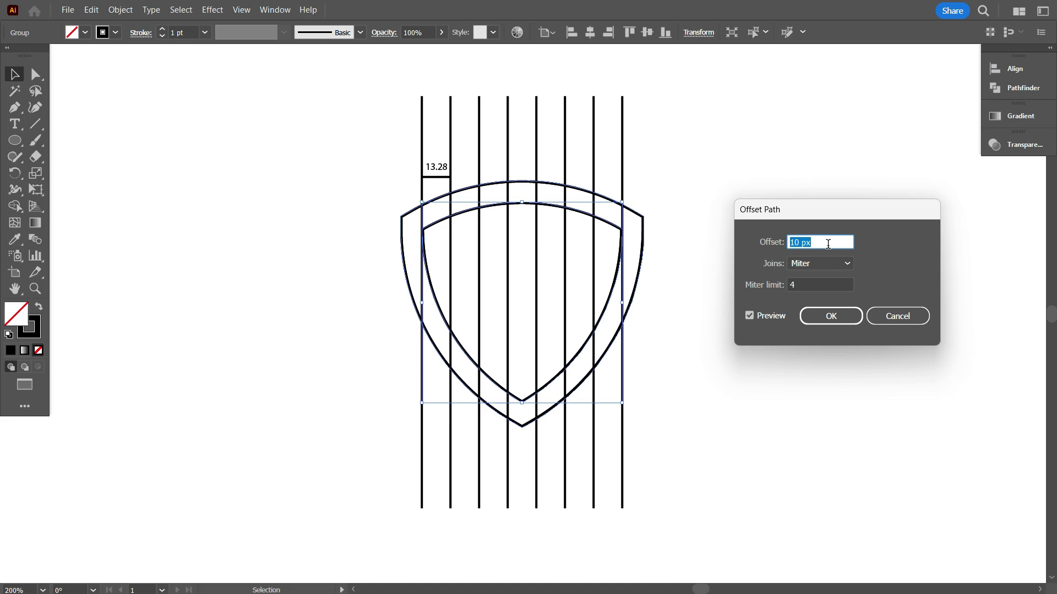
type("-12")
key("Tab")
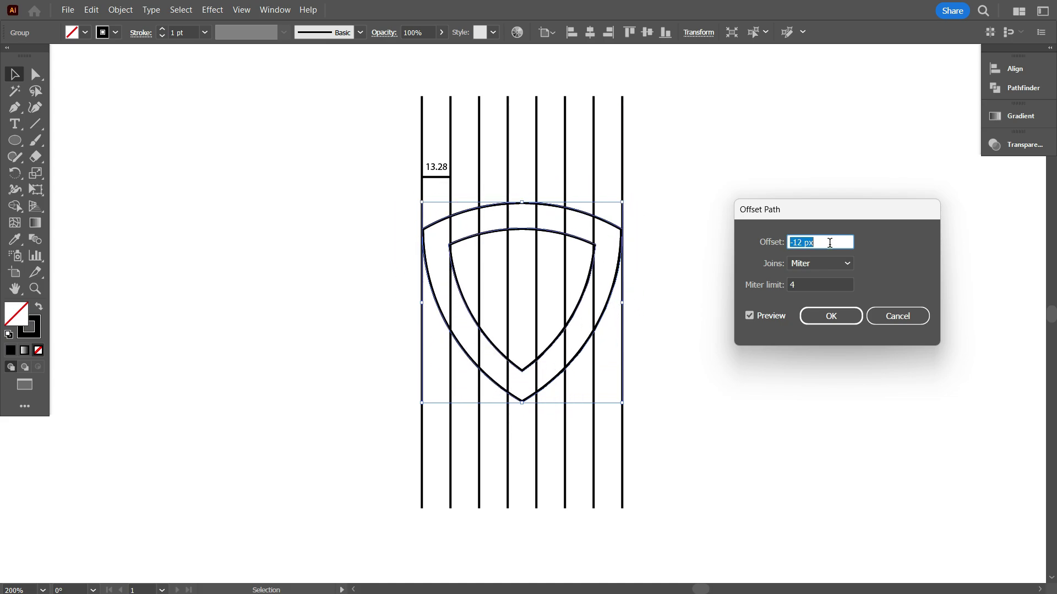
key("Down")
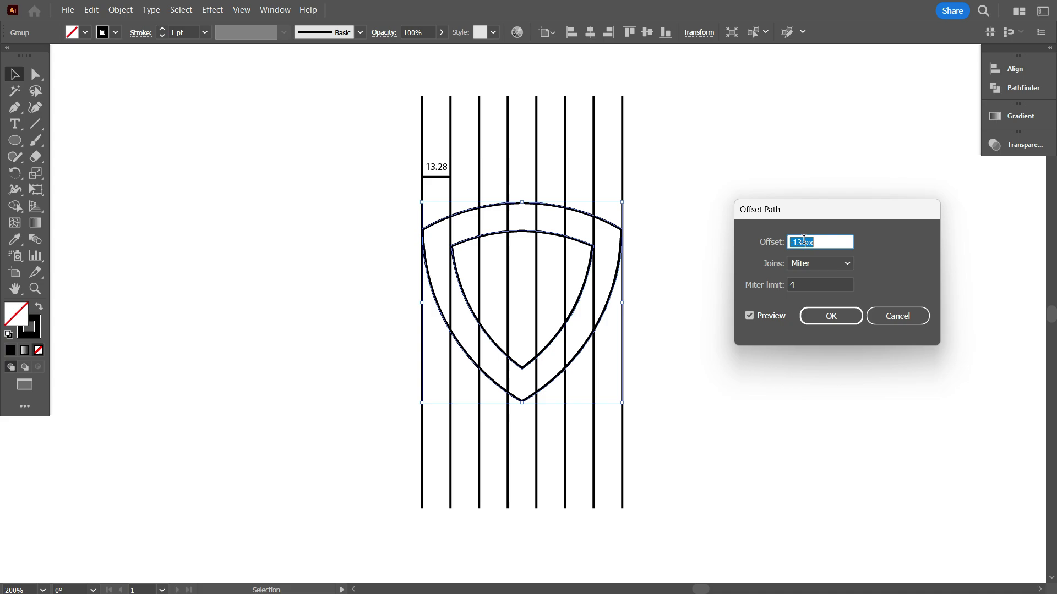
type(".28")
left_click(838, 321)
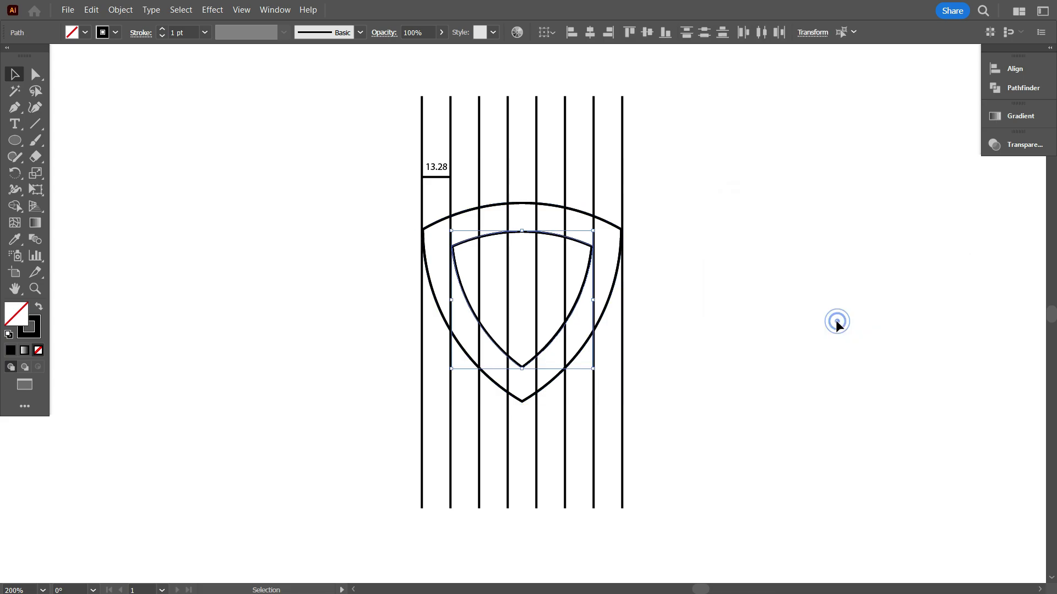
left_click(790, 333)
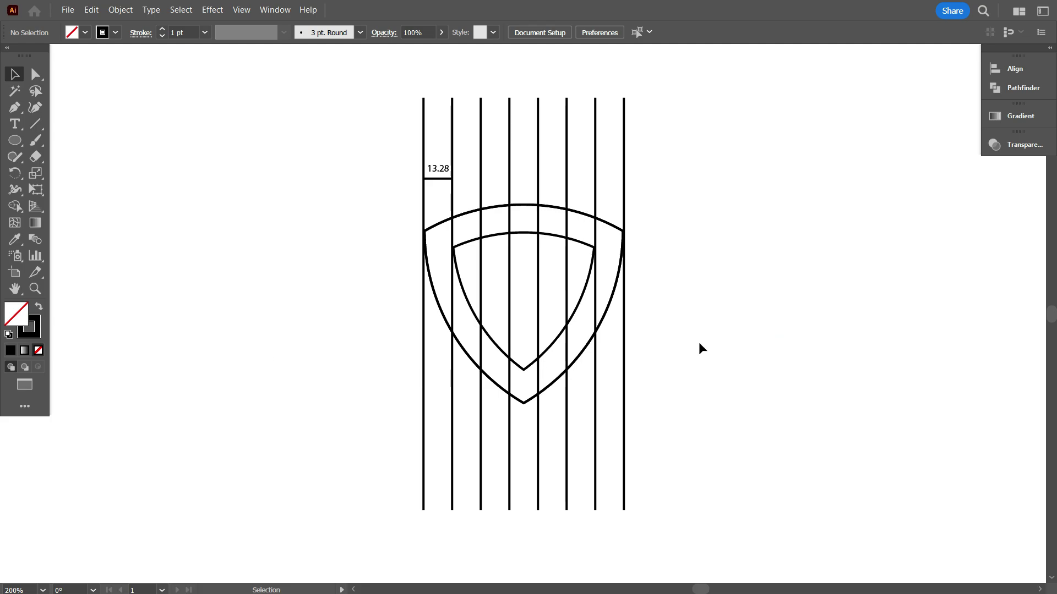
- Copy the group of vertical lines and paste the duplicate in place
left_click_drag(344, 478, 698, 454)
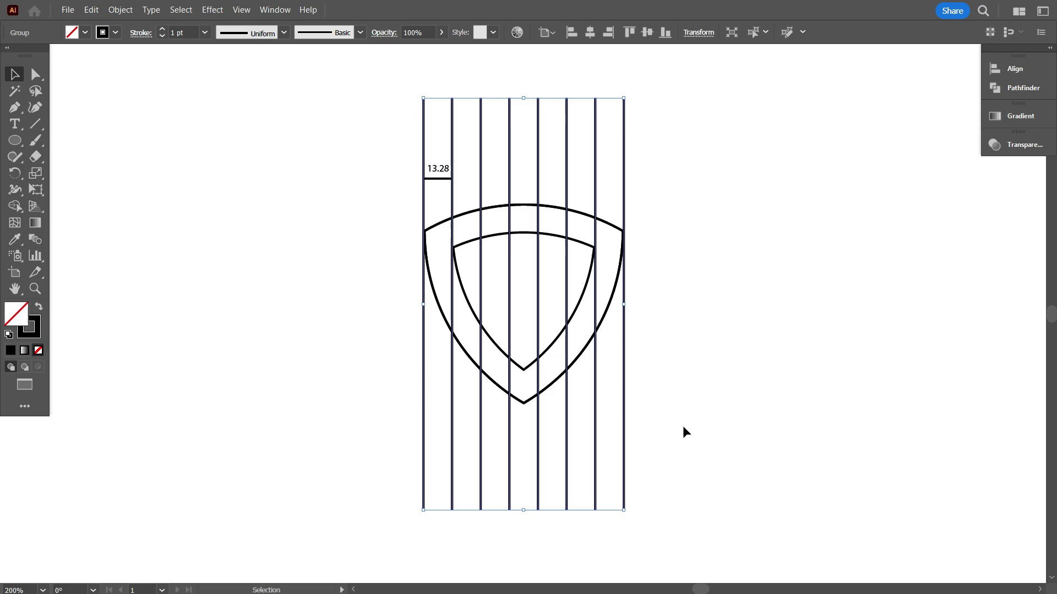
scroll(479, 293, "up", 2)
scroll(432, 231, "up", 2)
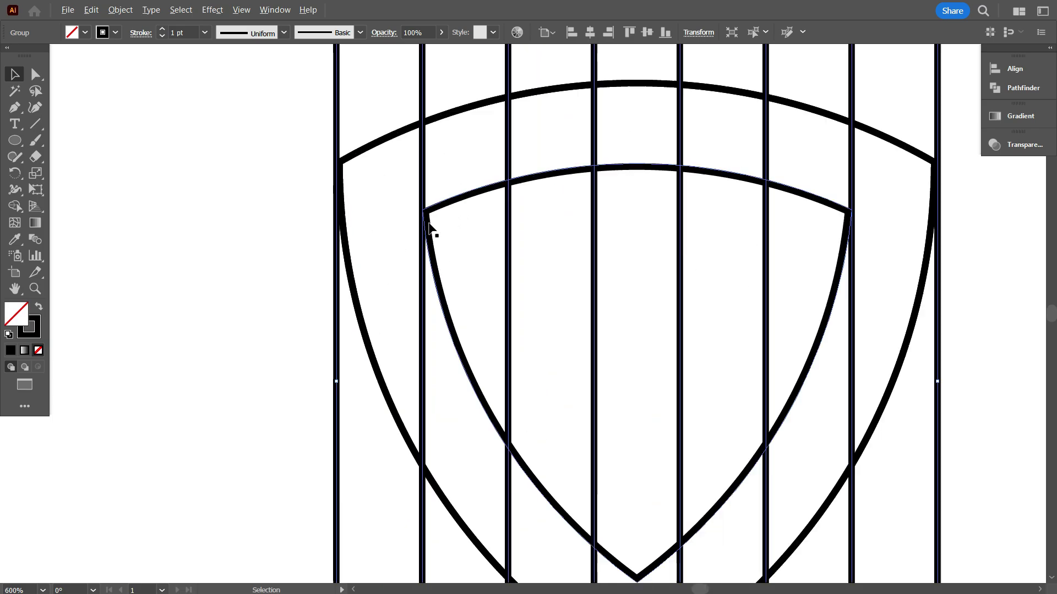
scroll(434, 224, "down", 2)
scroll(432, 226, "down", 1)
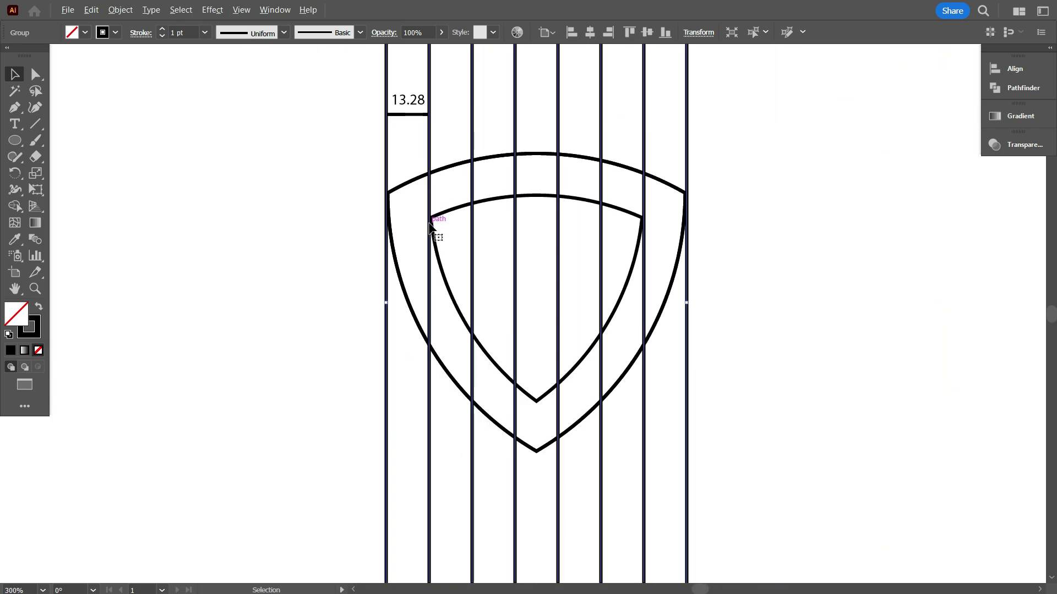
scroll(559, 281, "down", 1)
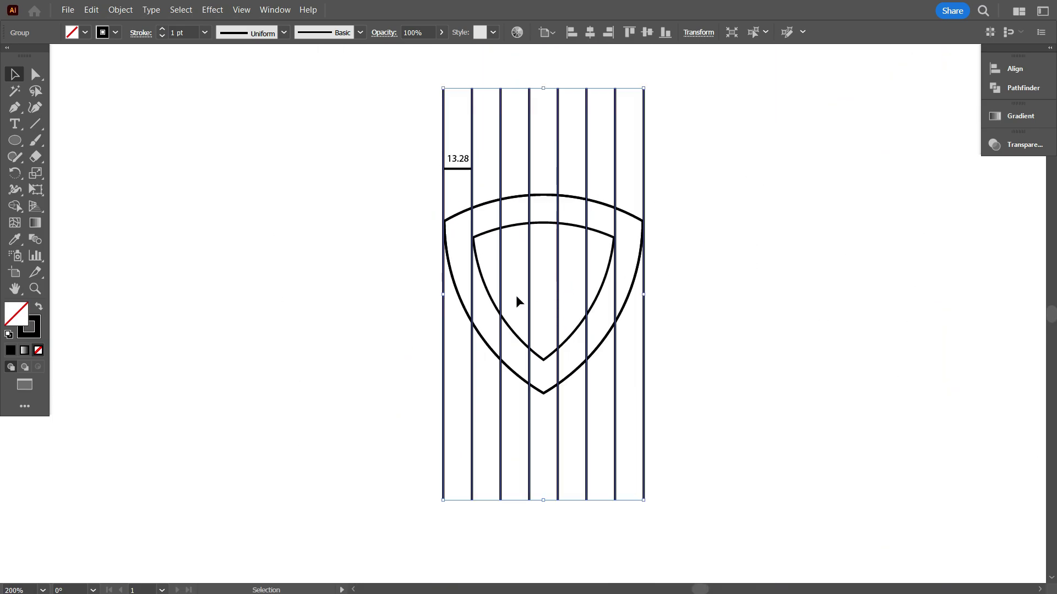
left_click(91, 10)
left_click(122, 74)
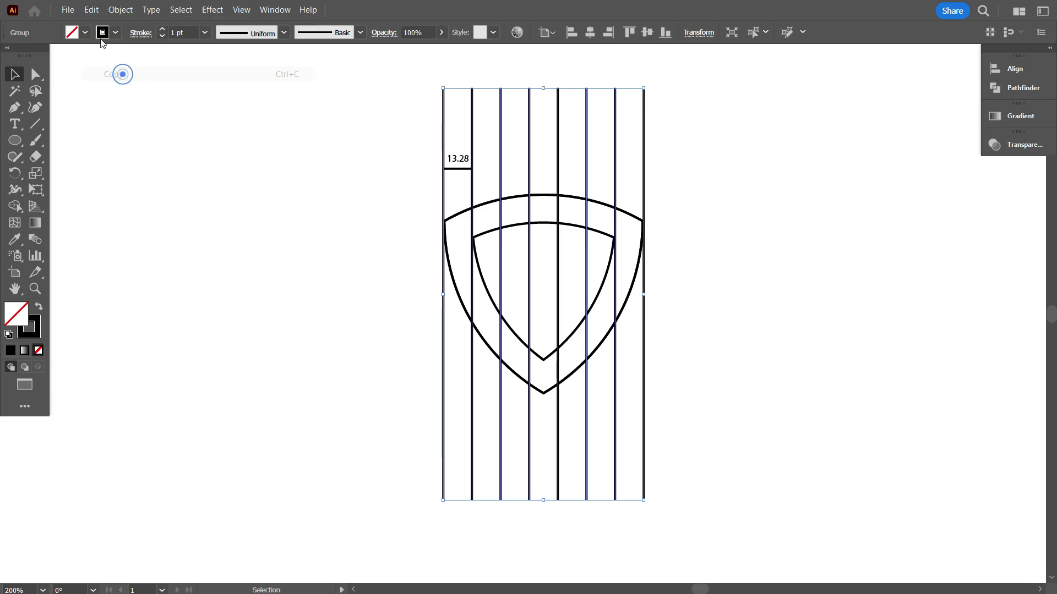
left_click(91, 9)
left_click(128, 133)
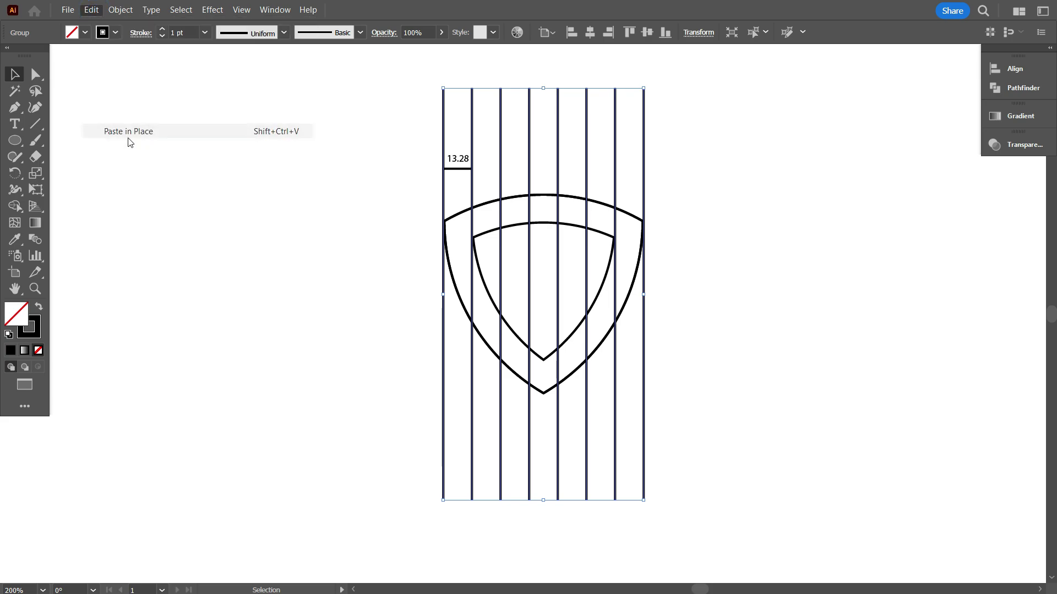
scroll(175, 217, "down", 1)
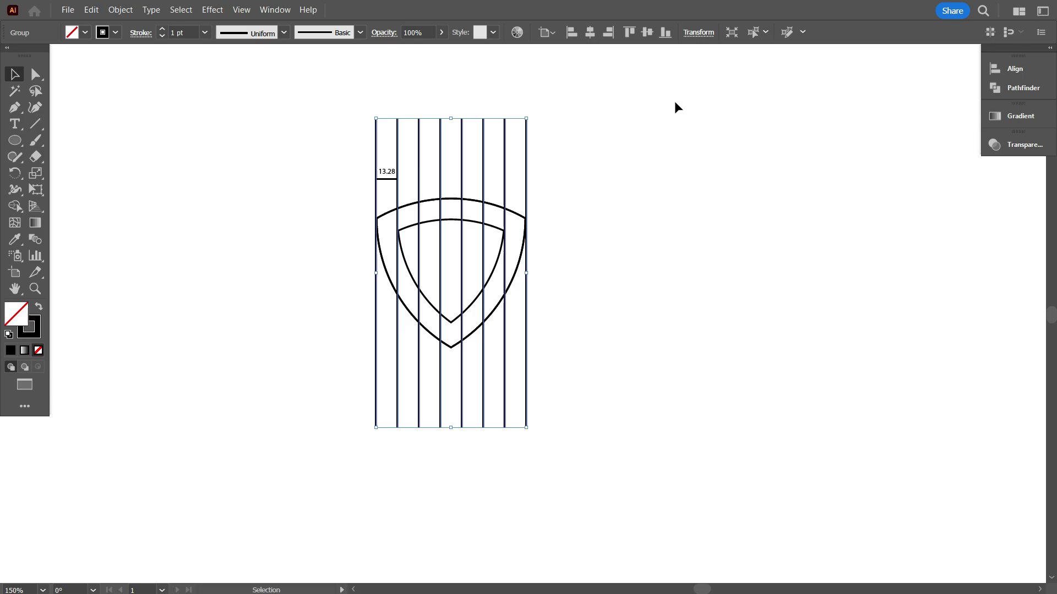
- Rotate the pasted group of lines to 340° so it slopes across the shield
left_click(700, 32)
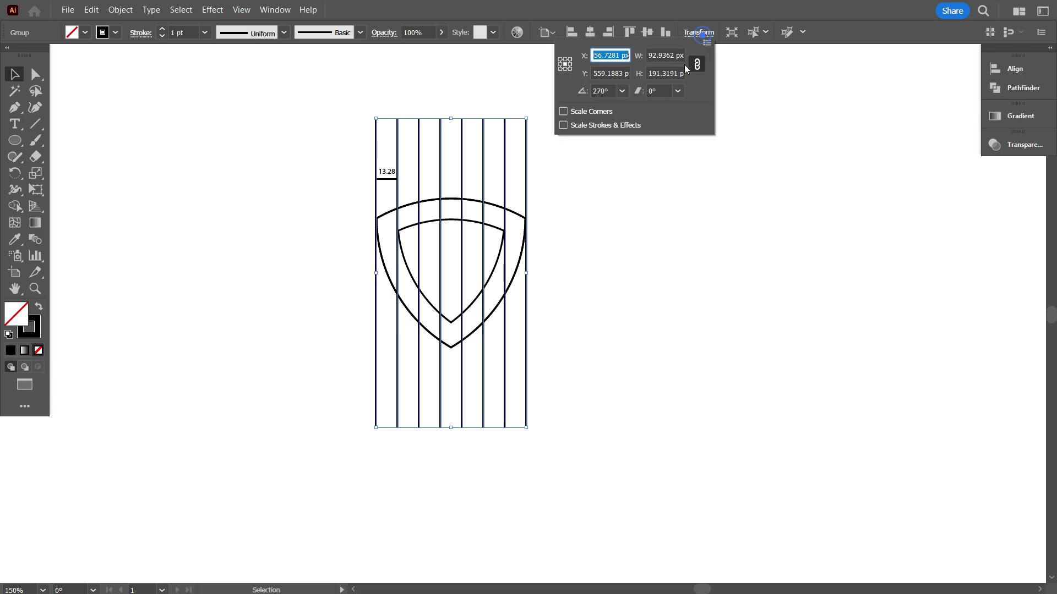
left_click(610, 90)
scroll(609, 91, "up", 4)
left_click(700, 32)
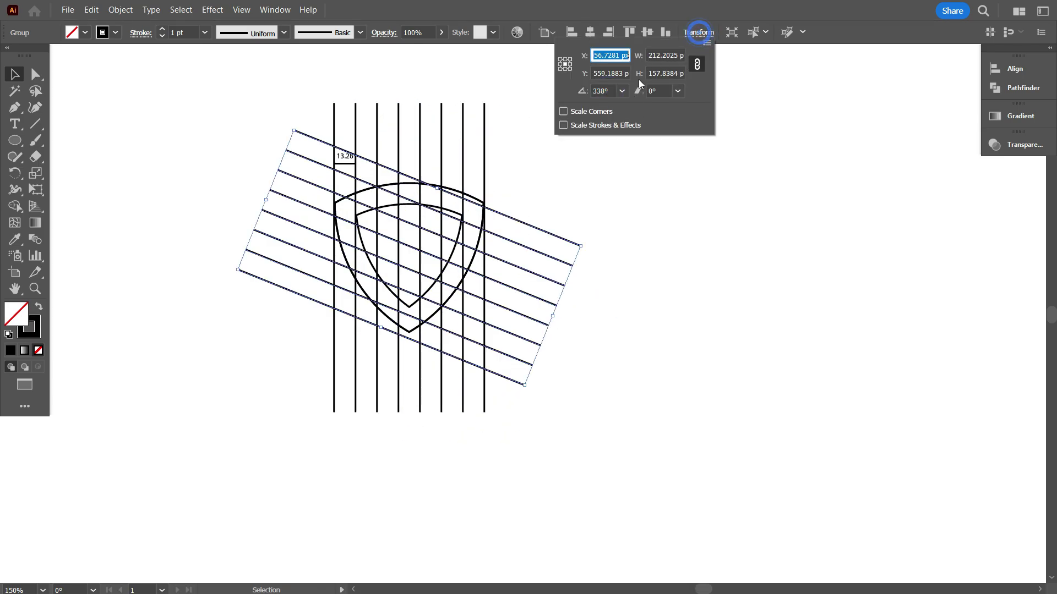
left_click(612, 90)
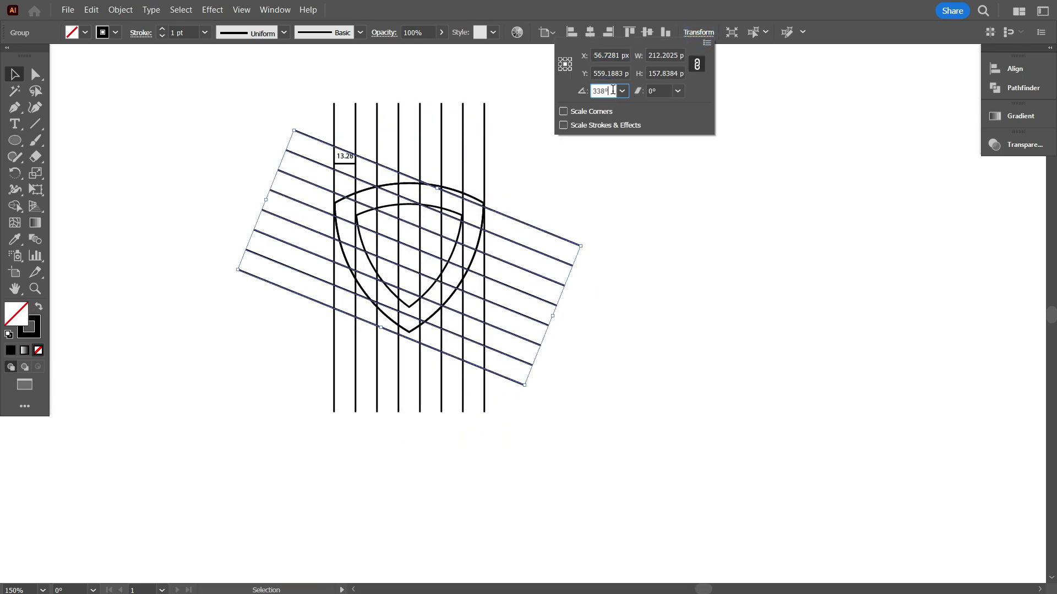
scroll(613, 90, "up", 2)
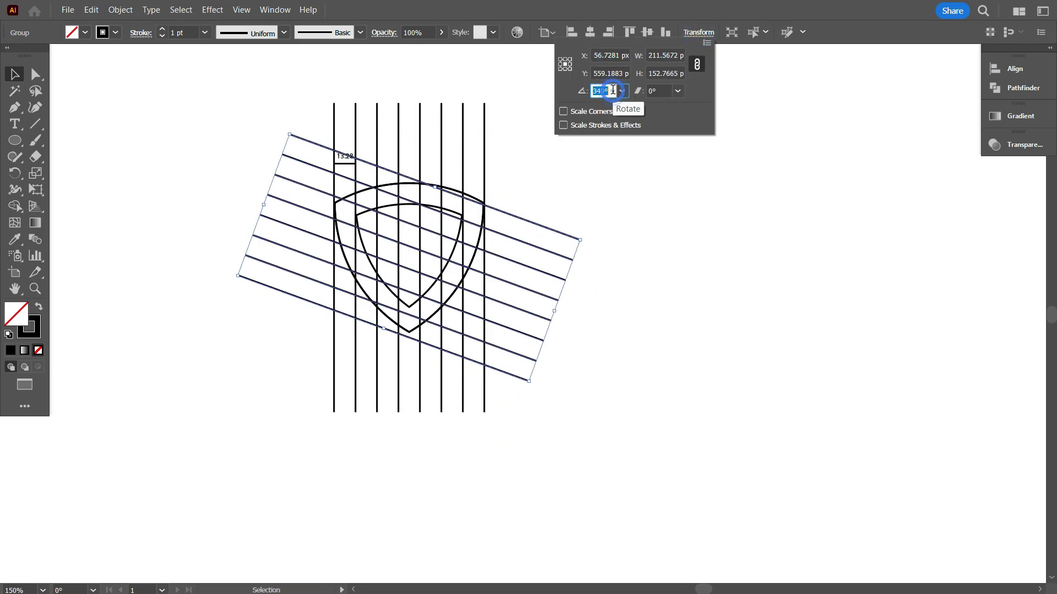
left_click(629, 219)
left_click(633, 370)
key("ctrl+equal")
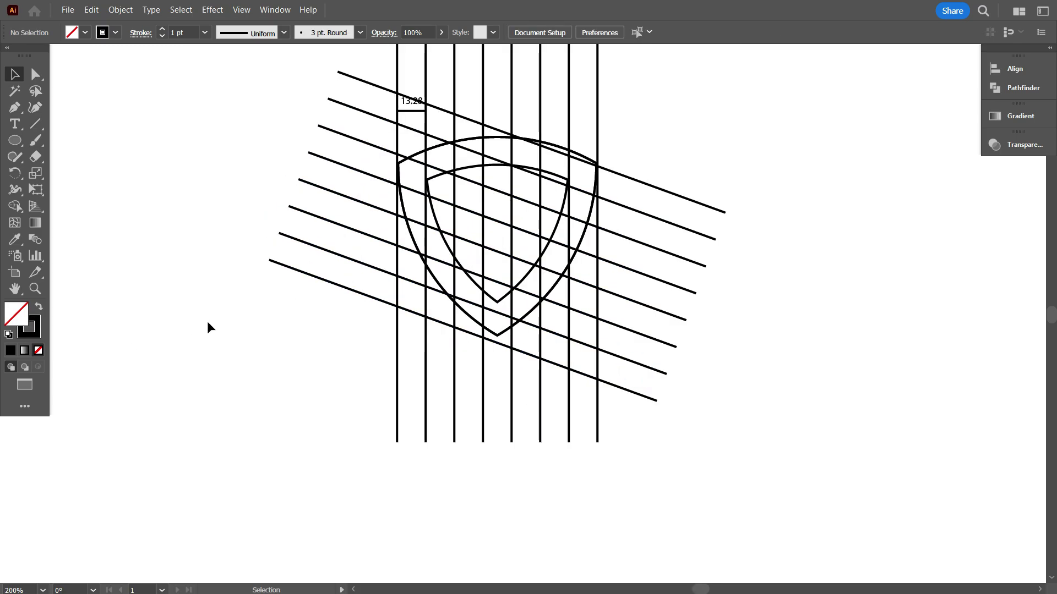
- Select all artwork and merge the S's upper-left side, diagonal band and lower-right edge using Shape Builder with black fill and no stroke
scroll(210, 319, "down", 1)
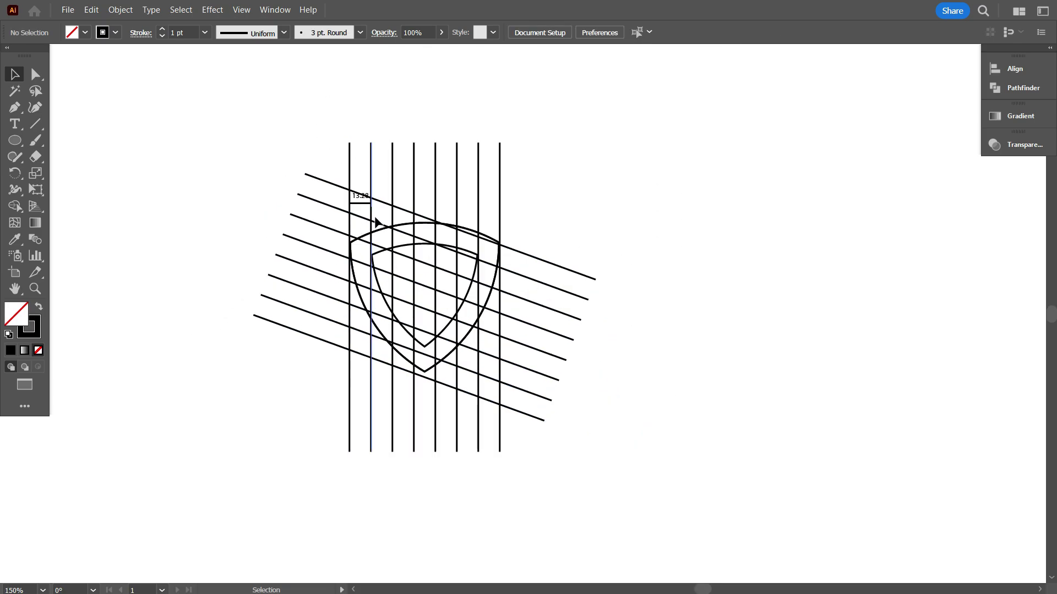
scroll(320, 250, "down", 1)
left_click_drag(170, 149, 580, 347)
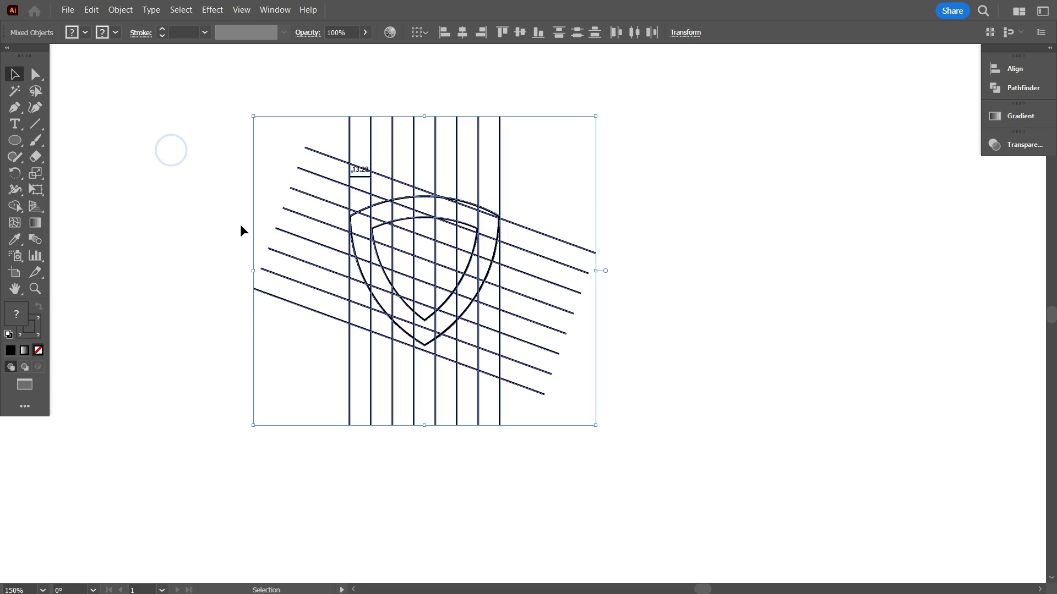
key("ctrl+equal")
left_click_drag(240, 223, 308, 303)
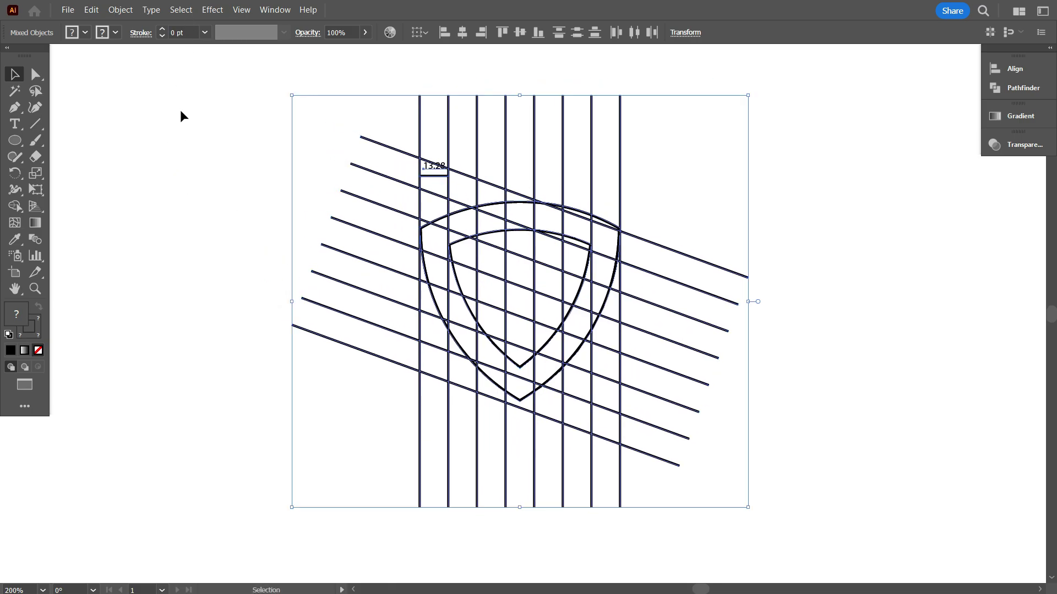
scroll(410, 260, "down", 1)
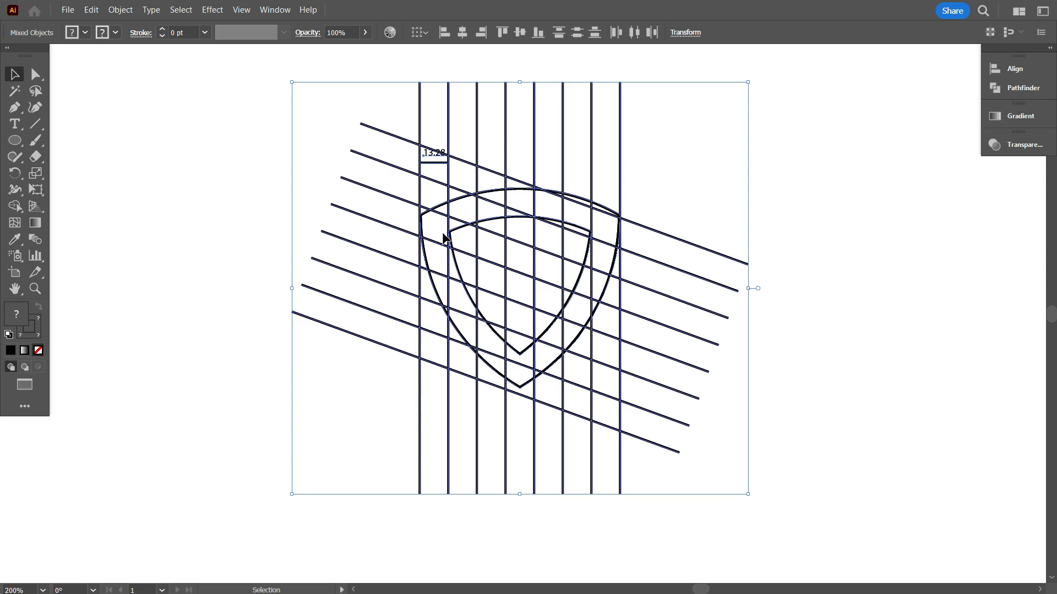
scroll(444, 237, "up", 1)
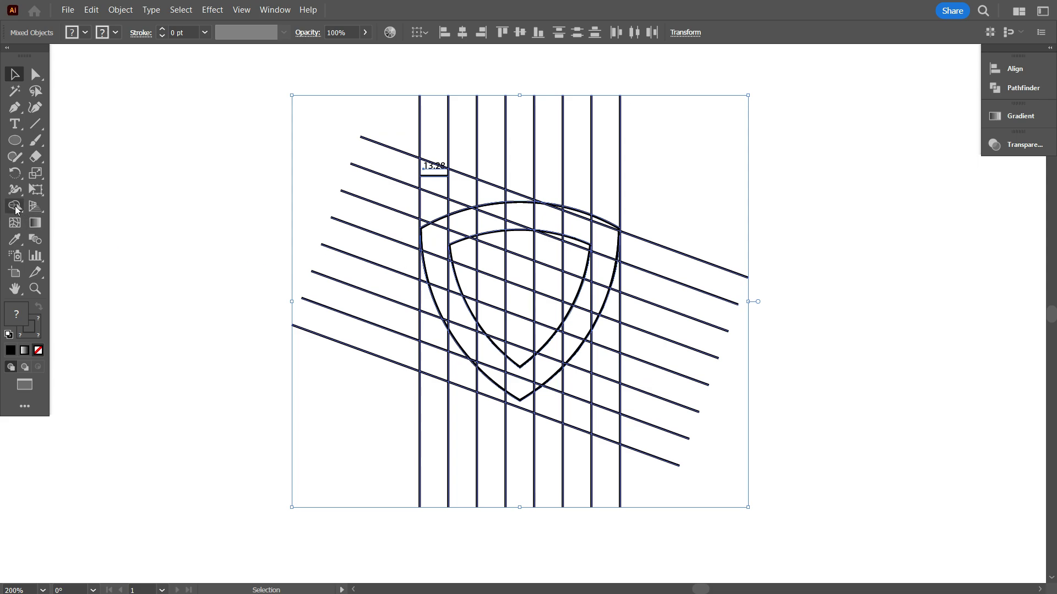
left_click(15, 206)
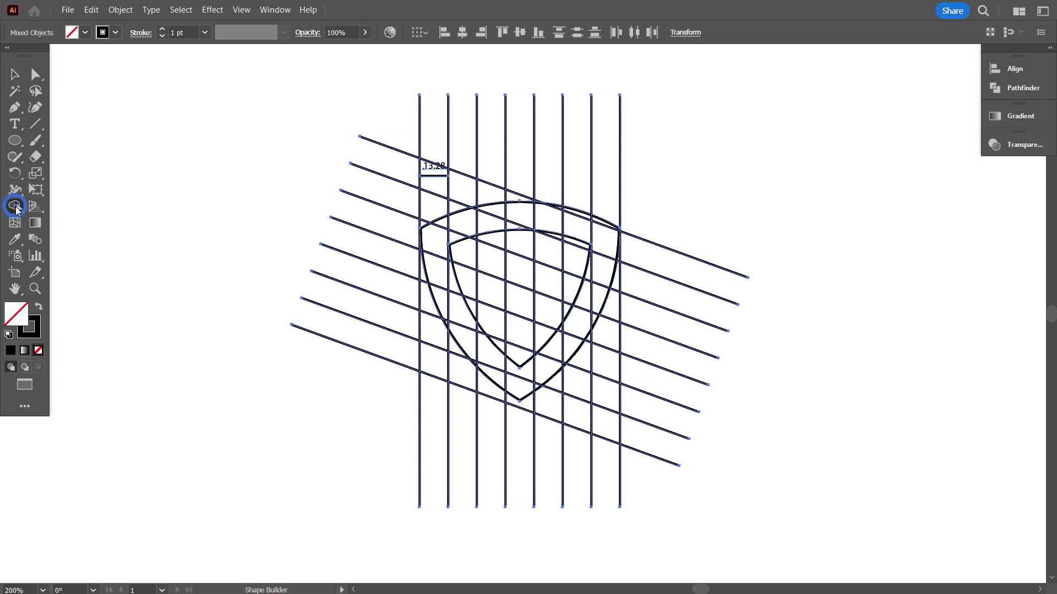
left_click(38, 307)
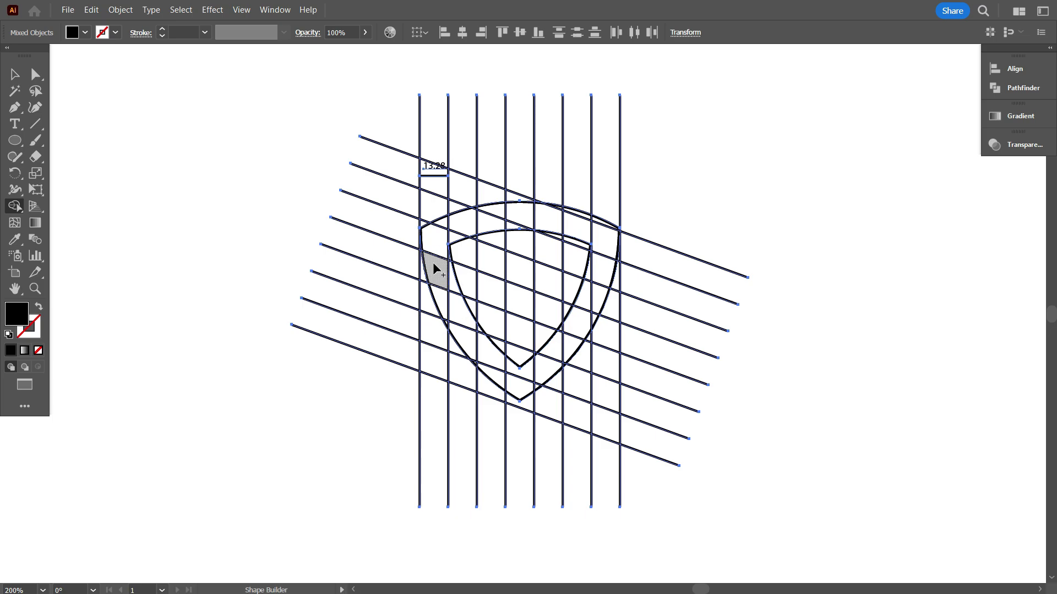
mouse_move(432, 272)
left_mouse_down()
mouse_move(440, 226)
mouse_move(511, 292)
mouse_move(574, 317)
mouse_move(546, 366)
left_mouse_up()
scroll(550, 353, "up", 4)
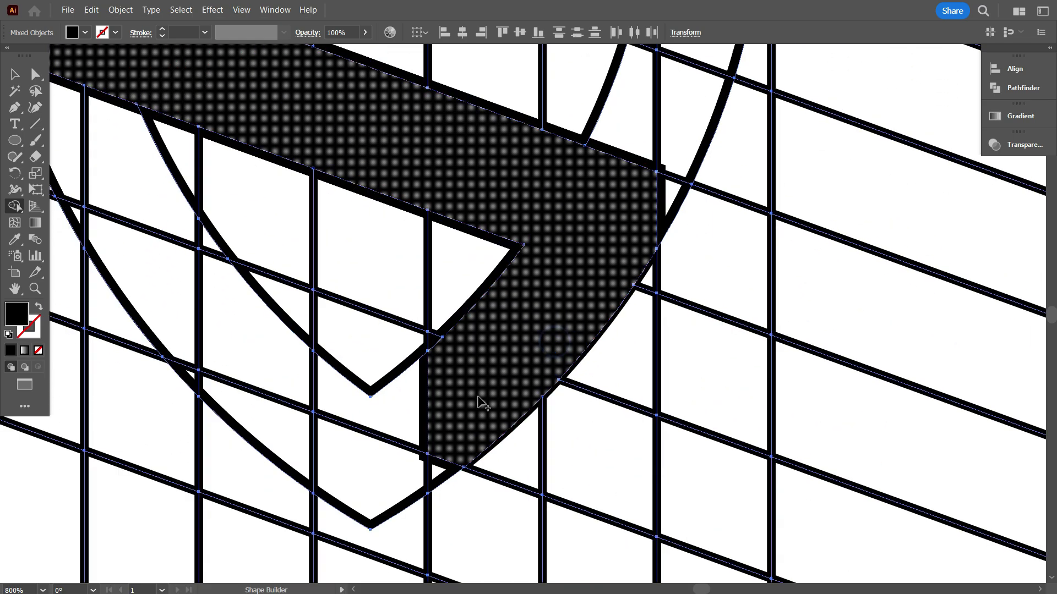
- Merge the regions forming the T's lower stem between the two central lines and the shield's lower-left edge band
scroll(495, 385, "down", 1)
scroll(606, 252, "down", 2)
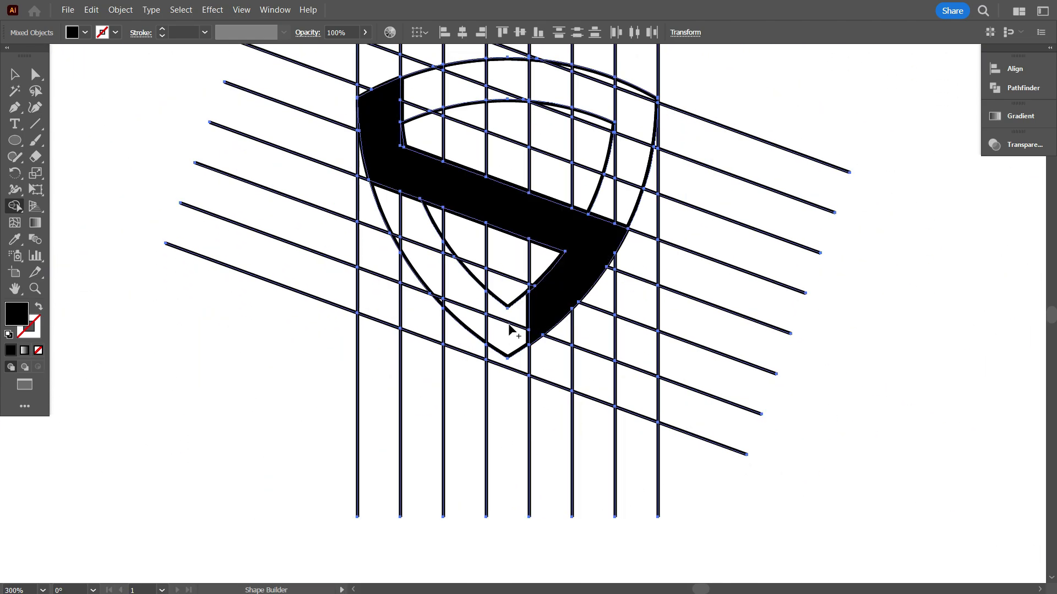
left_click_drag(506, 339, 512, 259)
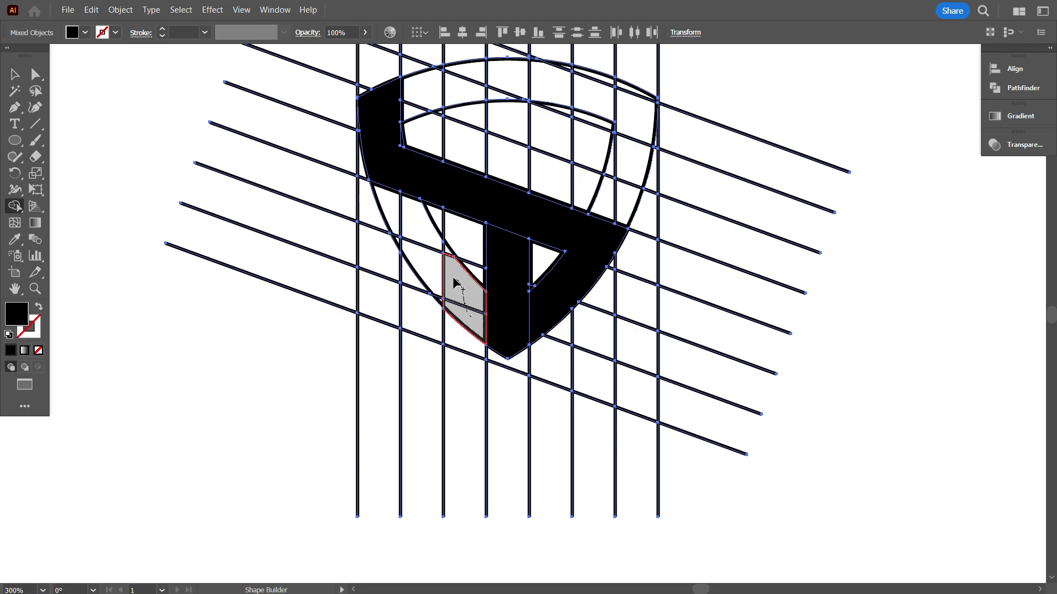
mouse_move(453, 279)
left_mouse_down()
mouse_move(423, 265)
mouse_move(430, 318)
mouse_move(342, 201)
left_mouse_up()
scroll(453, 282, "up", 2)
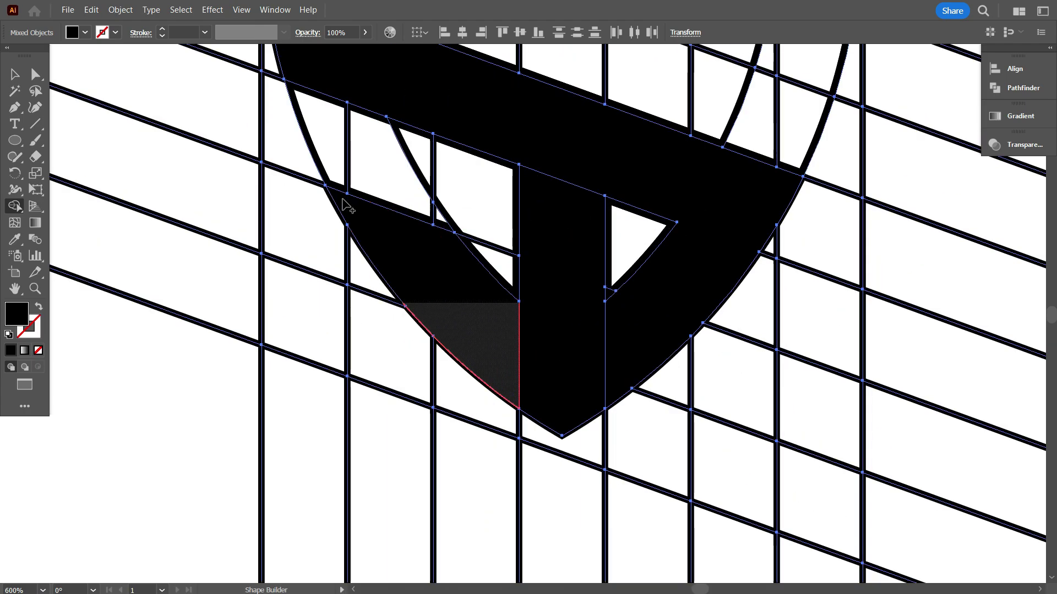
scroll(405, 236, "down", 3)
scroll(484, 278, "up", 2)
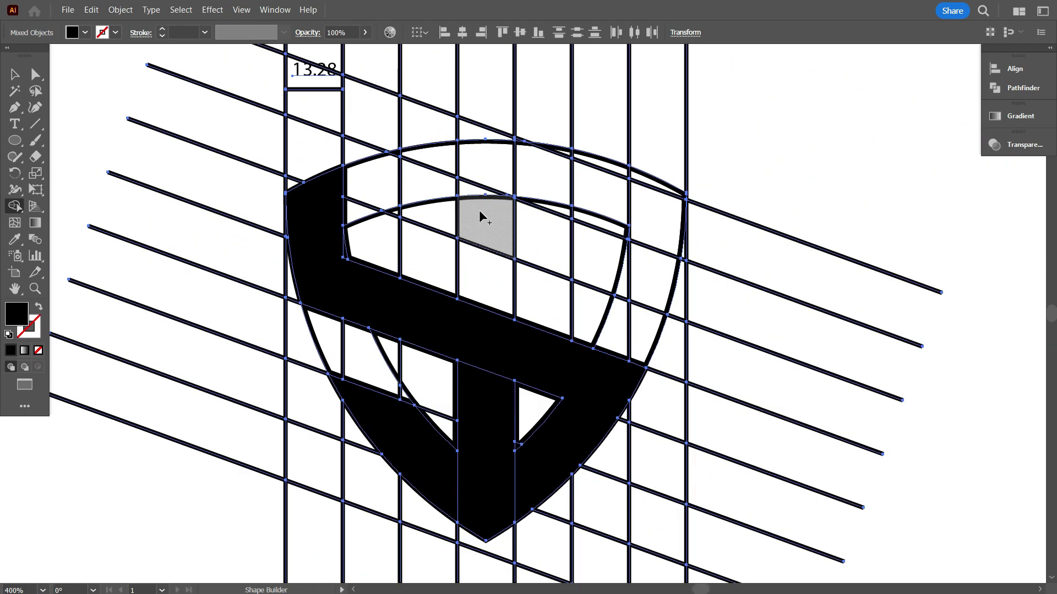
- Merge the top band between the two shields and continue it down the upper-right edge to the third sloped line from the top
mouse_move(381, 182)
left_mouse_down()
mouse_move(439, 171)
mouse_move(608, 190)
left_mouse_up()
mouse_move(662, 216)
left_mouse_down()
mouse_move(648, 273)
mouse_move(625, 283)
left_mouse_up()
scroll(644, 247, "up", 3)
left_click_drag(636, 245, 589, 218)
scroll(623, 220, "down", 2)
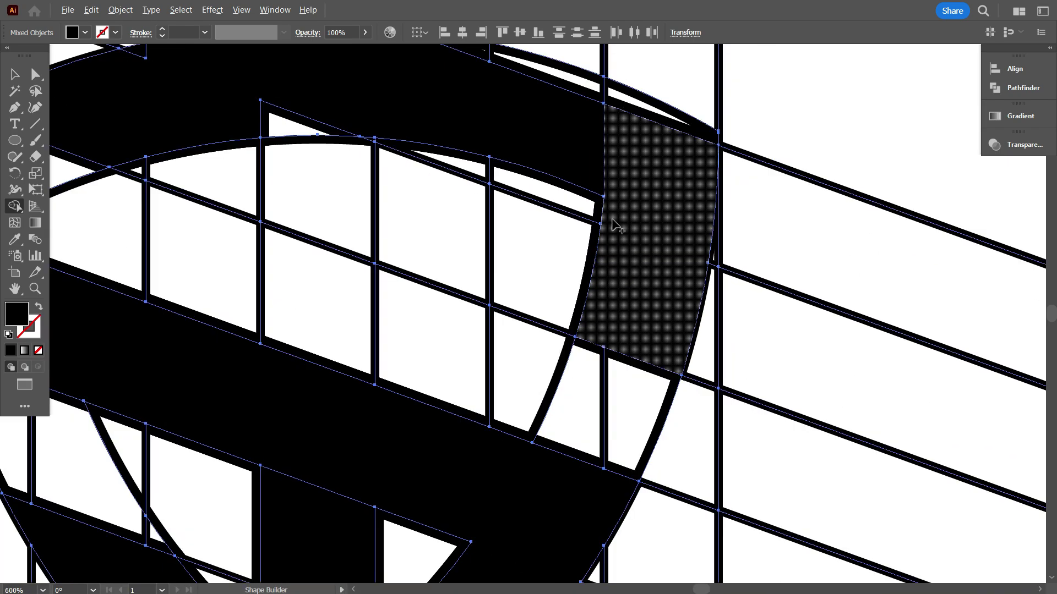
- Merge the leftover slivers along the top band and upper-left edge into the filled shapes
left_click_drag(410, 118, 388, 145)
left_click_drag(273, 143, 206, 174)
scroll(154, 216, "up", 3)
mouse_move(158, 219)
left_mouse_down()
mouse_move(224, 304)
mouse_move(234, 300)
left_mouse_up()
scroll(235, 299, "down", 2)
scroll(335, 207, "up", 1)
mouse_move(339, 182)
left_mouse_down()
mouse_move(339, 149)
mouse_move(699, 148)
mouse_move(703, 170)
left_mouse_up()
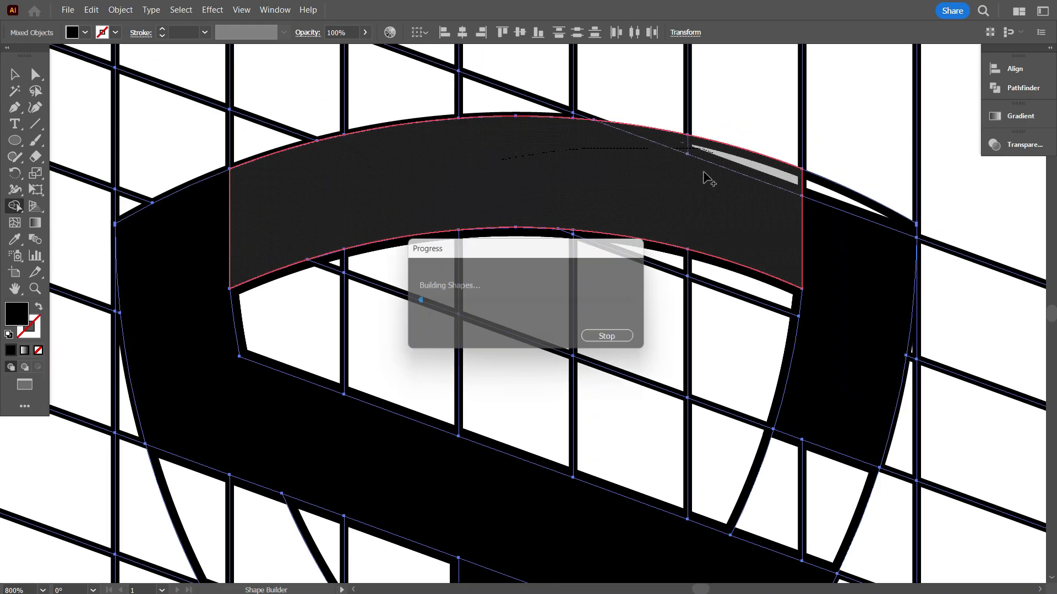
- Merge the T's upper stem between the two central vertical lines, joining the top band down to the diagonal band
scroll(703, 170, "down", 2)
left_click_drag(609, 162, 611, 258)
scroll(632, 176, "up", 3)
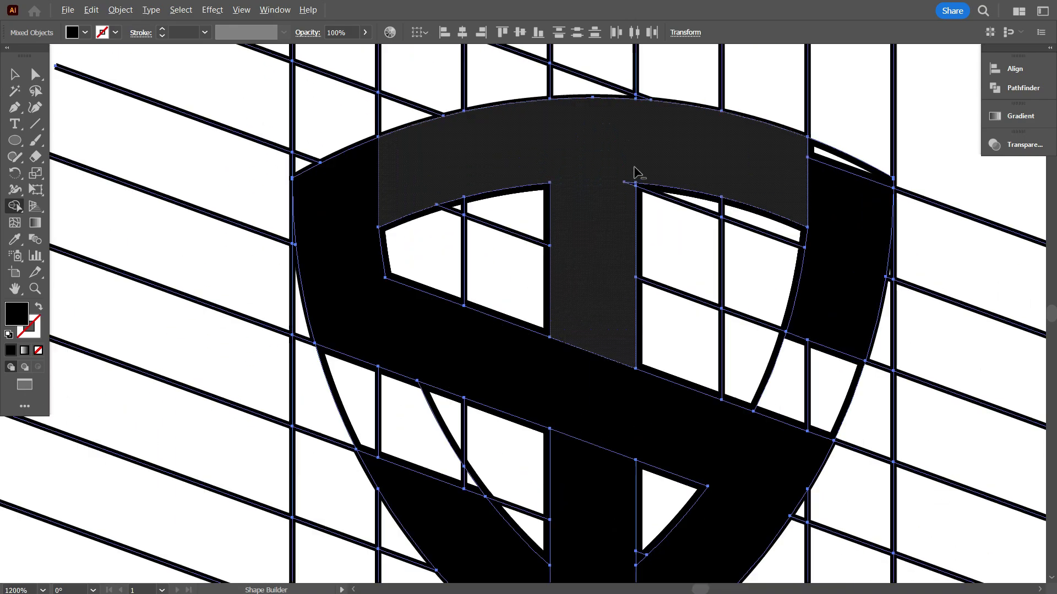
- Merge the leftover sliver at the shield's upper-right corner into the filled edge band with Shape Builder
scroll(609, 236, "down", 3)
scroll(734, 241, "up", 2)
mouse_move(735, 242)
left_mouse_down()
mouse_move(706, 200)
mouse_move(693, 246)
left_mouse_up()
scroll(689, 249, "down", 2)
left_click(695, 255)
scroll(694, 253, "down", 2)
scroll(668, 288, "down", 1)
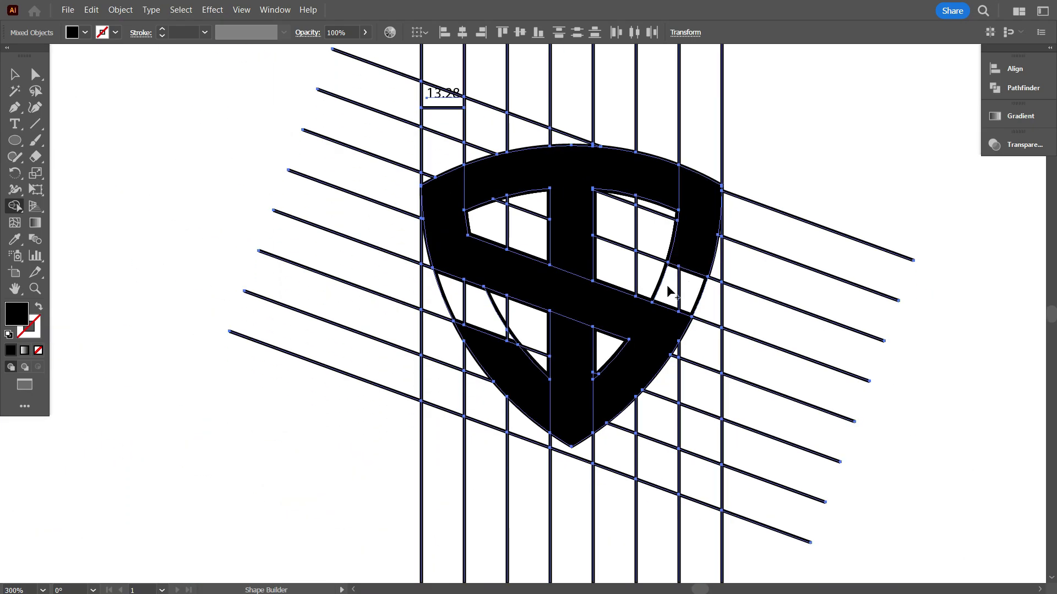
scroll(371, 342, "down", 2)
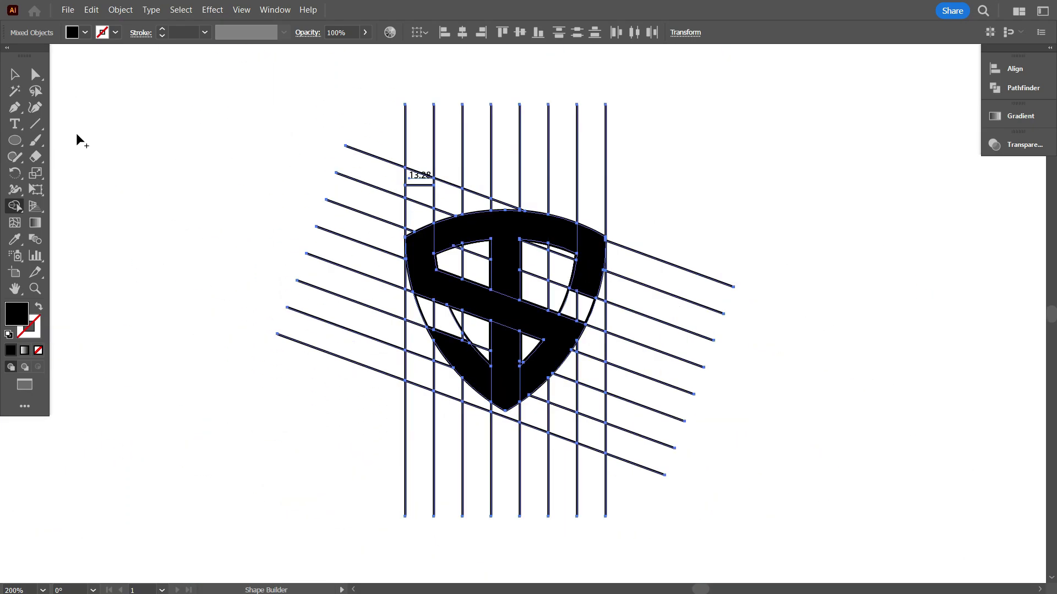
- Ungroup the group of merged shapes and sloped grid lines
left_click(15, 74)
left_click(122, 211)
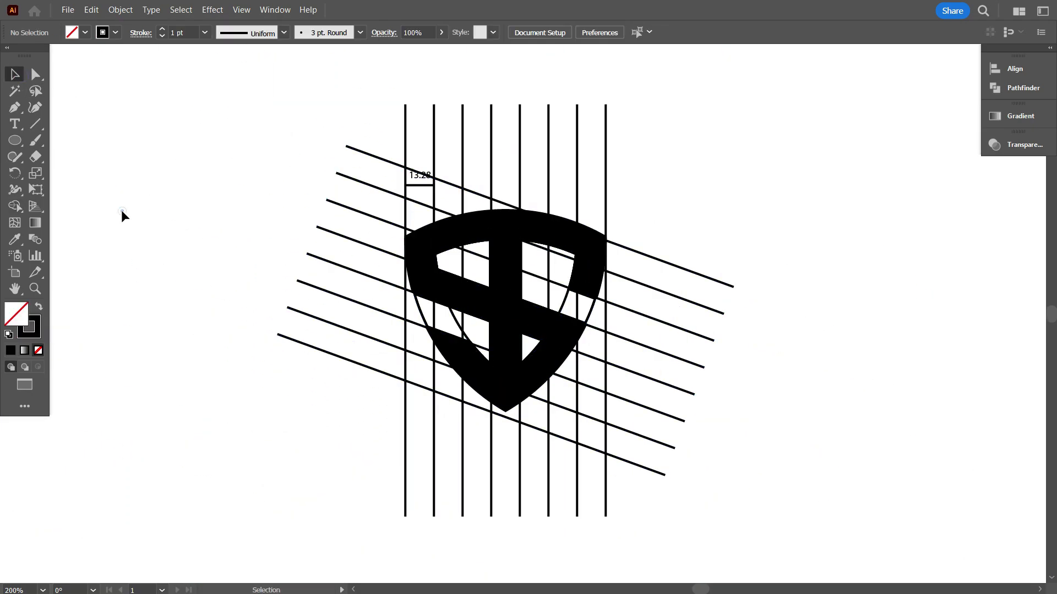
left_click(476, 372)
scroll(441, 282, "down", 1)
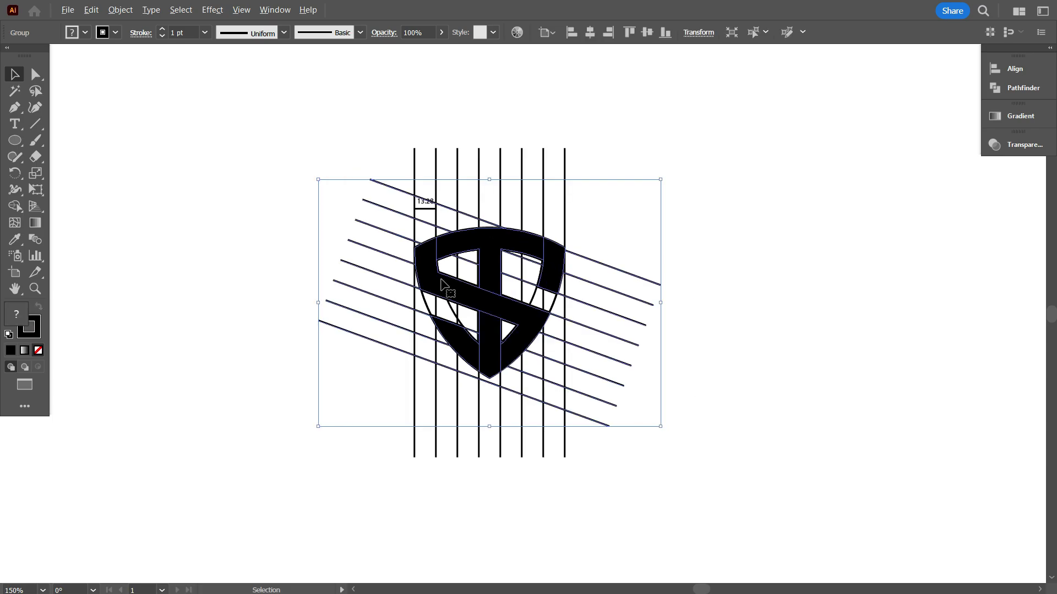
right_click(484, 241)
left_click(547, 413)
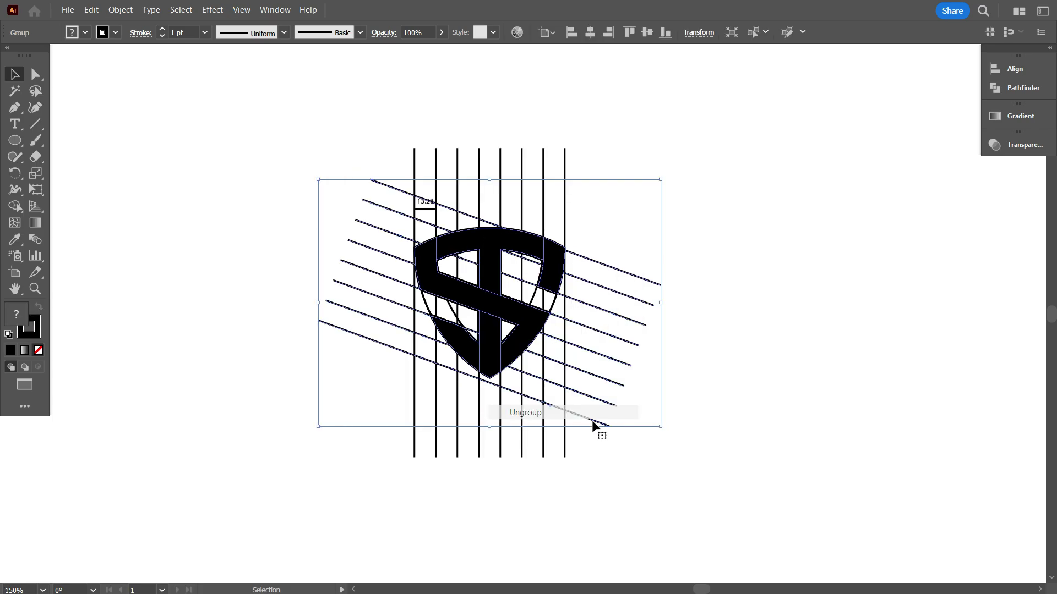
left_click(707, 456)
- Select all the filled black pieces of the ST monogram together and move them to the empty area right of the grid
left_click(464, 348)
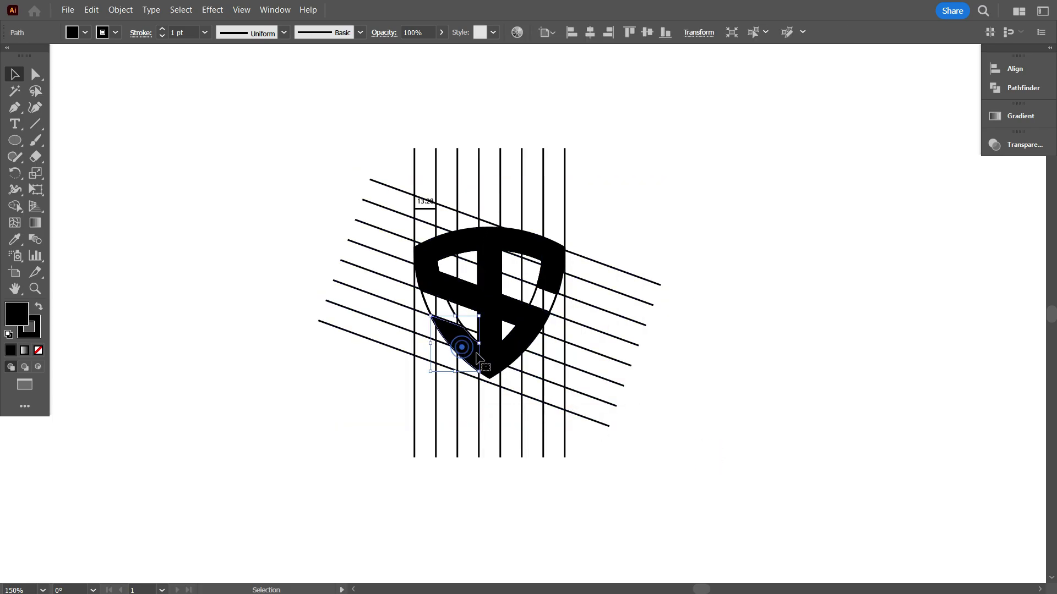
left_click(516, 348)
left_click(495, 265)
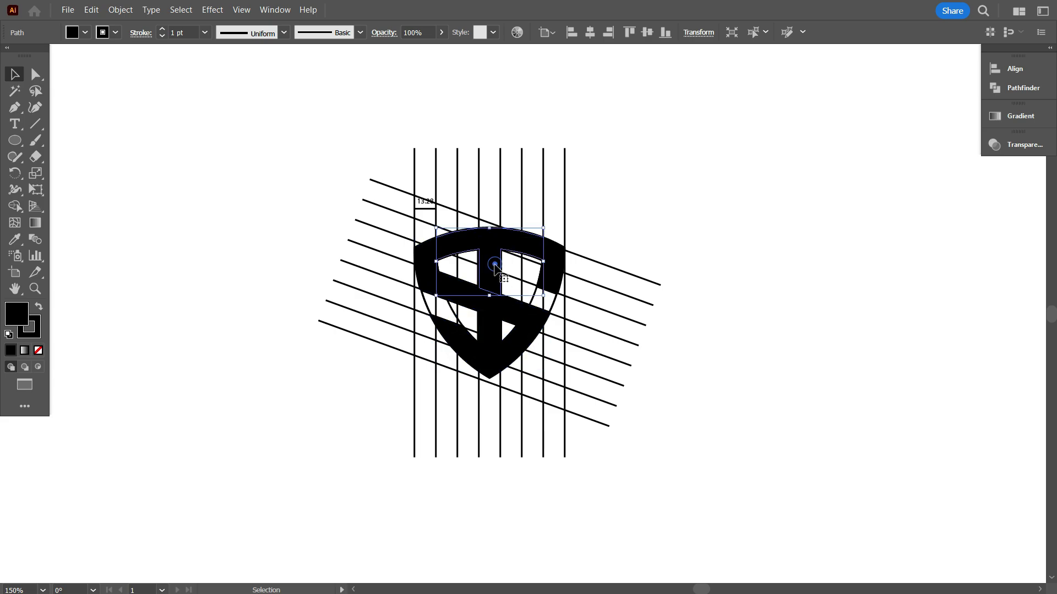
left_click(555, 271, "shift")
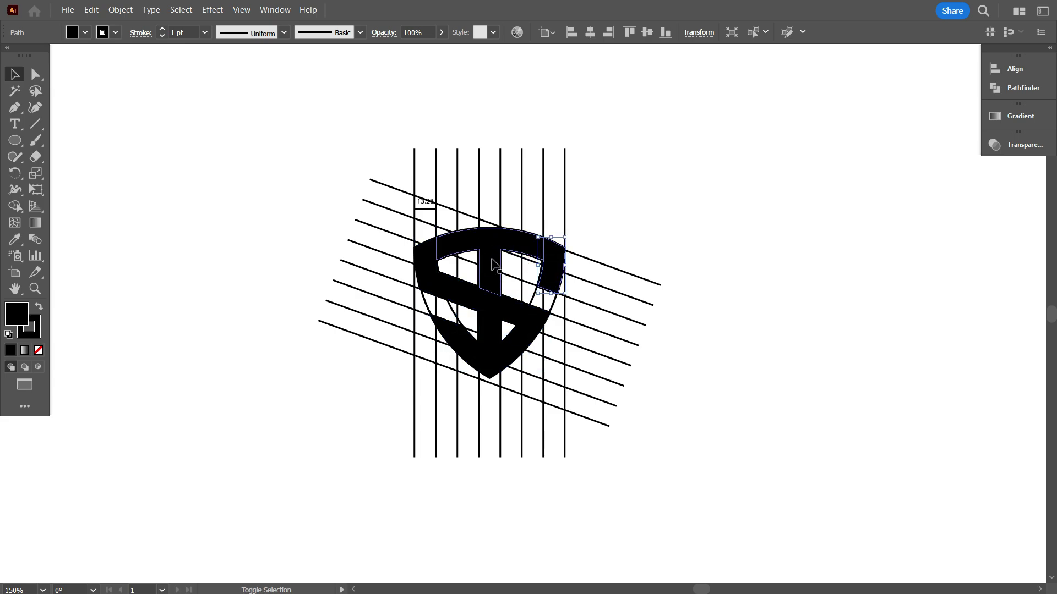
left_click(476, 284, "shift")
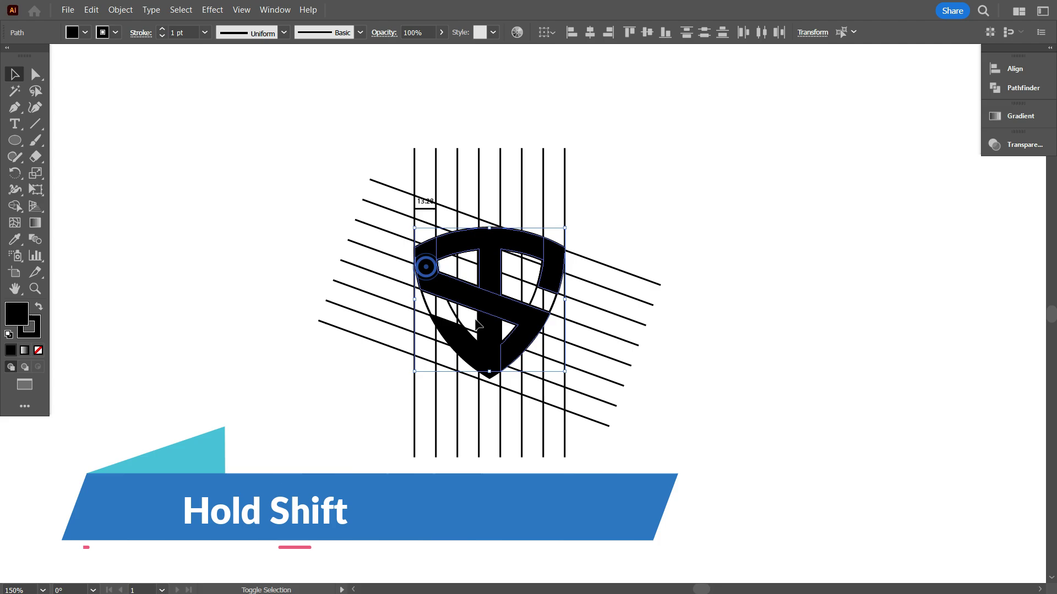
left_click(424, 264, "shift")
left_click(487, 332, "shift")
left_click(460, 341, "shift")
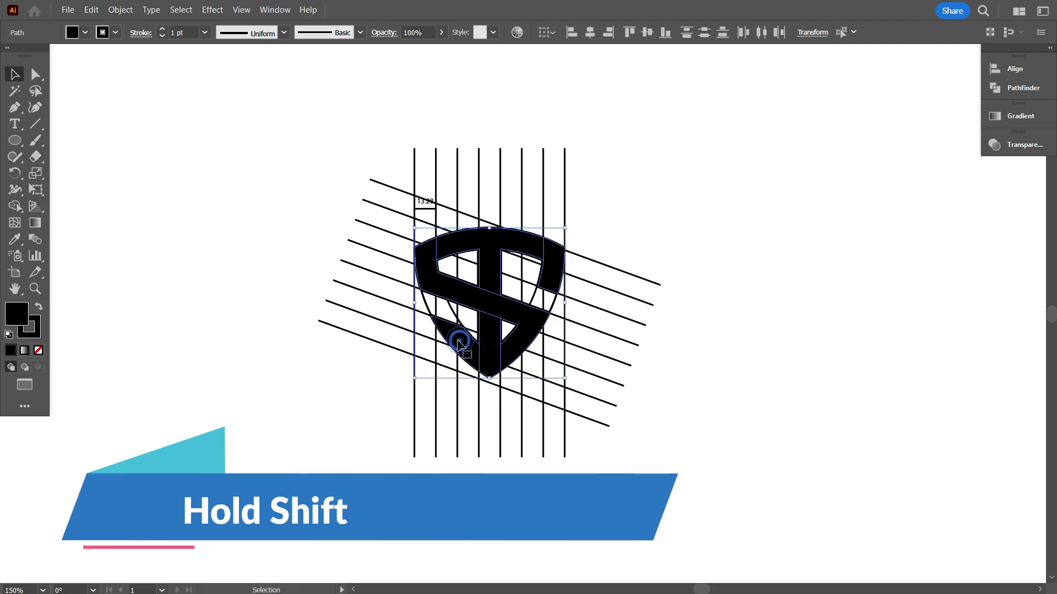
scroll(456, 341, "down", 1)
left_click_drag(460, 346, 732, 371)
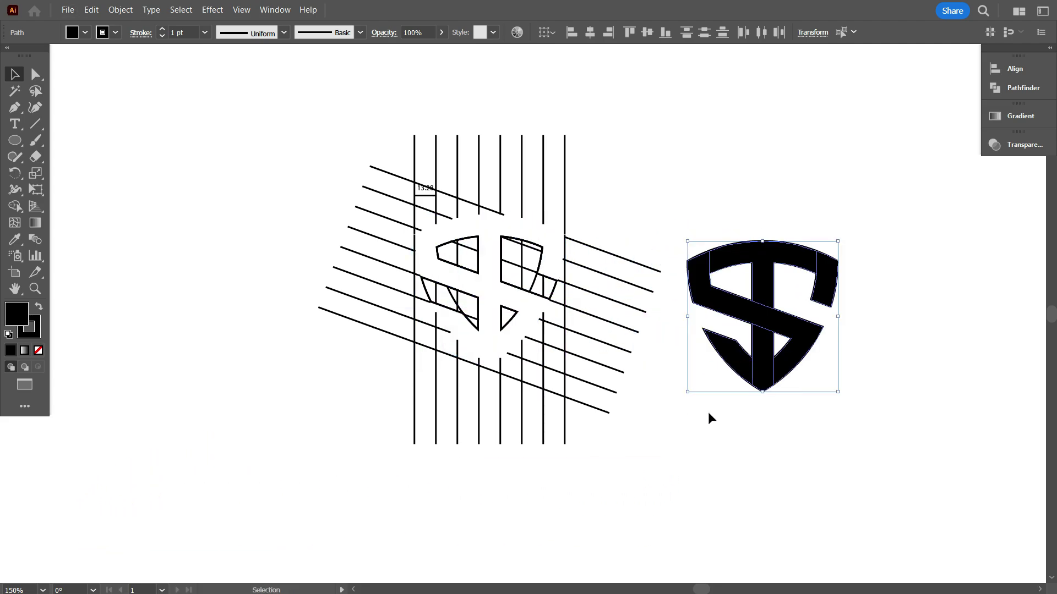
- Delete the leftover vertical and sloped grid lines and shield outline remnants
left_click(709, 414)
left_click_drag(392, 265, 657, 436)
key("Delete")
- Move the ST monogram back to the middle of the canvas and set its stroke to None
left_click_drag(612, 212, 802, 436)
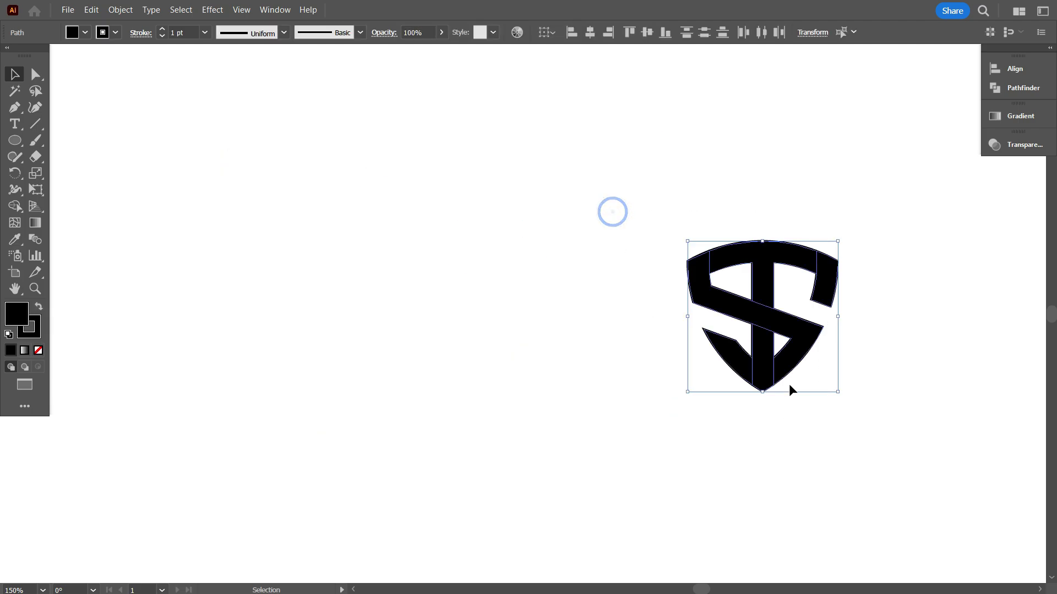
left_click_drag(768, 339, 495, 311)
scroll(411, 281, "up", 1)
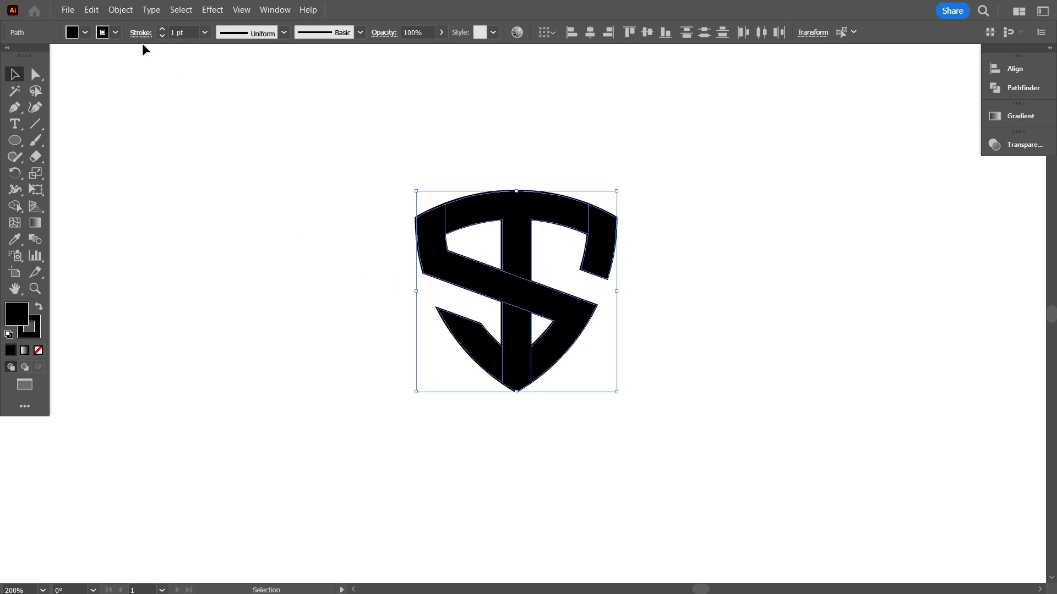
left_click(116, 33)
left_click(7, 57)
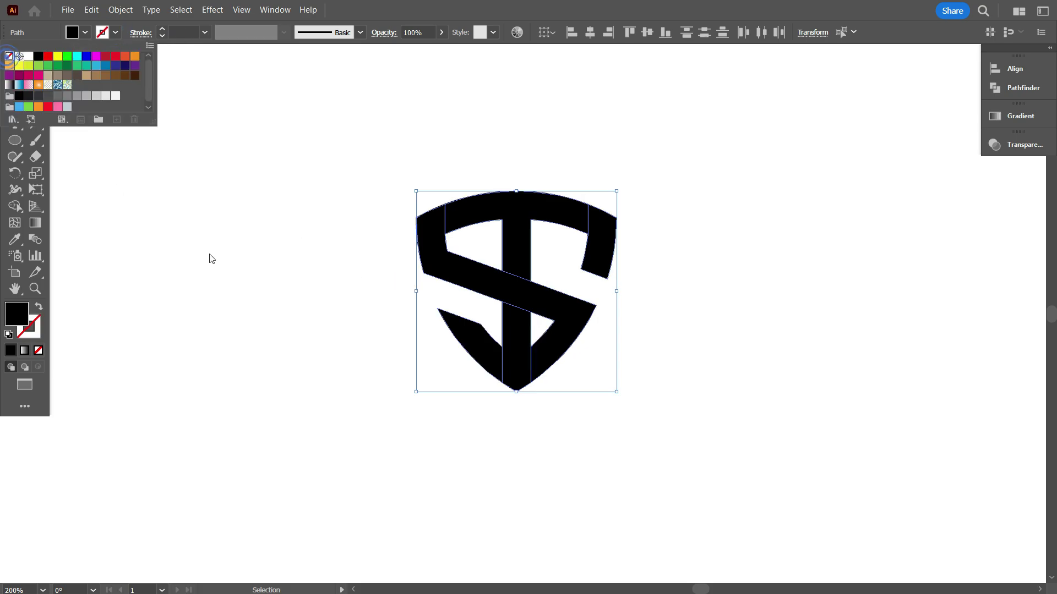
left_click(250, 276)
left_click_drag(318, 161, 643, 408)
scroll(554, 433, "up", 3)
scroll(583, 444, "up", 1)
left_click(589, 464)
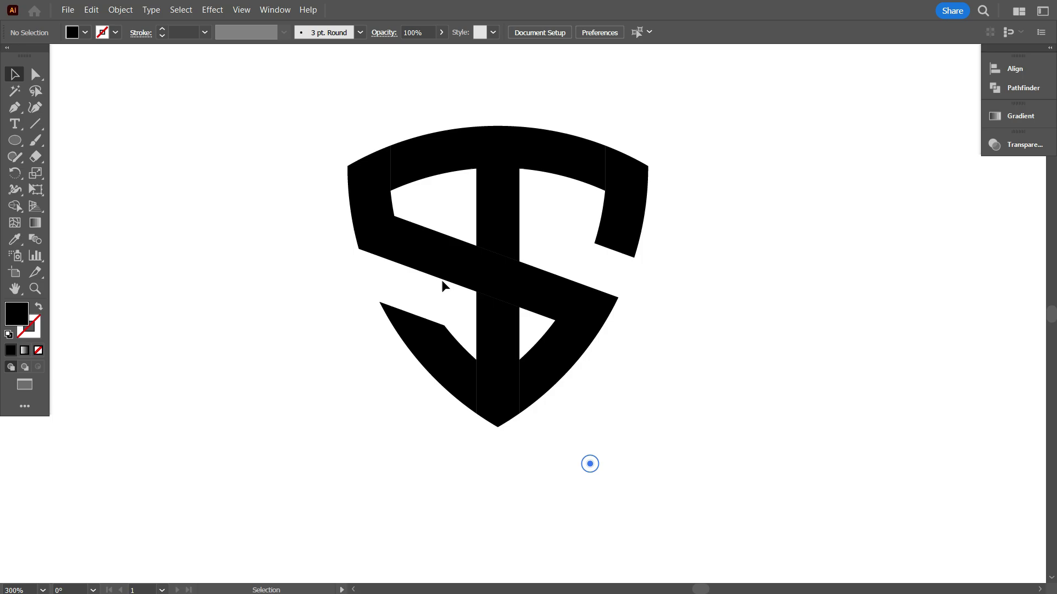
left_click_drag(305, 90, 622, 379)
scroll(408, 168, "up", 2)
scroll(390, 223, "down", 1)
left_click(35, 140)
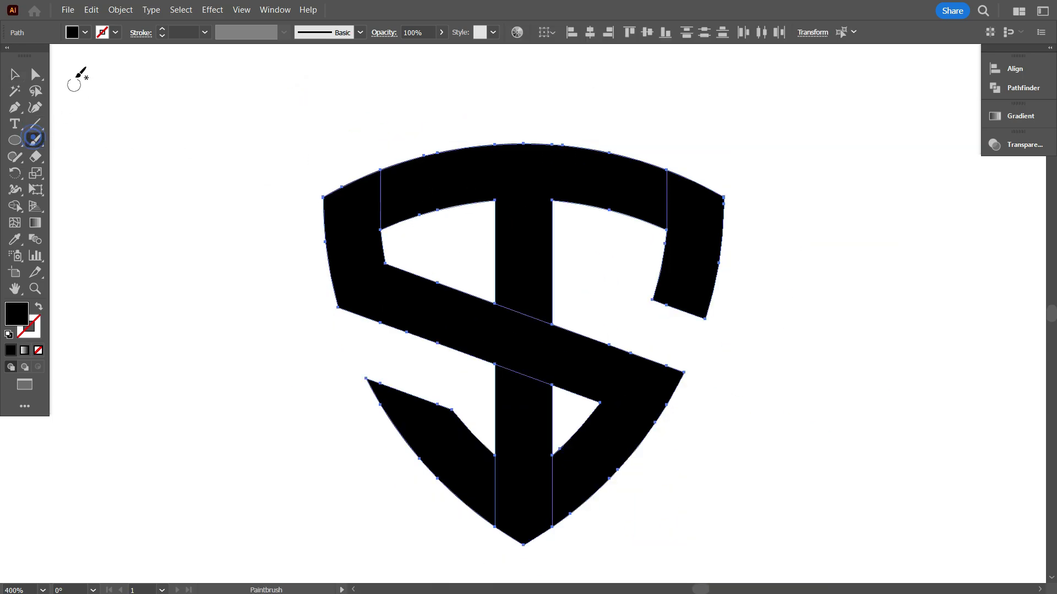
left_click(85, 33)
left_click(30, 57)
left_click(128, 310)
key("ctrl+z")
left_click(84, 32)
left_click(29, 57)
left_click(164, 247)
key("ctrl+z")
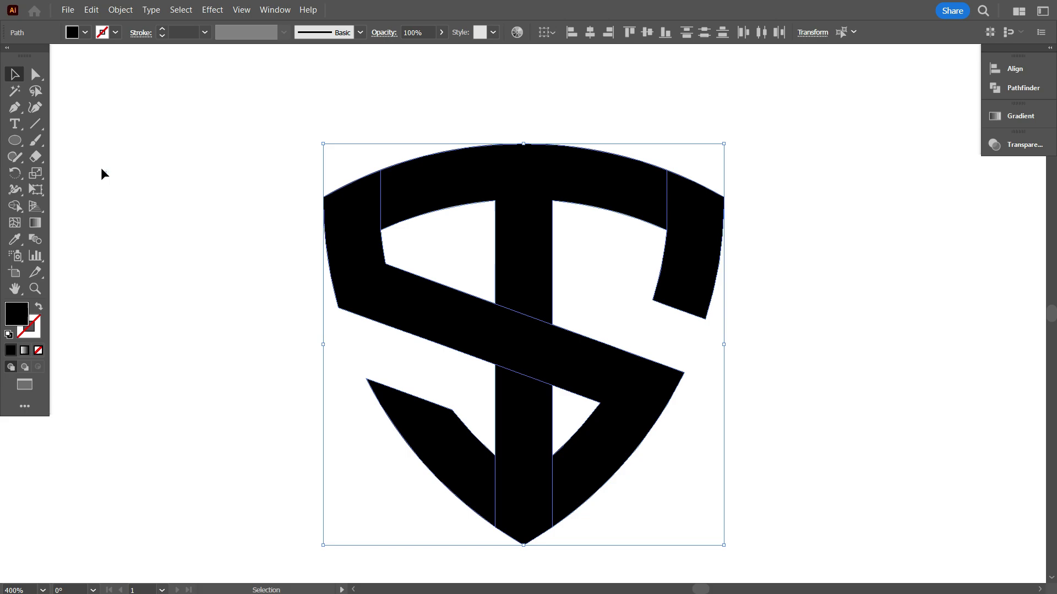
- Try to trace the seams between the side, top and stem pieces of the monogram with Paintbrush strokes
left_click(100, 167, "ctrl")
left_click(85, 33)
left_click(29, 58)
mouse_move(379, 241)
left_mouse_down()
mouse_move(403, 243)
mouse_move(392, 170)
left_mouse_up()
left_click_drag(645, 244, 675, 199)
scroll(572, 375, "down", 1)
left_click_drag(565, 393, 567, 476)
left_click_drag(501, 403, 499, 500)
scroll(491, 497, "down", 1)
scroll(491, 497, "down", 1)
key("v")
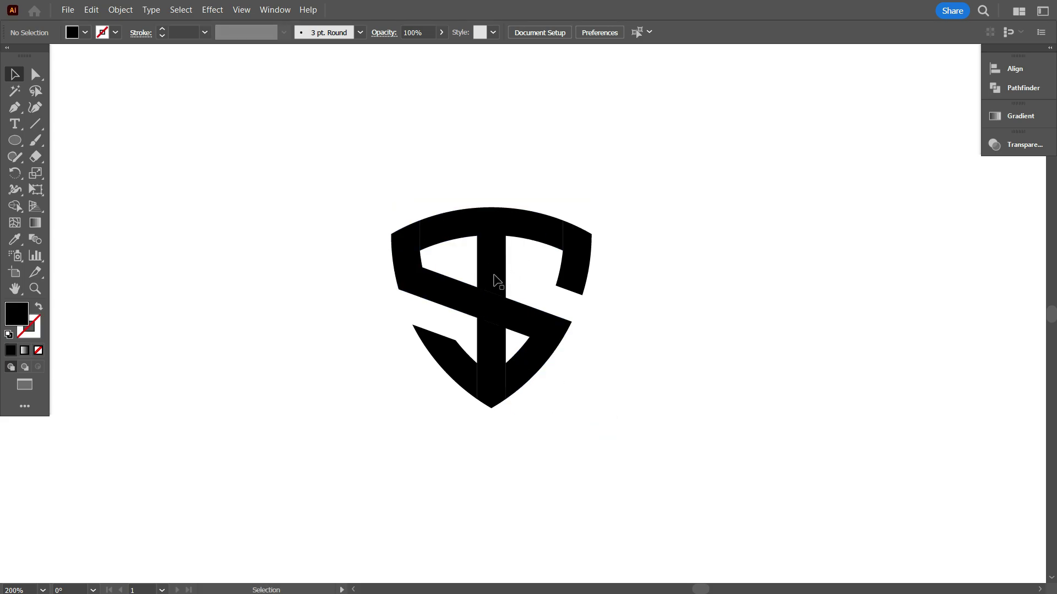
- Offset the S's main diagonal piece and its upper-right arm outward by 7 px with Offset Path, using Miter joins
left_click(403, 257)
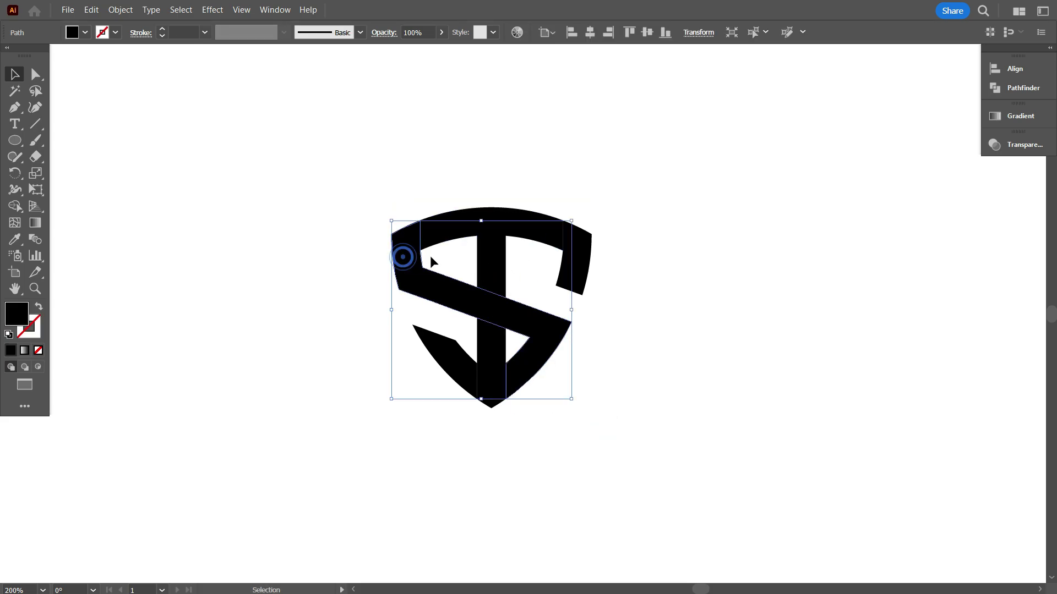
left_click(587, 246, "shift")
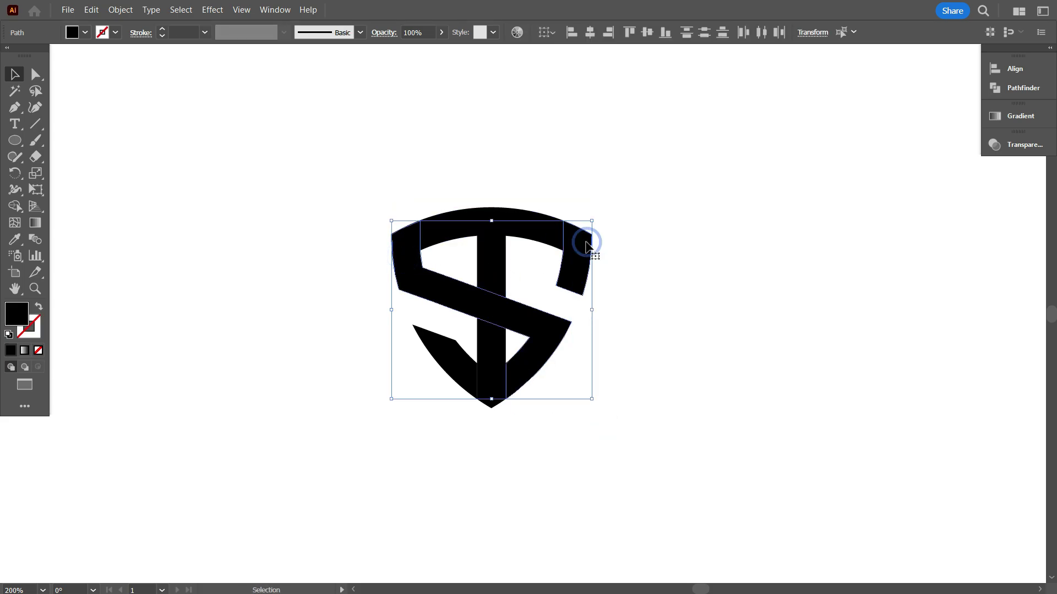
left_click(120, 10)
mouse_move(173, 356)
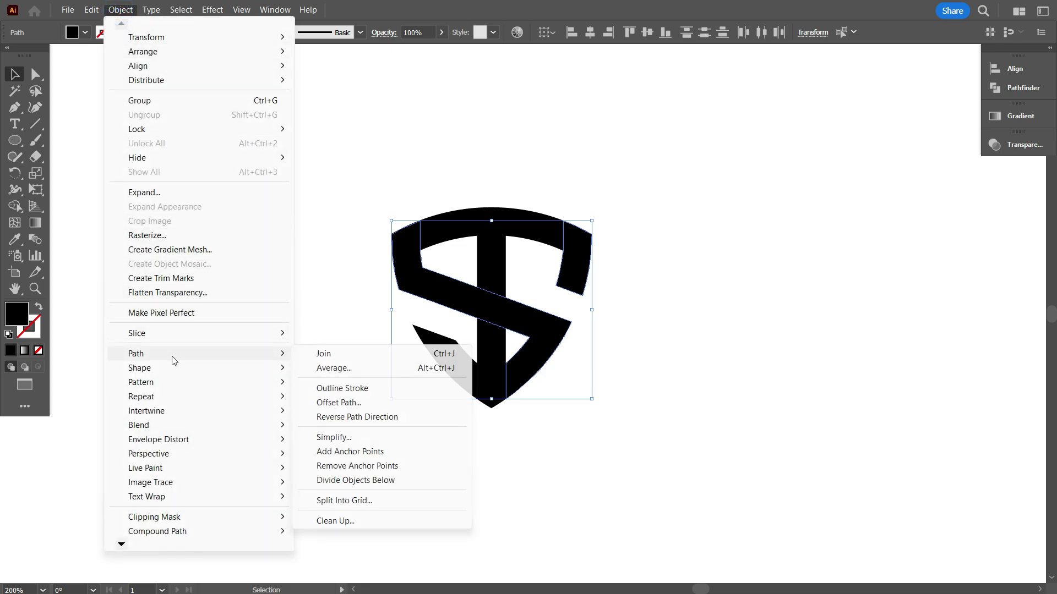
left_click(347, 402)
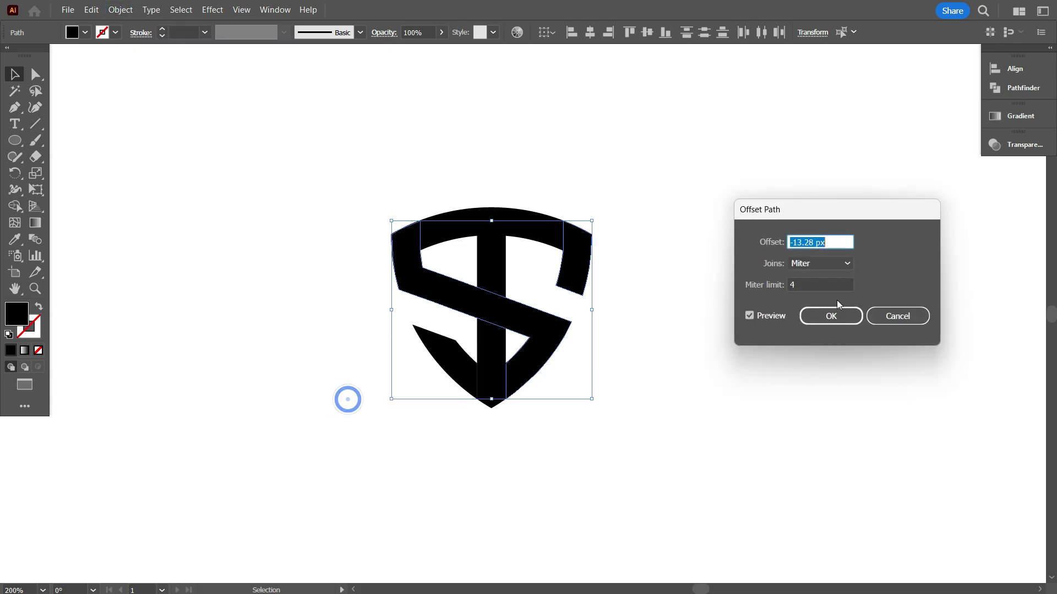
type("5")
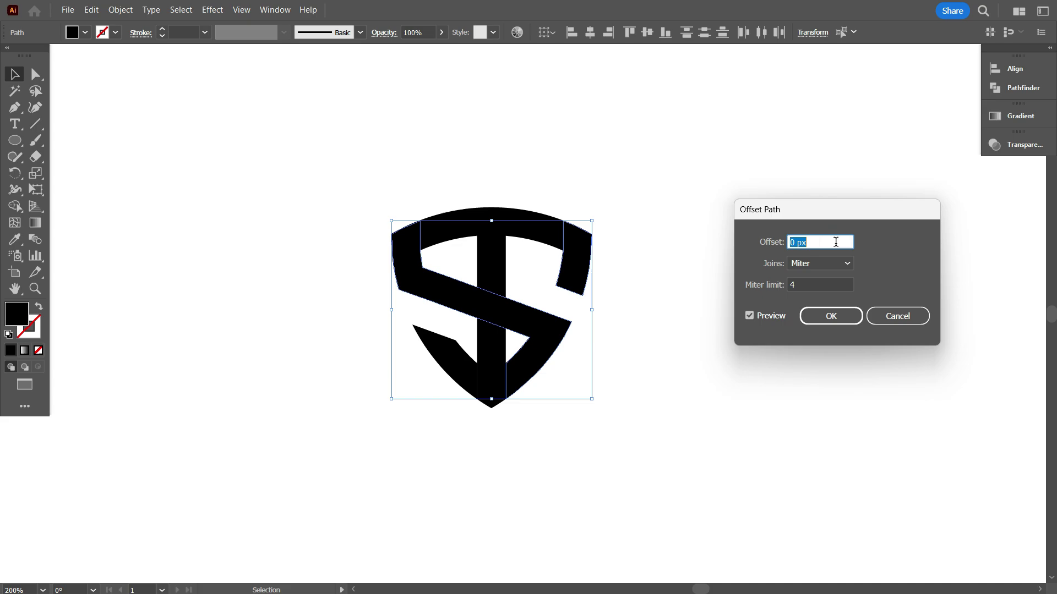
key("Up")
key("Up")
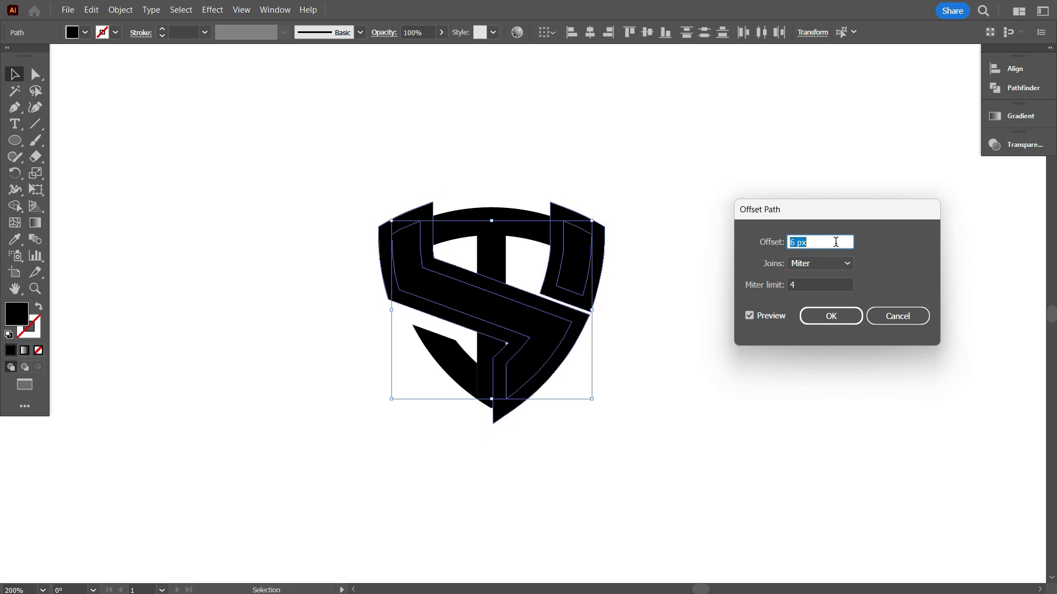
key("Up")
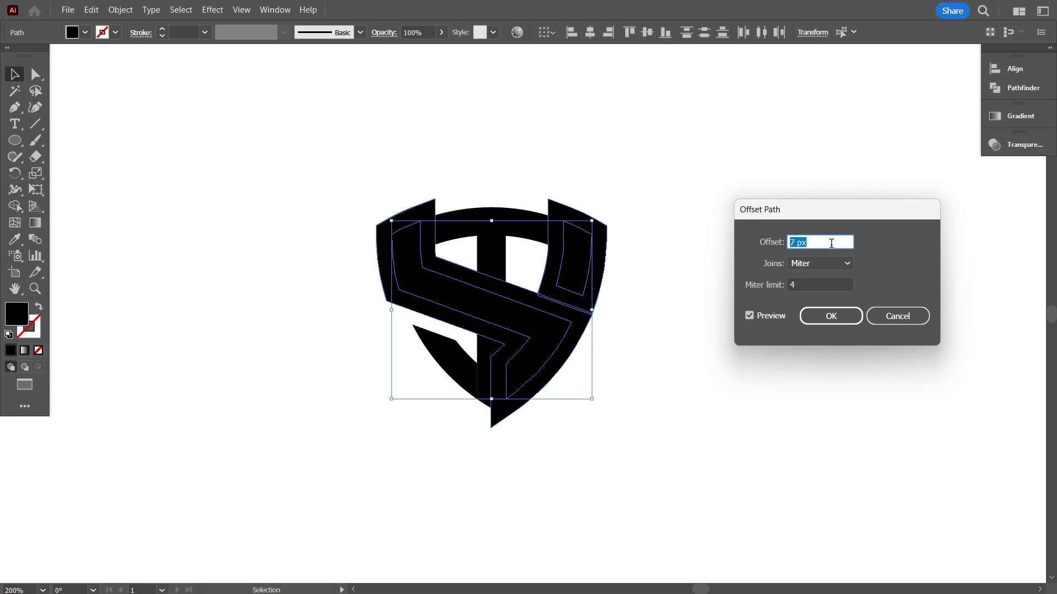
key("Down")
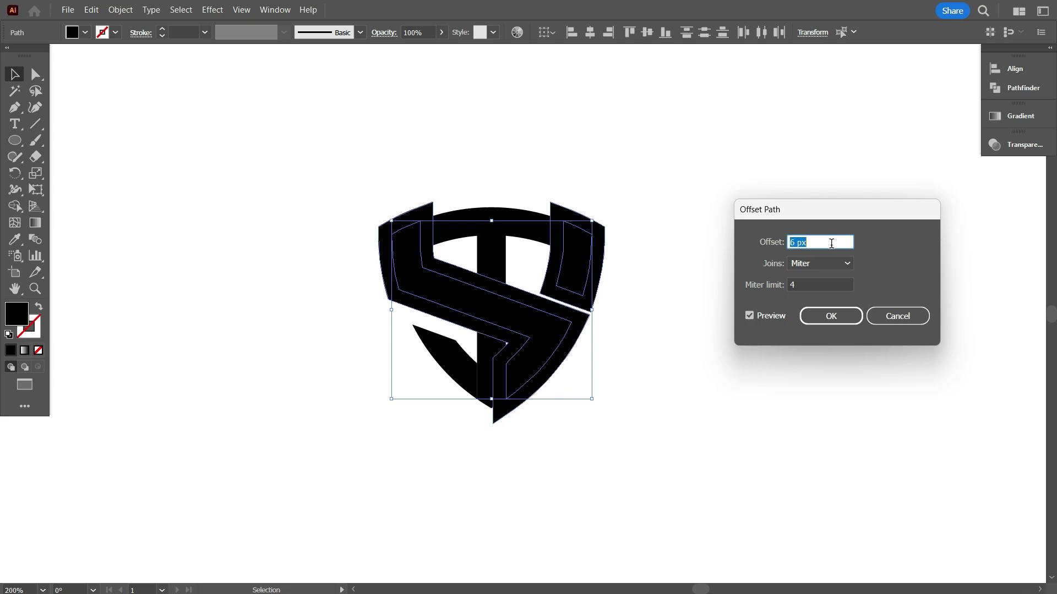
key("Up")
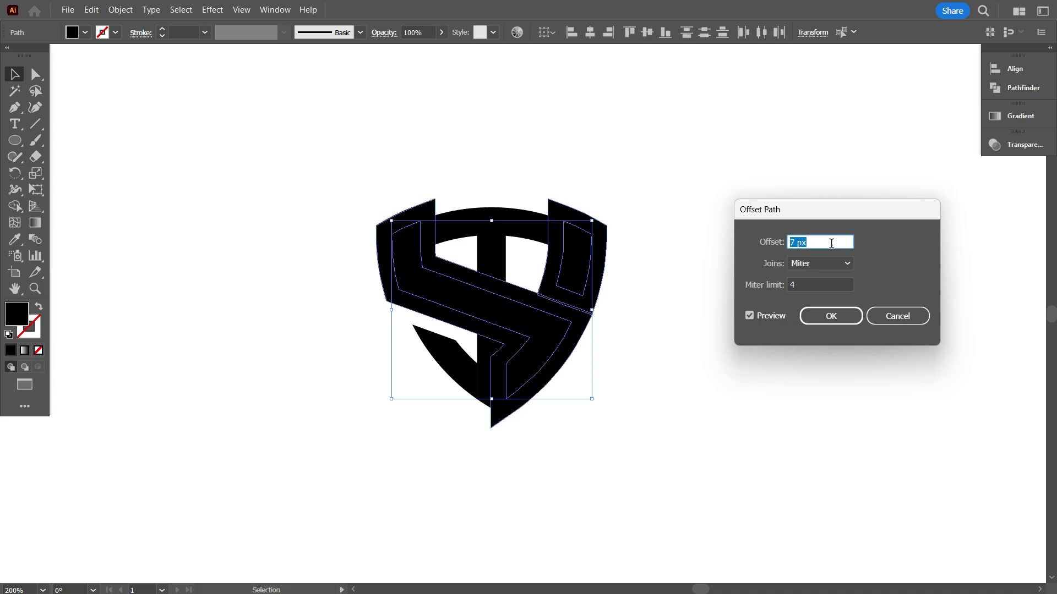
left_click(822, 315)
left_click(832, 339)
- Subtract the two regions where the offset shapes overlap the ends of the T's top bar, using Shape Builder on all pieces
left_click_drag(323, 167, 679, 378)
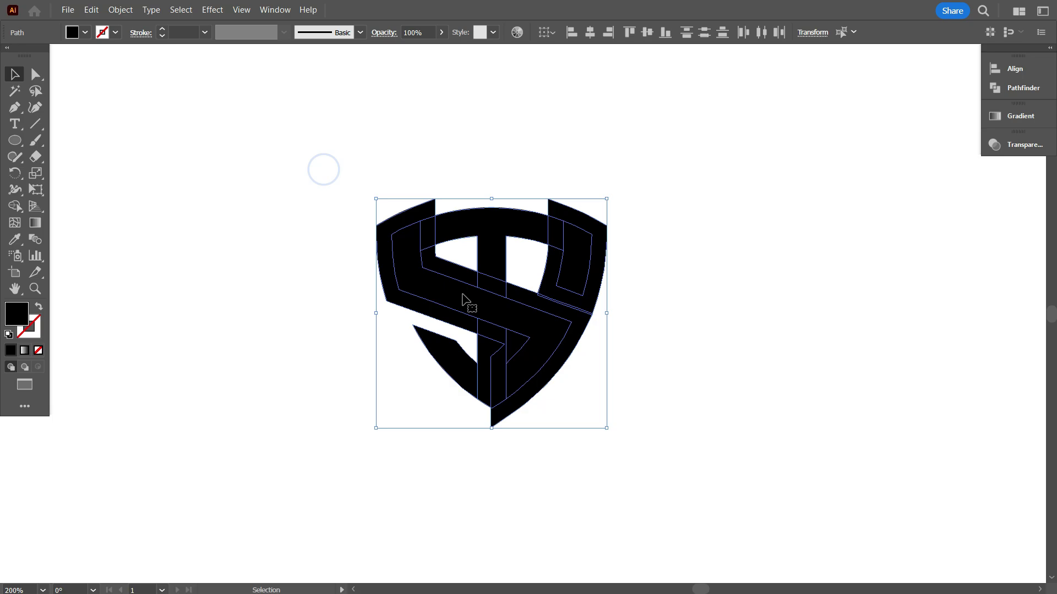
scroll(437, 271, "up", 2, "alt")
scroll(303, 269, "up", 1)
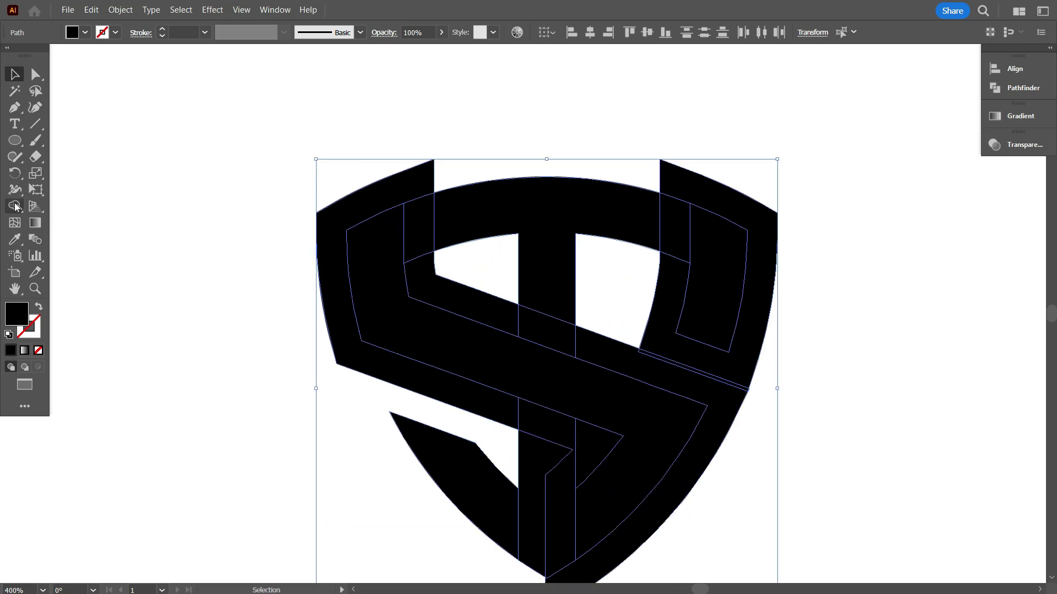
left_click(15, 206)
left_click(416, 219, "alt")
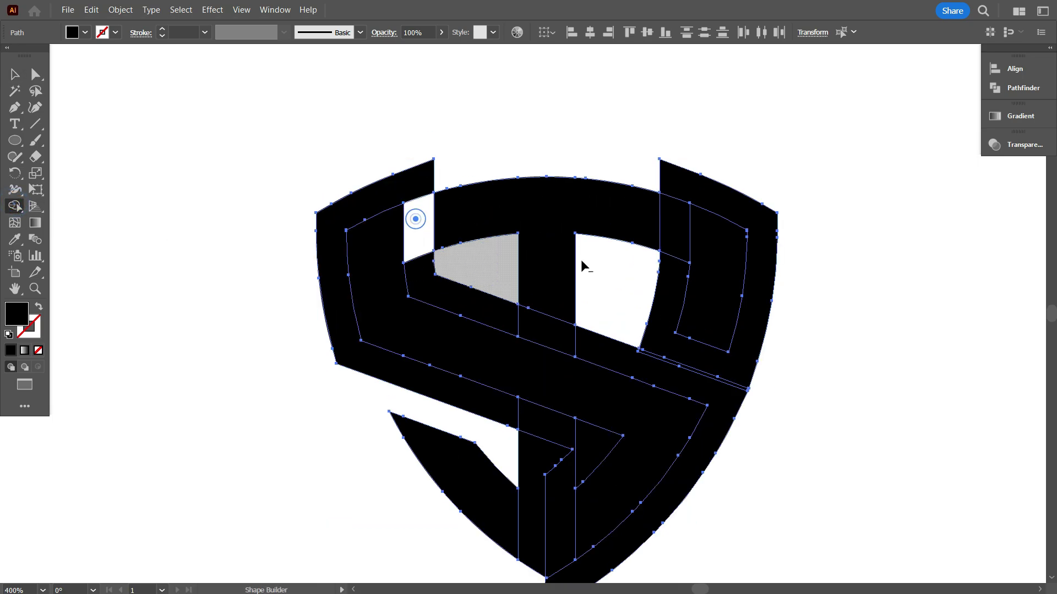
left_click(684, 226, "alt")
scroll(614, 224, "down", 2, "alt")
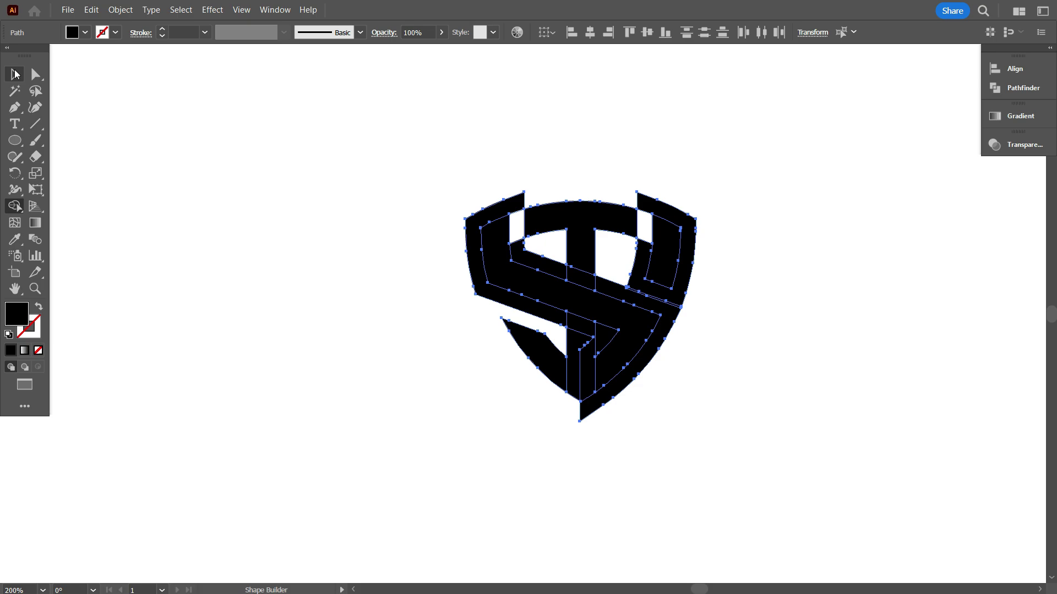
- Delete the leftover offset shapes around the S's main piece and its upper-right arm
left_click(15, 74)
left_click(170, 136)
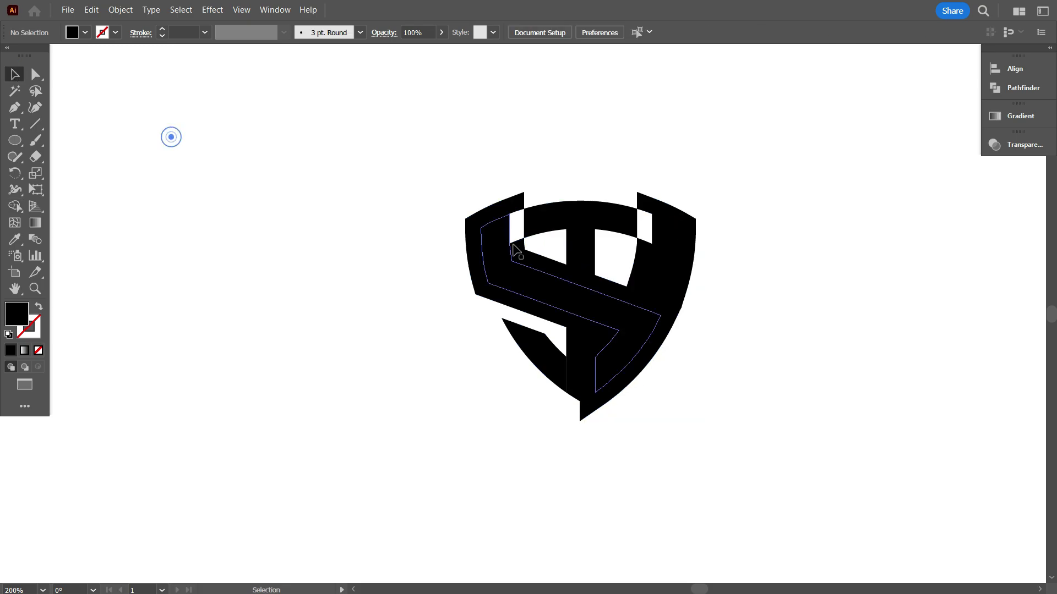
left_click(477, 288)
key("Delete")
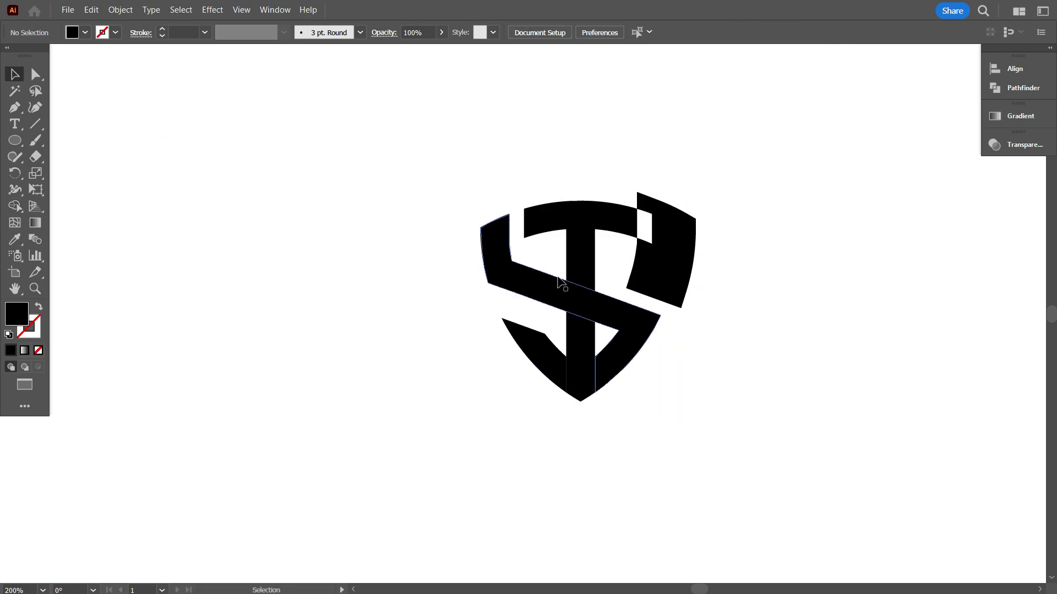
left_click(691, 276)
key("Delete")
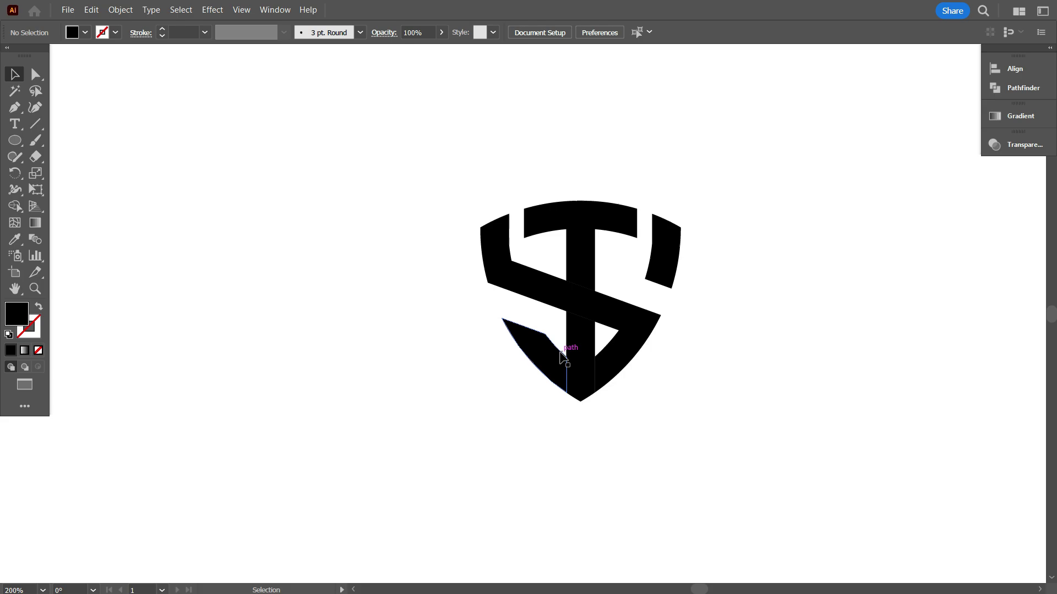
- Offset the T's lower stem piece outward with Offset Path
left_click(580, 364)
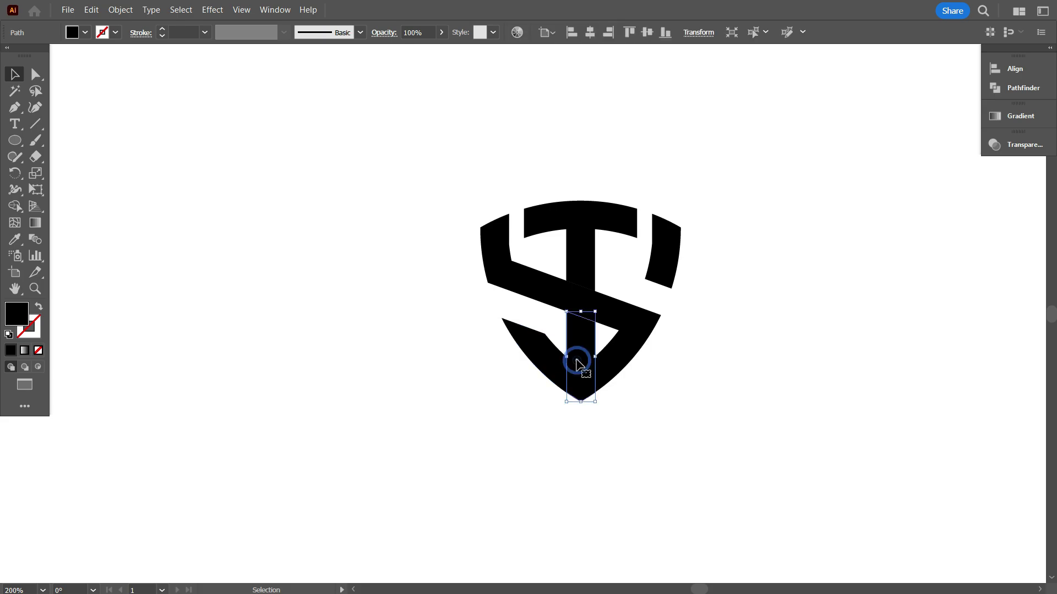
left_click(115, 10)
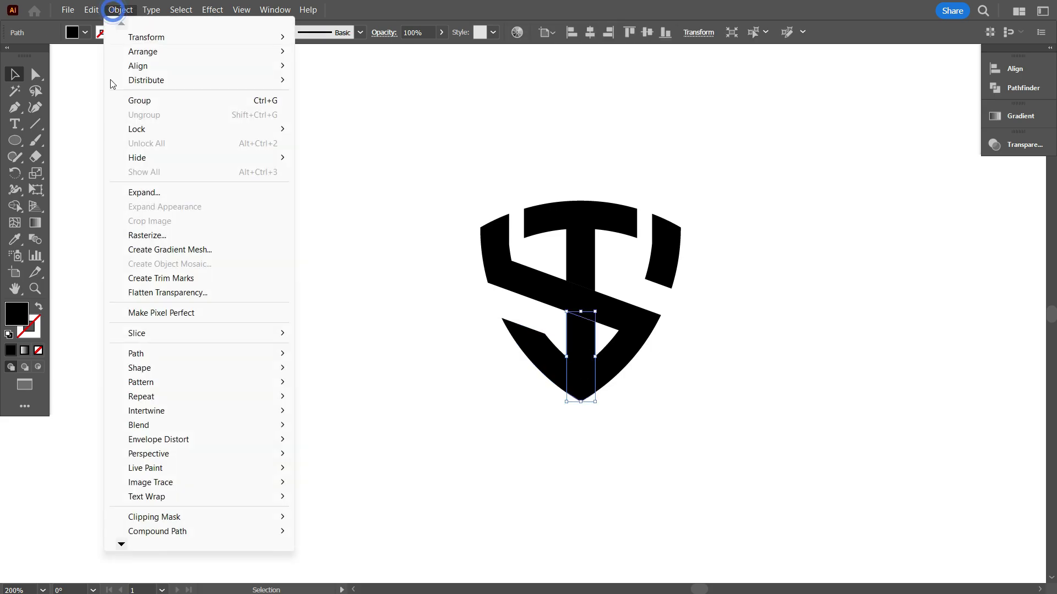
mouse_move(178, 353)
left_click(366, 403)
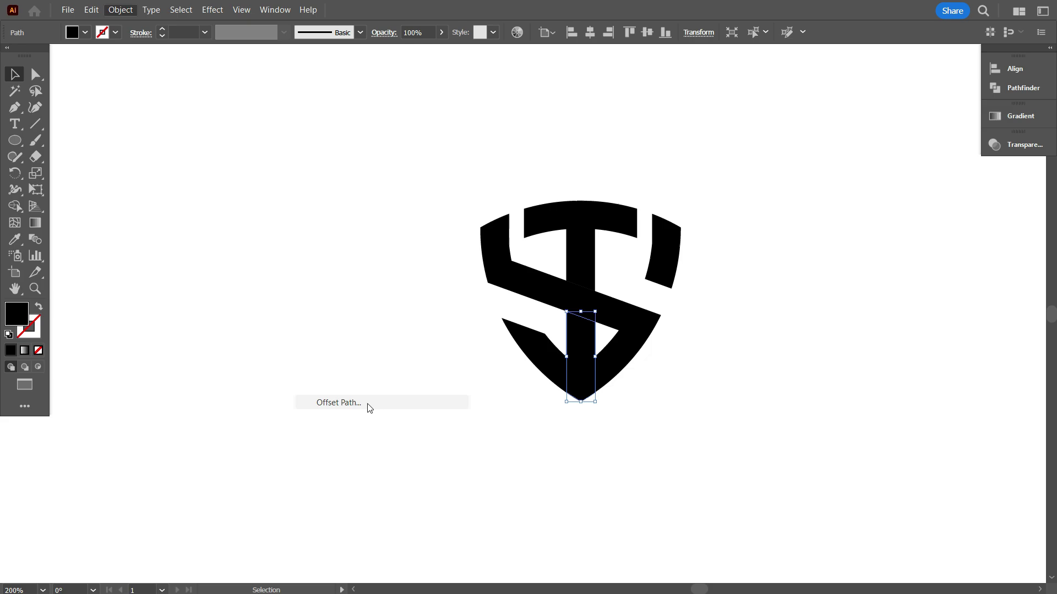
left_click(807, 317)
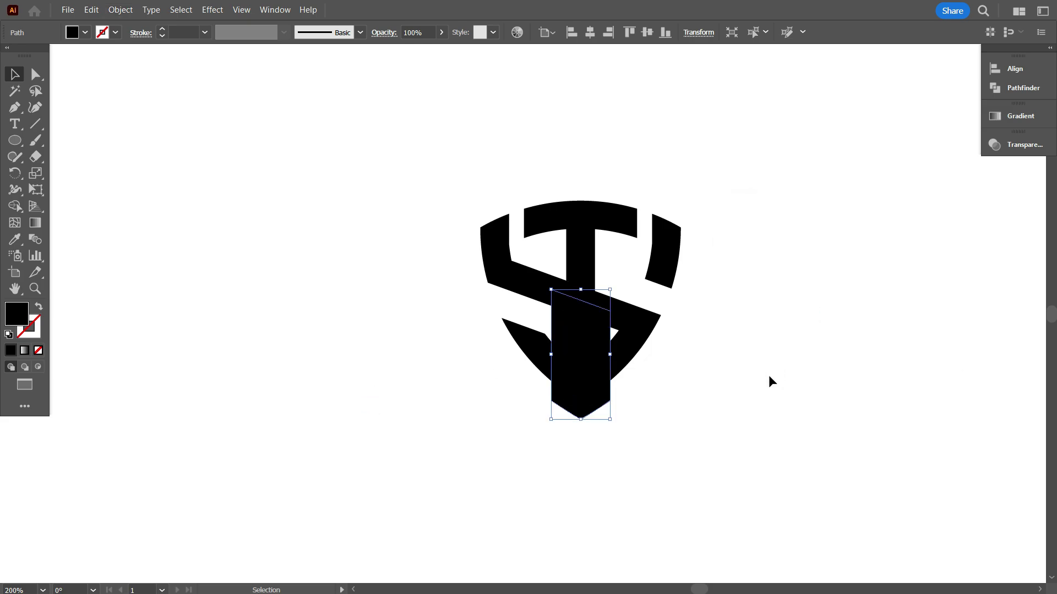
- Subtract the S regions overlapped by the offset on both sides of the lower stem using Shape Builder, and delete the leftover offset shape
left_click_drag(681, 450, 500, 289)
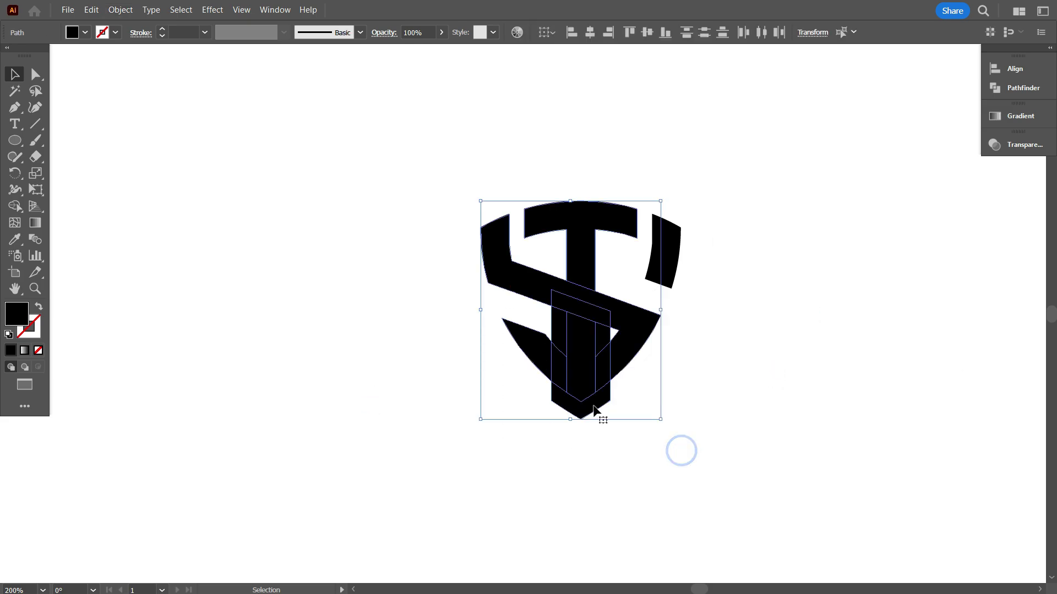
left_click(16, 208)
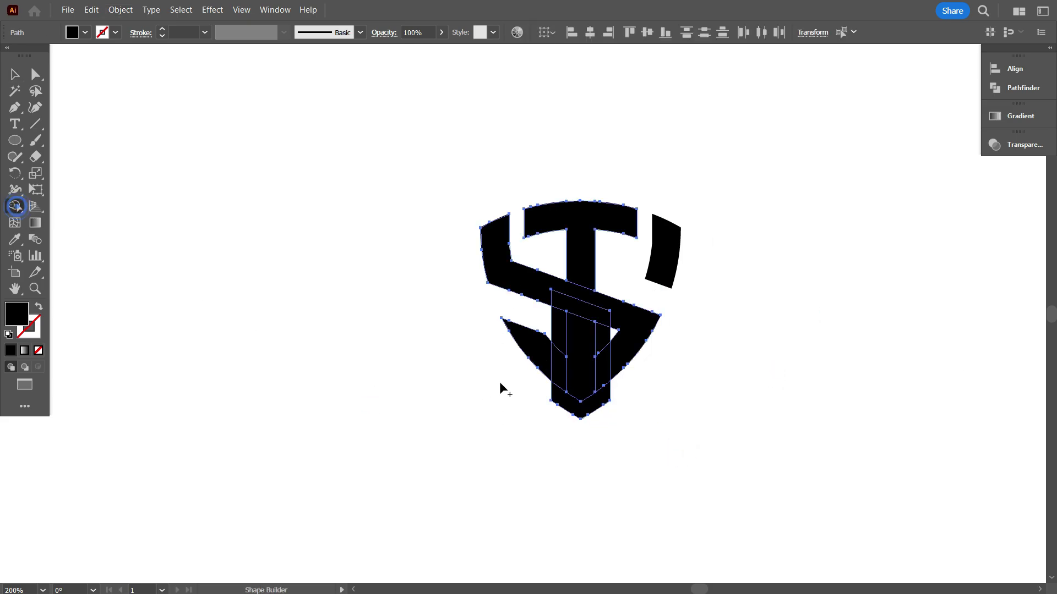
left_click(560, 377, "alt")
left_click(600, 374, "alt")
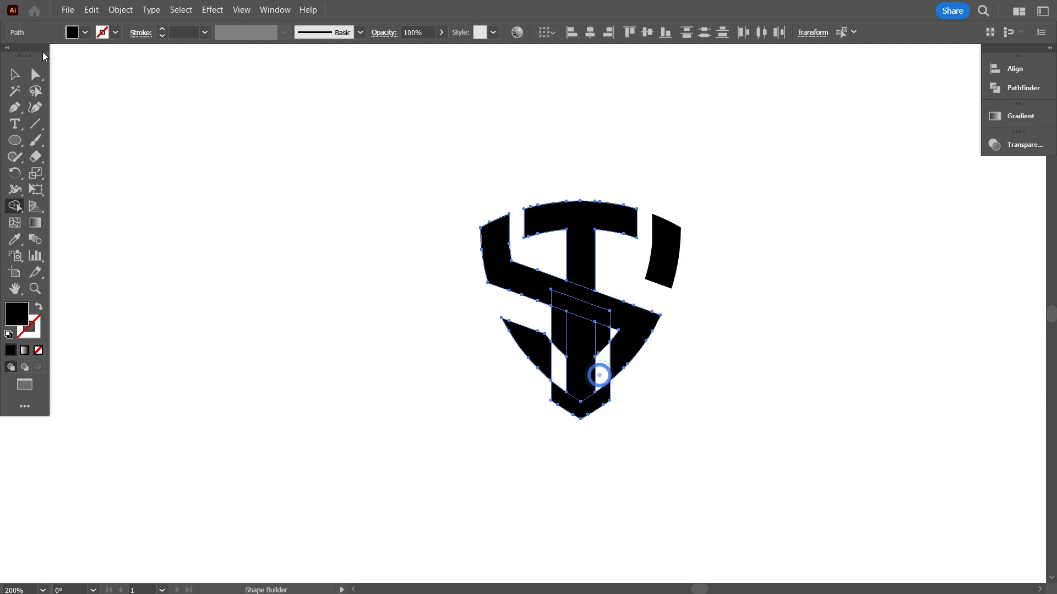
left_click(16, 75)
left_click(196, 242)
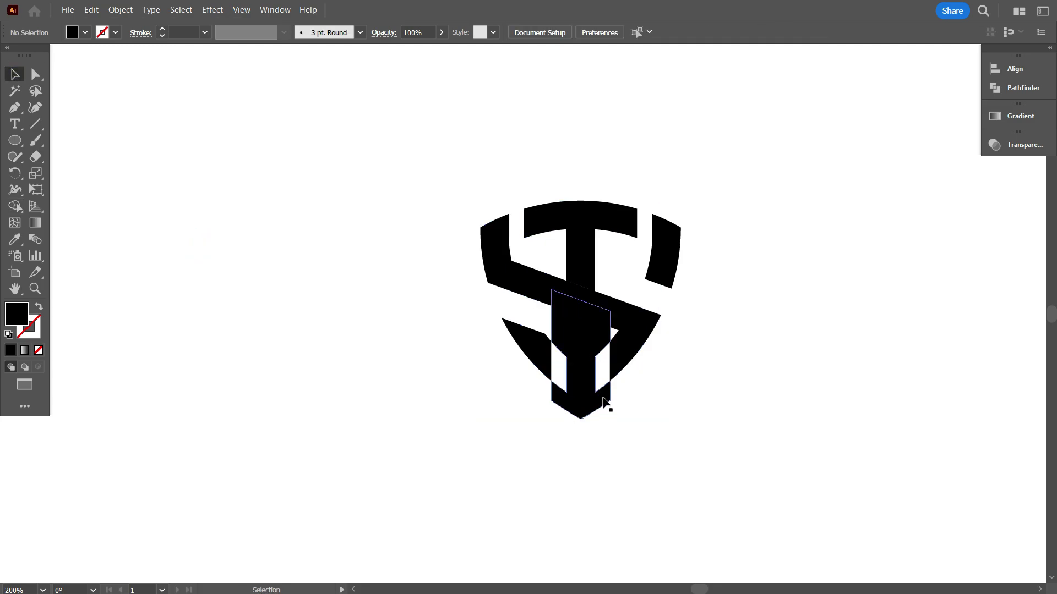
left_click(603, 397)
key("Delete")
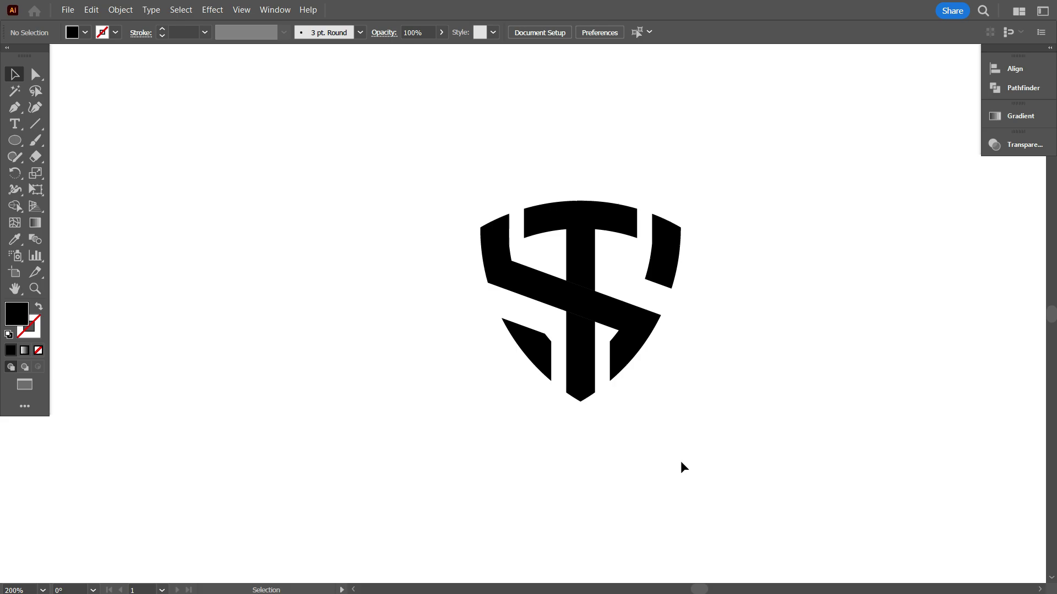
- Add a black 4 pt stroke to all pieces of the ST monogram
scroll(682, 461, "up", 2)
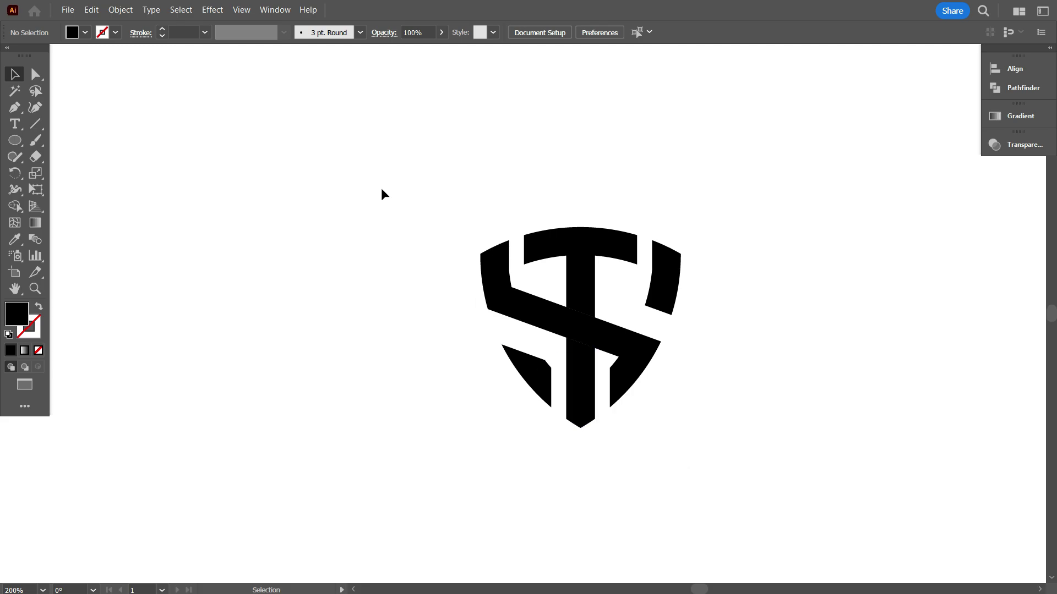
left_click_drag(382, 189, 758, 464)
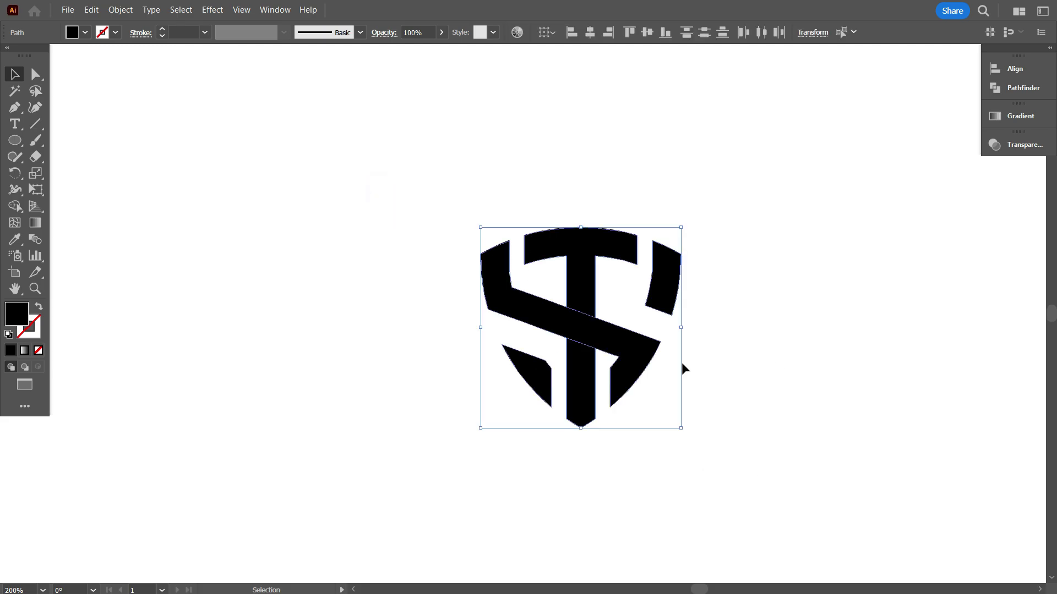
key("ctrl+plus")
left_click_drag(745, 365, 723, 358)
scroll(177, 36, "up", 3)
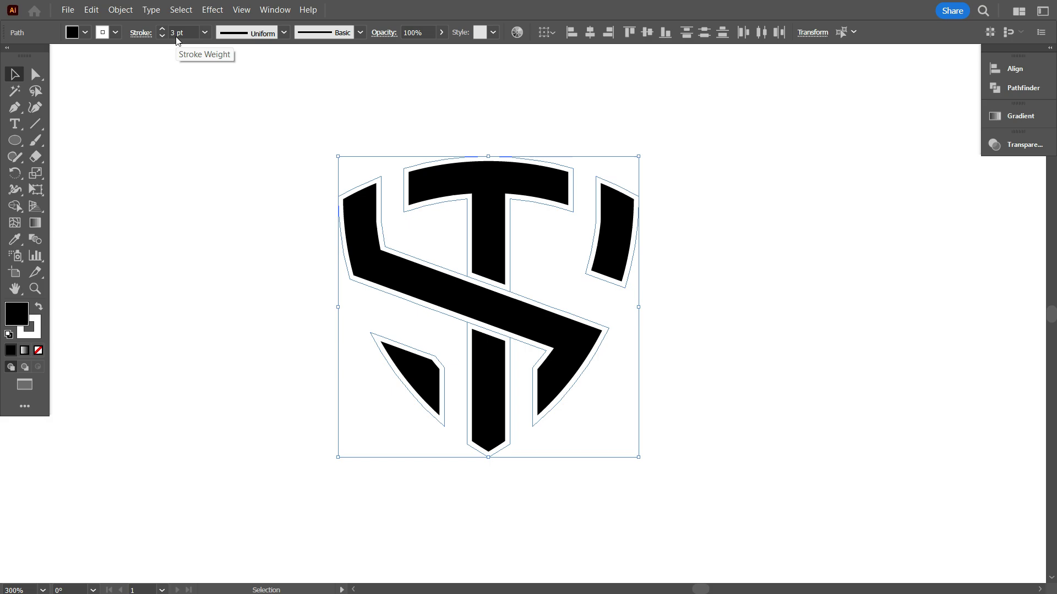
left_click(109, 32)
left_click(38, 57)
left_click(164, 210)
left_click(162, 29)
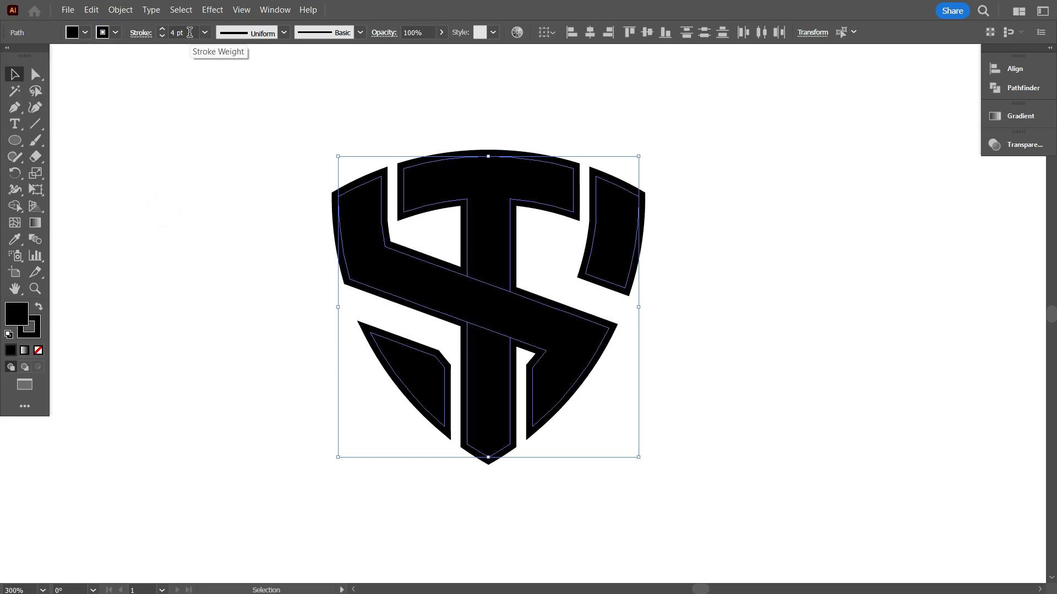
- Set the stroke weight of all monogram pieces to 3 pt and check the gap widths
right_click(236, 171)
left_click(203, 142)
scroll(605, 323, "down", 3)
scroll(660, 406, "up", 1)
left_click_drag(677, 417, 405, 160)
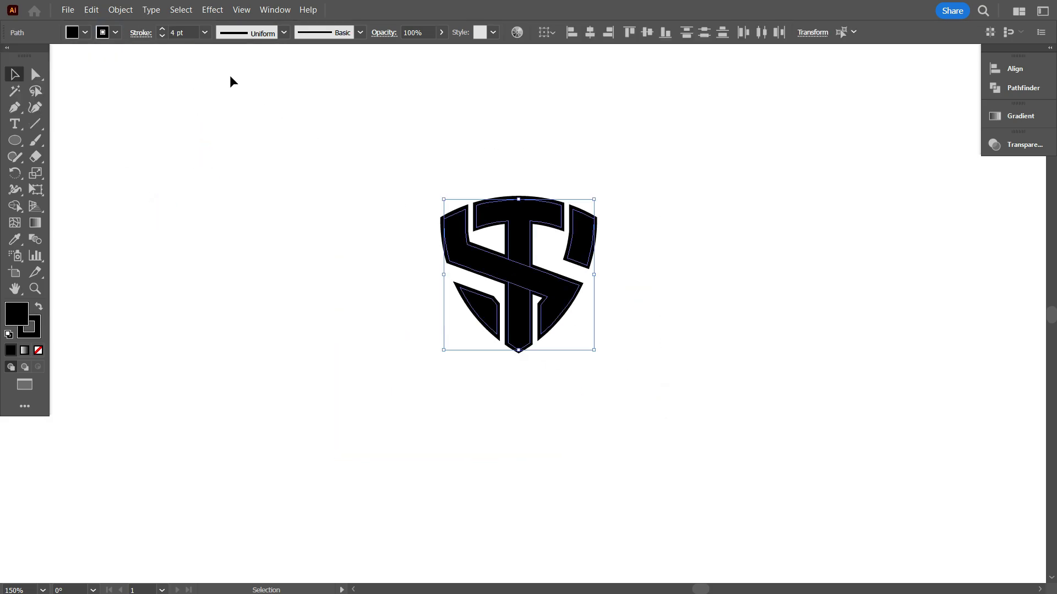
scroll(186, 35, "down", 1)
left_click(281, 286)
scroll(315, 324, "down", 2)
scroll(336, 357, "up", 1)
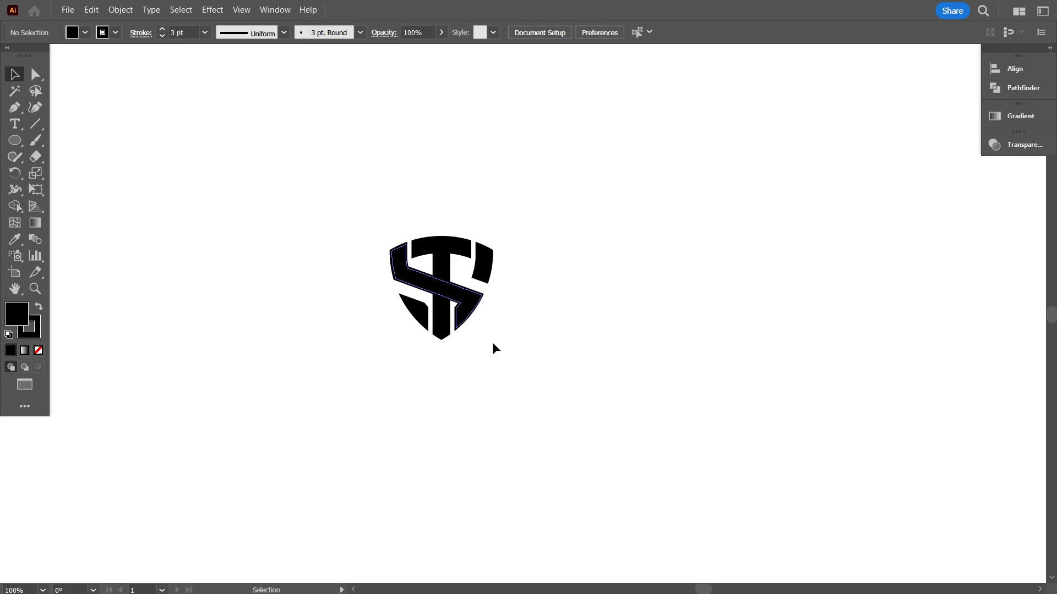
left_click_drag(347, 215, 546, 361)
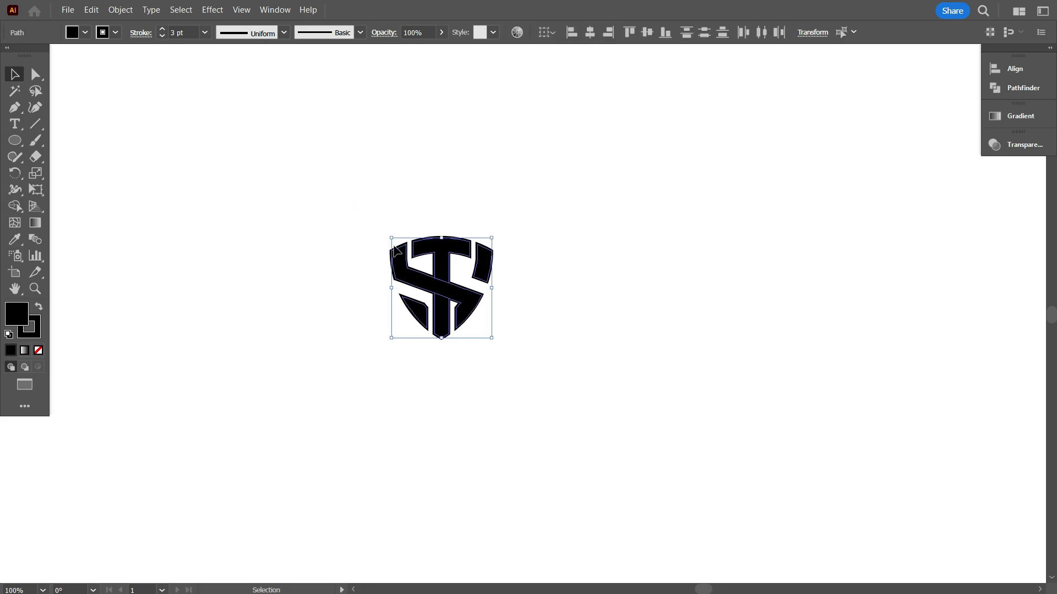
scroll(184, 33, "down", 4)
scroll(185, 33, "up", 4)
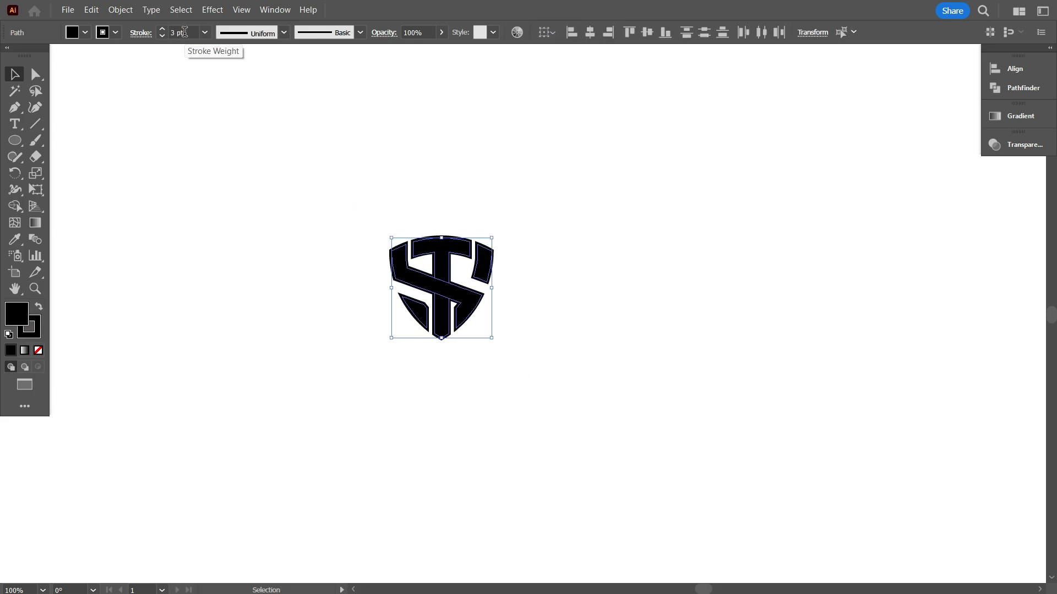
left_click(219, 138)
scroll(611, 432, "down", 1)
scroll(498, 406, "up", 3)
scroll(537, 396, "up", 2)
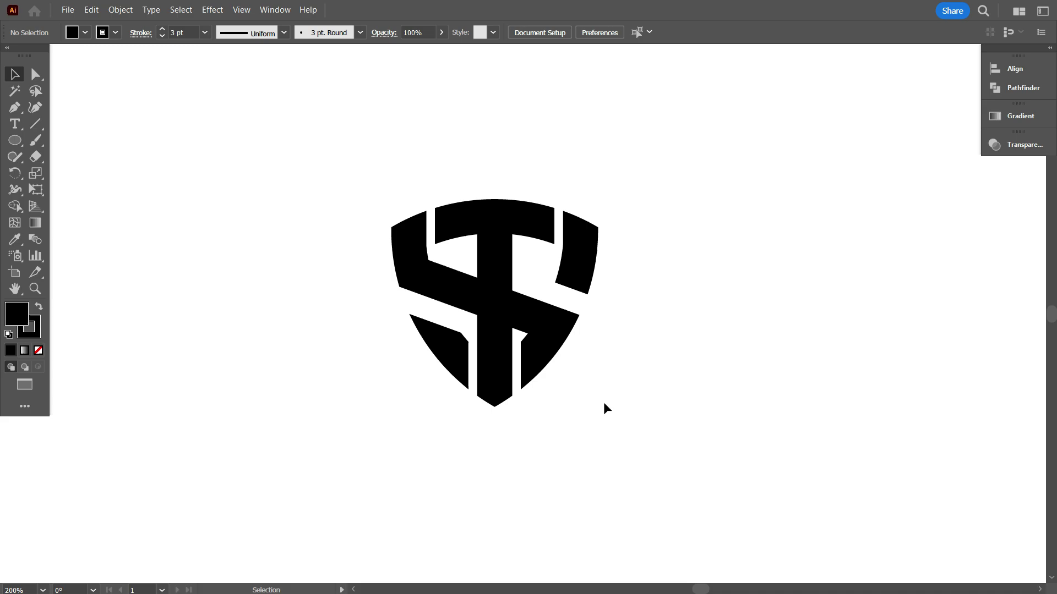
- Expand both the fill and the stroke of all monogram pieces
left_click_drag(329, 214, 768, 418)
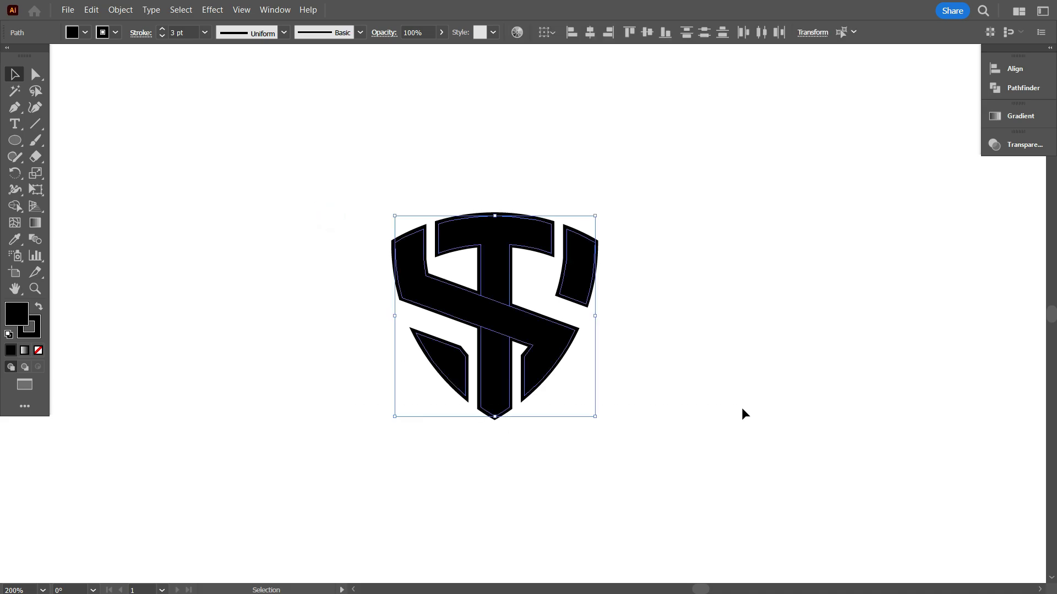
left_click(120, 9)
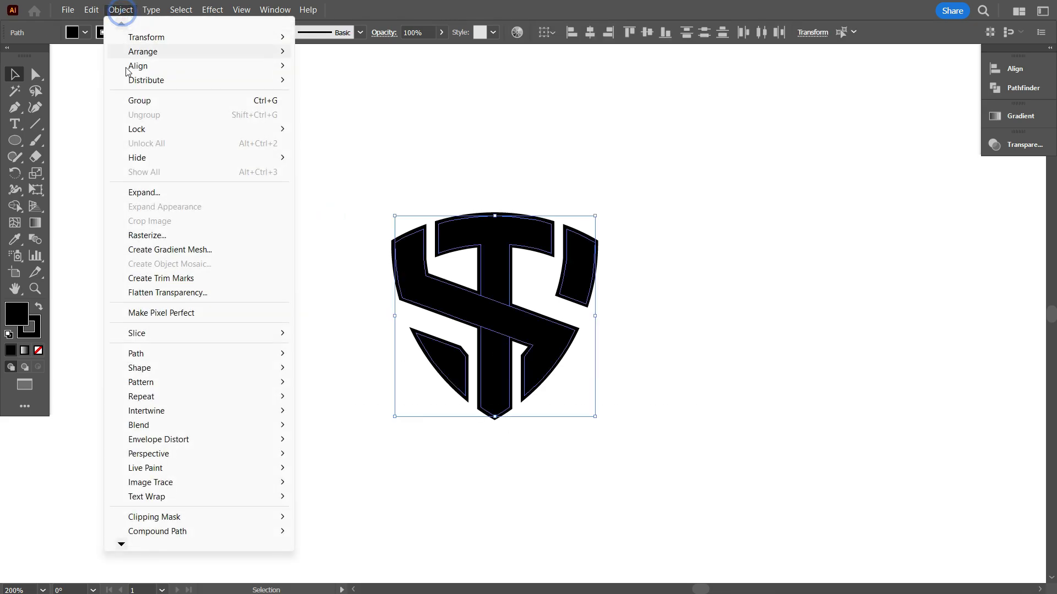
left_click(153, 190)
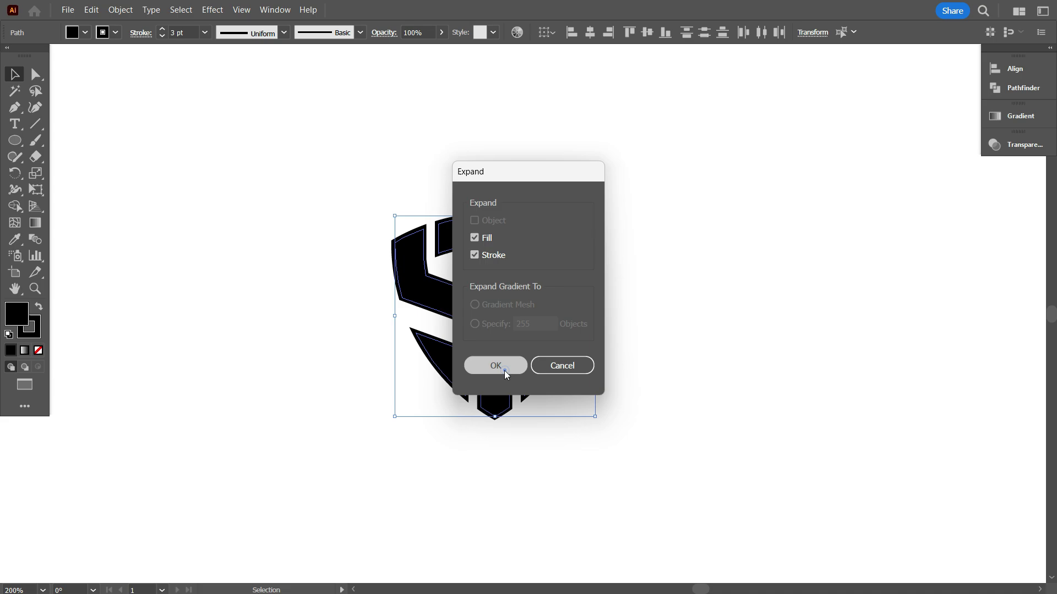
left_click(504, 369)
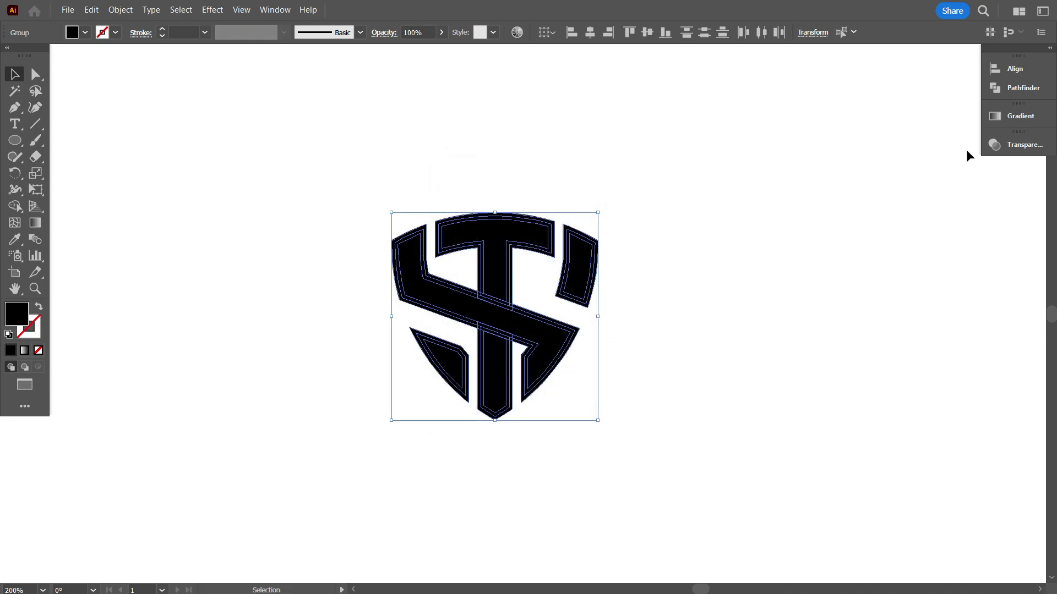
- Unite the expanded monogram pieces with Pathfinder
left_click(1003, 88)
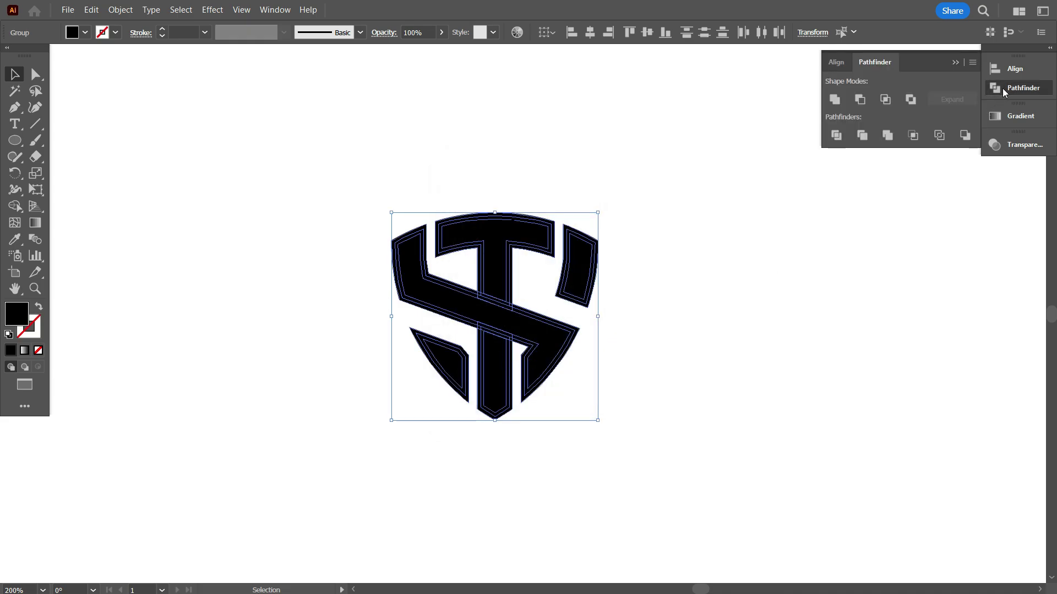
left_click(832, 100)
left_click(722, 190)
scroll(512, 314, "down", 1)
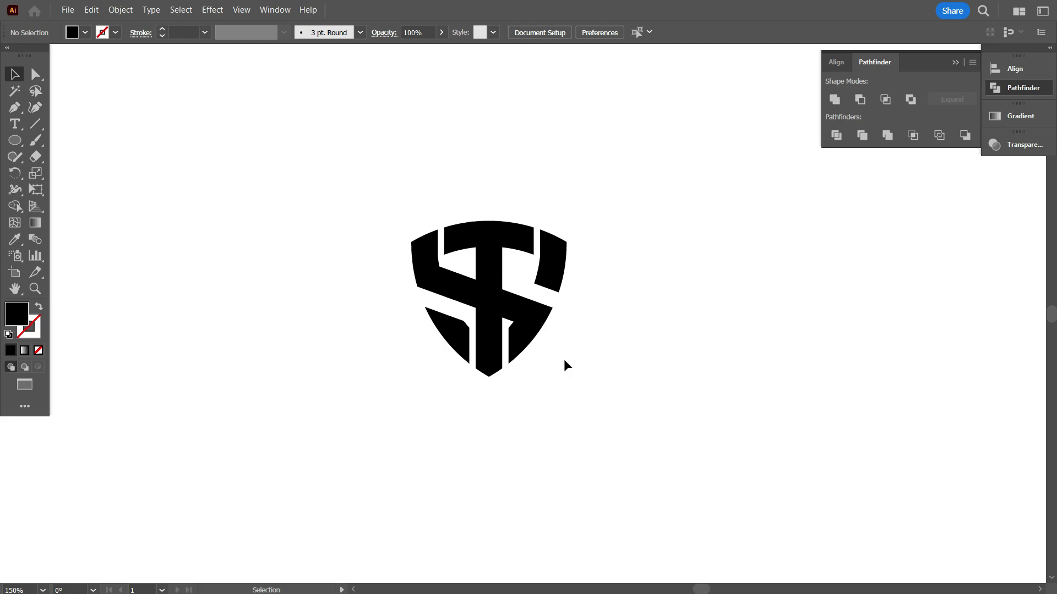
- Place a copy of the finished monogram to the right of the original
scroll(566, 358, "down", 1)
left_click_drag(563, 370, 439, 351)
left_click_drag(413, 322, 682, 325)
left_click(576, 395)
- Draw a black square covering the original monogram and send it to the back
left_click_drag(15, 140, 44, 144)
left_click_drag(299, 196, 499, 398)
right_click(436, 250)
mouse_move(495, 495)
left_click(618, 540)
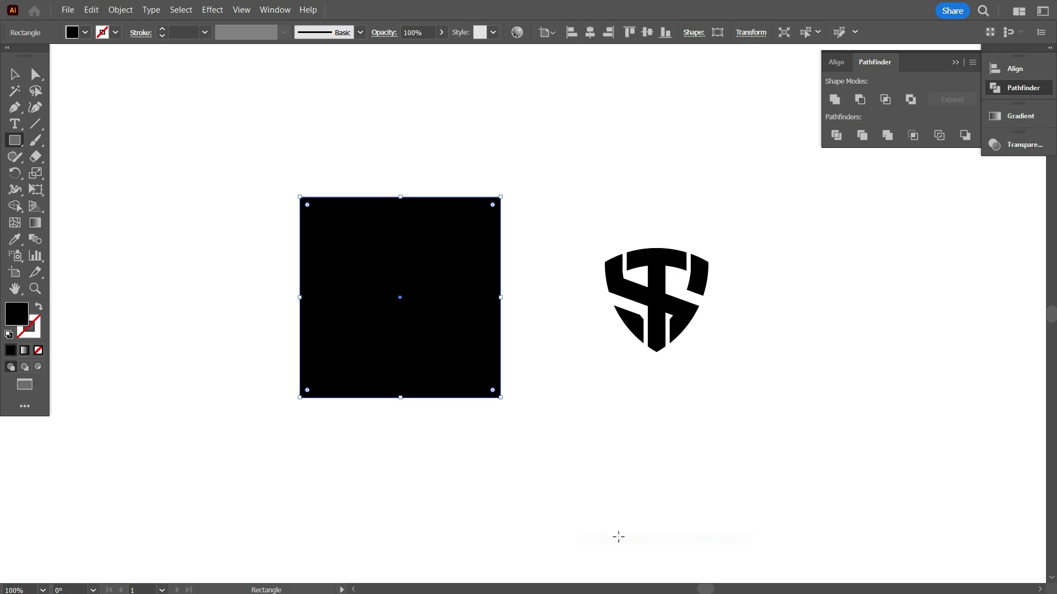
- Align the centers of the black square and the original monogram horizontally and vertically
key("v")
left_click_drag(252, 147, 431, 355)
left_click(590, 31)
left_click(647, 32)
left_click(614, 79)
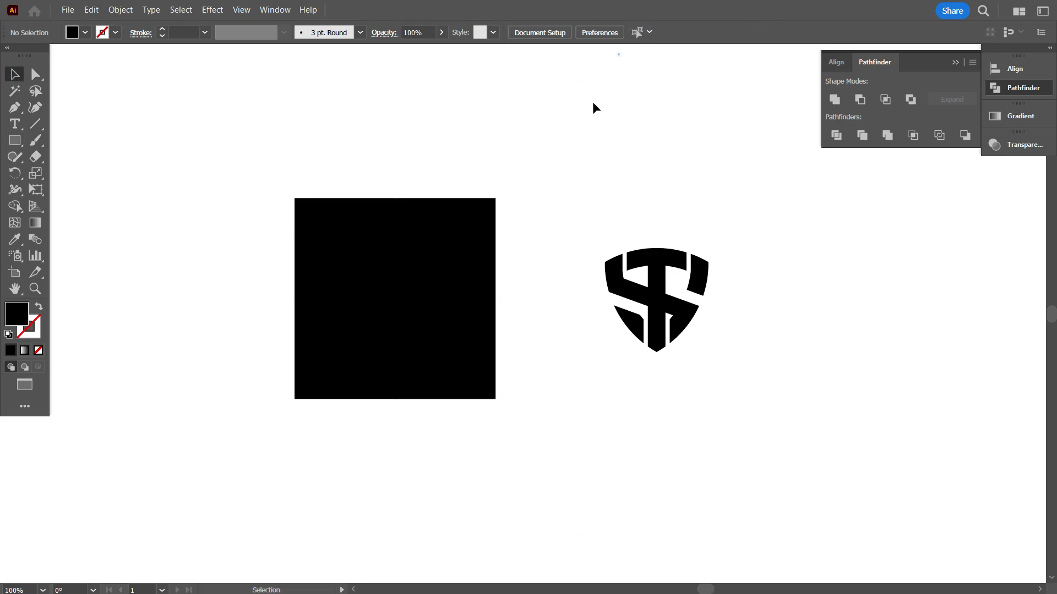
- Fill the monogram on the black square with white, sampled from the canvas using the Eyedropper
left_click(406, 293)
left_click(14, 239)
left_click(153, 259)
key("v")
left_click(129, 146)
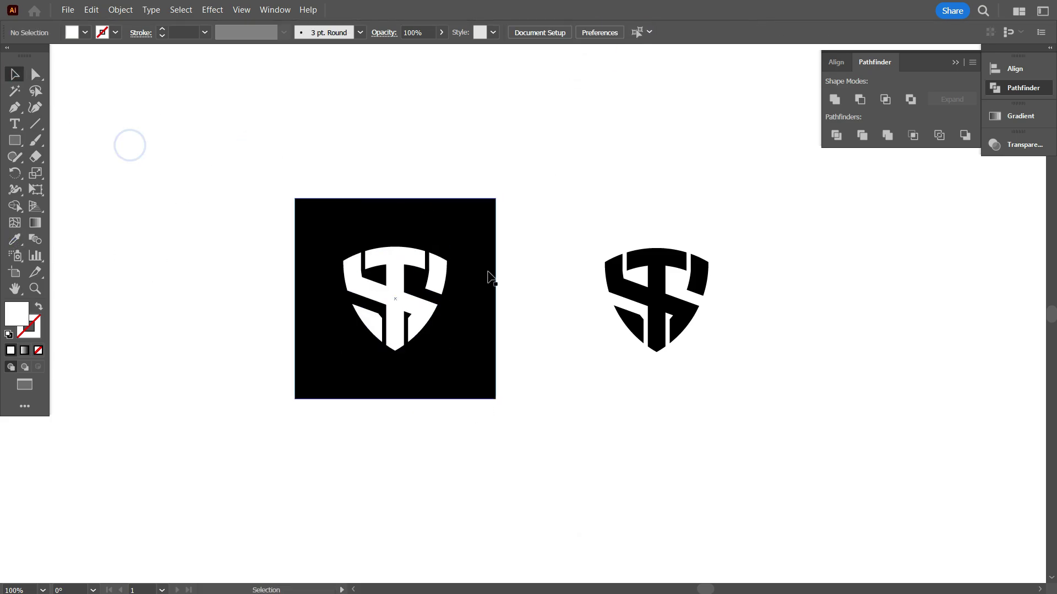
- Place a copy of the black square behind the second monogram and fill that monogram with white
left_click_drag(485, 302, 739, 304)
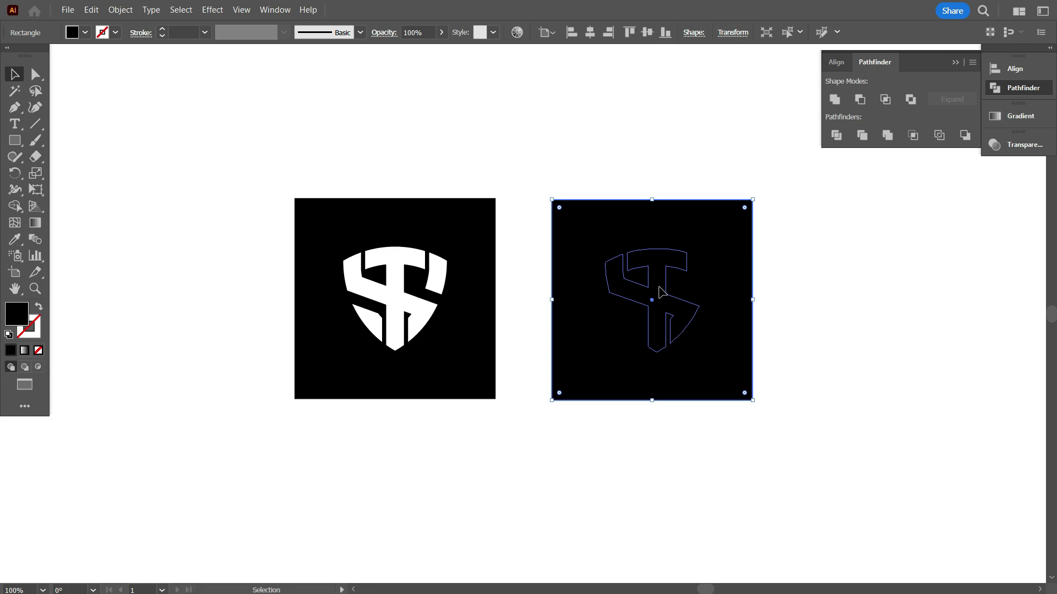
left_click(659, 292)
left_click(16, 239)
left_click(151, 304)
- Change the fill of the second square to light grey
left_click(587, 352, "ctrl")
left_click(85, 32)
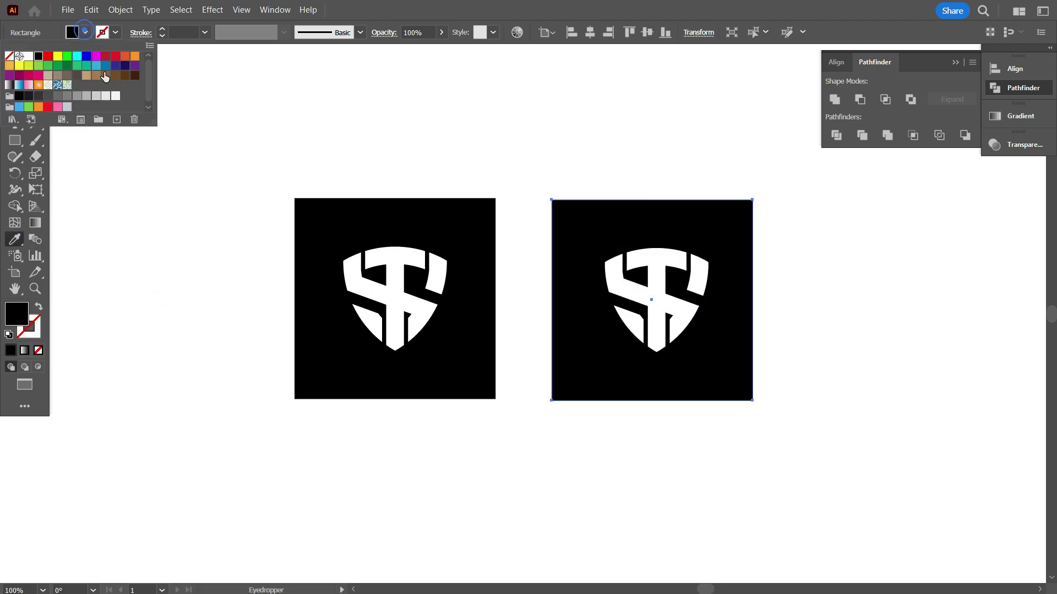
left_click(106, 93)
- Fill the monogram on the light grey square with dark grey
left_click(635, 330)
left_click(641, 313, "ctrl")
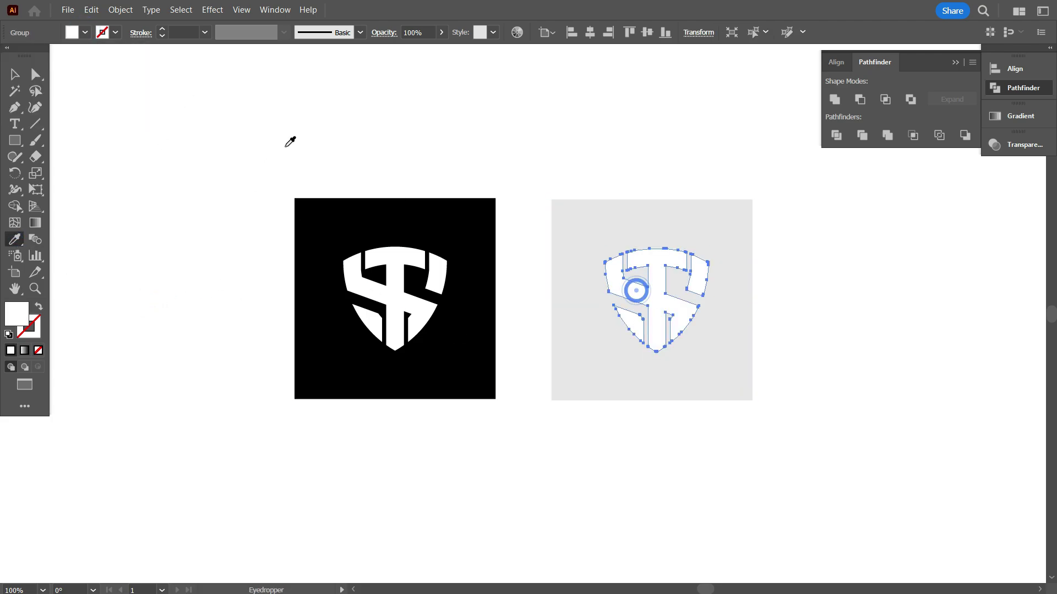
left_click(84, 33)
left_click(47, 96)
left_click(158, 267)
left_click(14, 74)
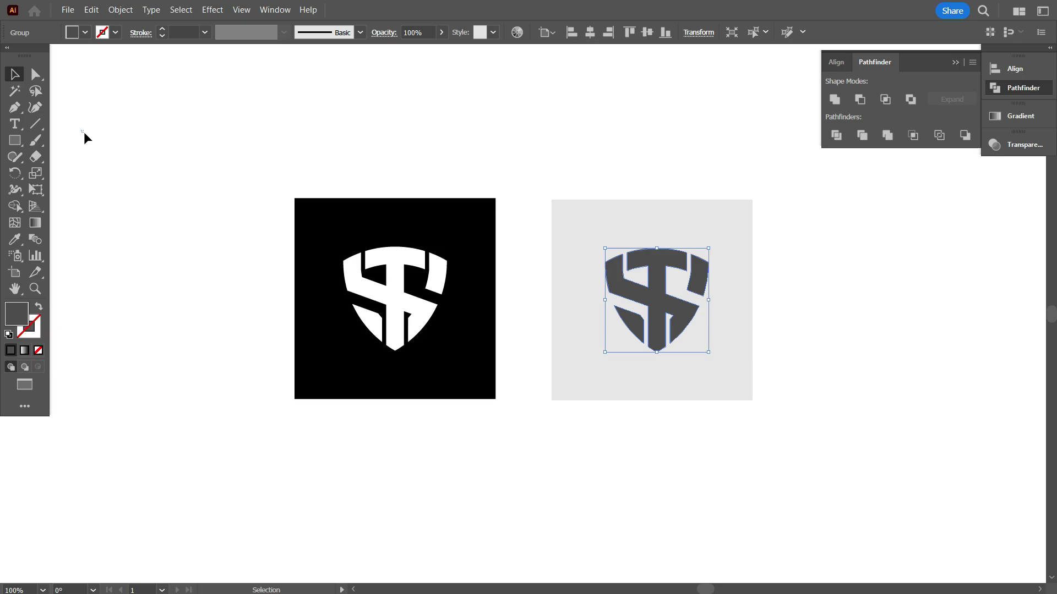
left_click(85, 137)
- Hide the Pathfinder options and examine the white-on-black and grey logo versions up close
scroll(441, 438, "up", 1)
scroll(465, 407, "up", 1)
scroll(487, 418, "up", 2)
left_click(954, 62)
scroll(939, 299, "up", 1)
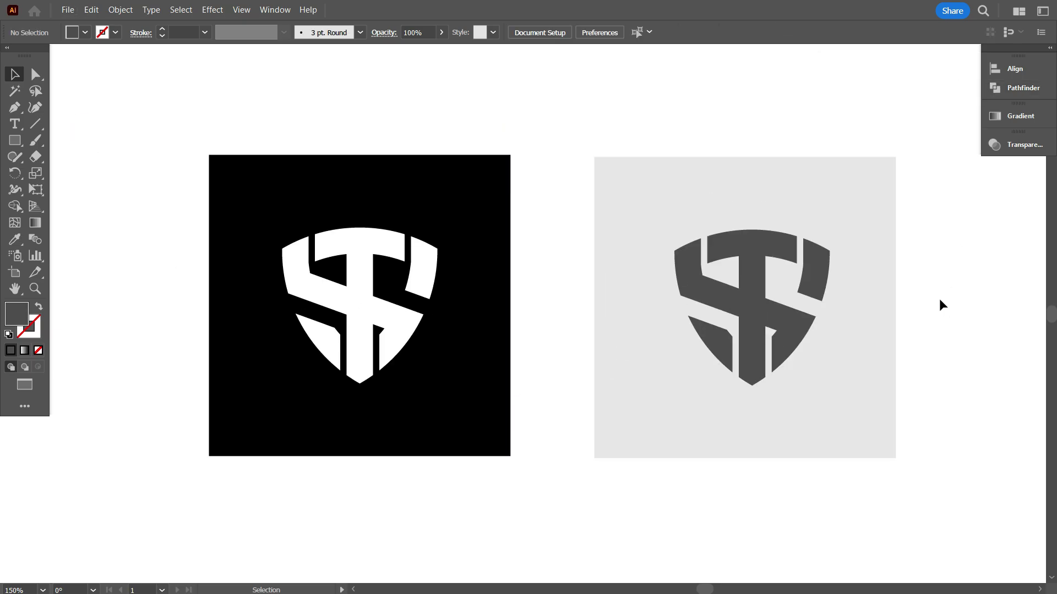